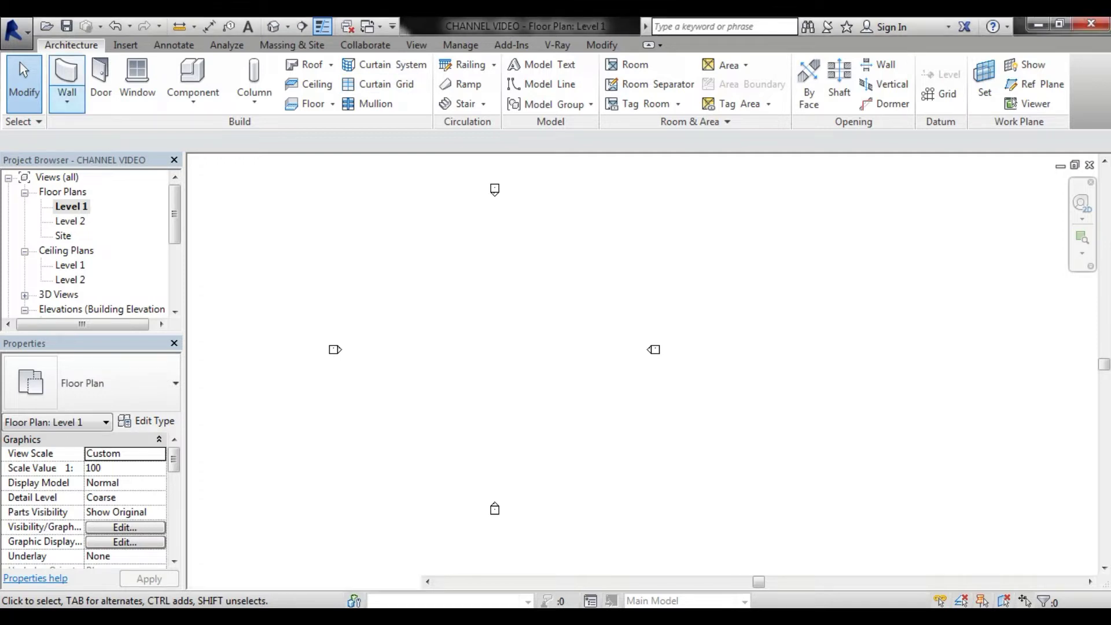
Draw a 60' × 48' rectangle of Generic - 200mm walls on Level 1 using the WA command.
left_click(67, 101)
key("Escape")
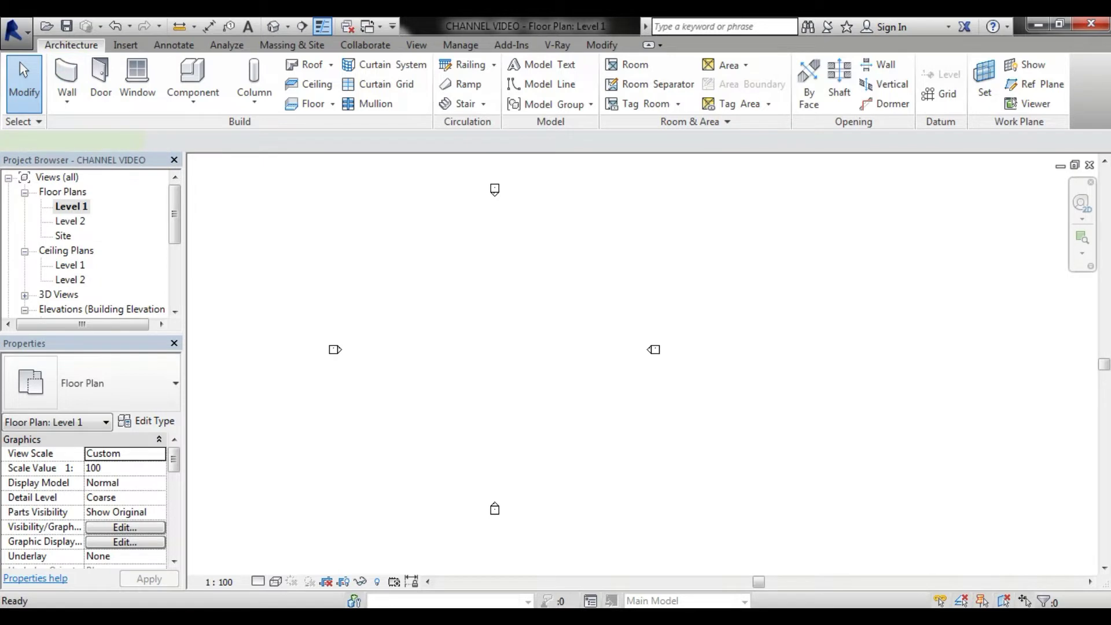
key("w")
key("a")
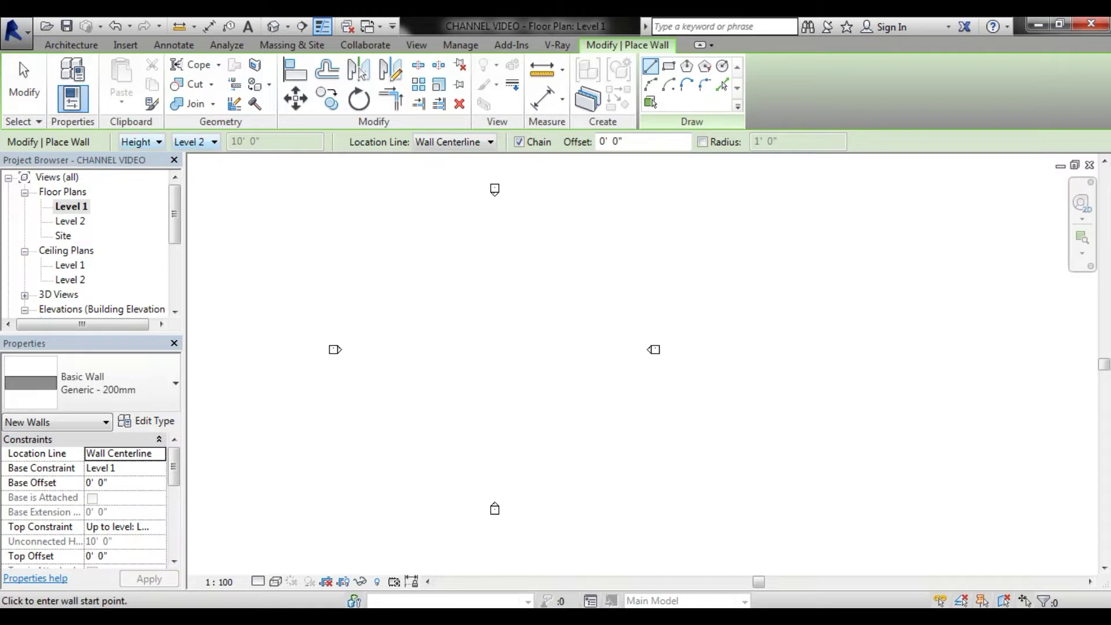
left_click(668, 66)
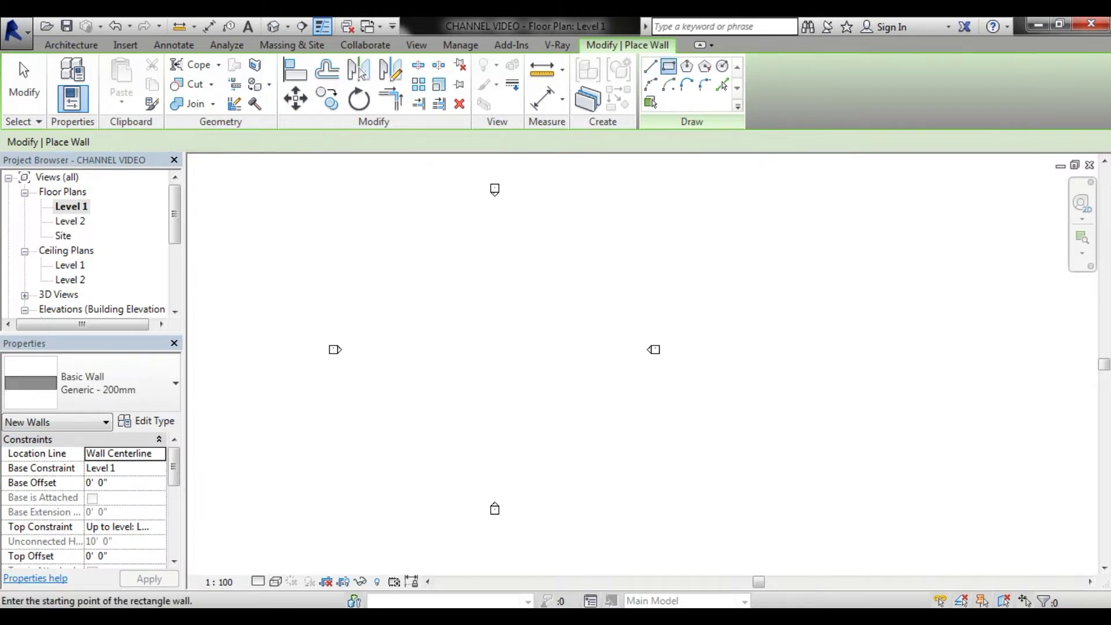
left_click(441, 284)
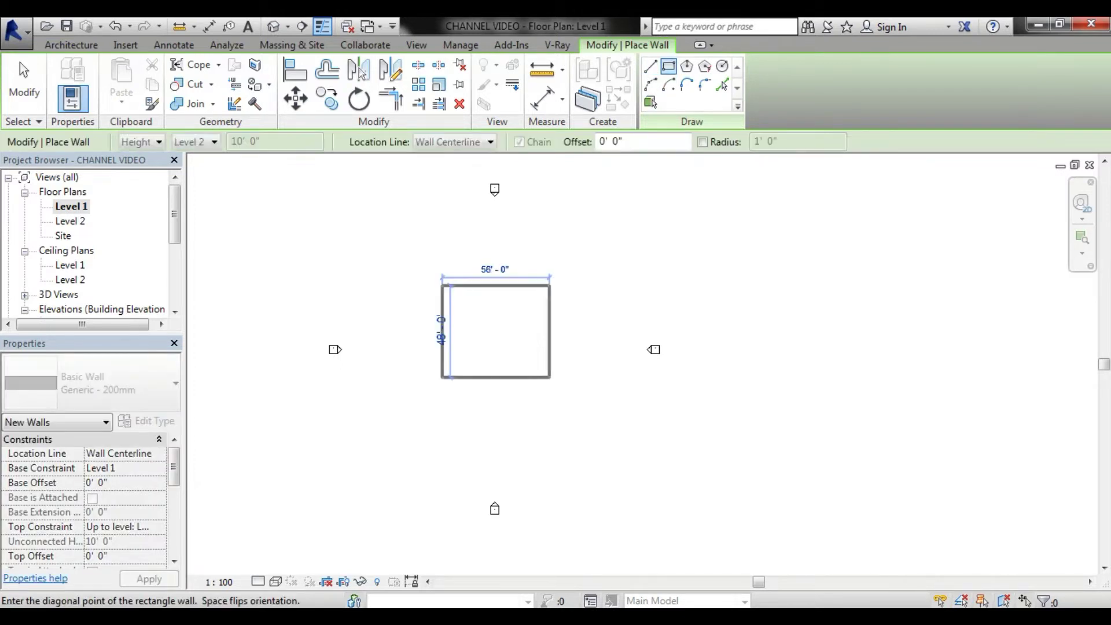
left_click(557, 377)
scroll(555, 379, "up", 2)
scroll(555, 379, "up", 2)
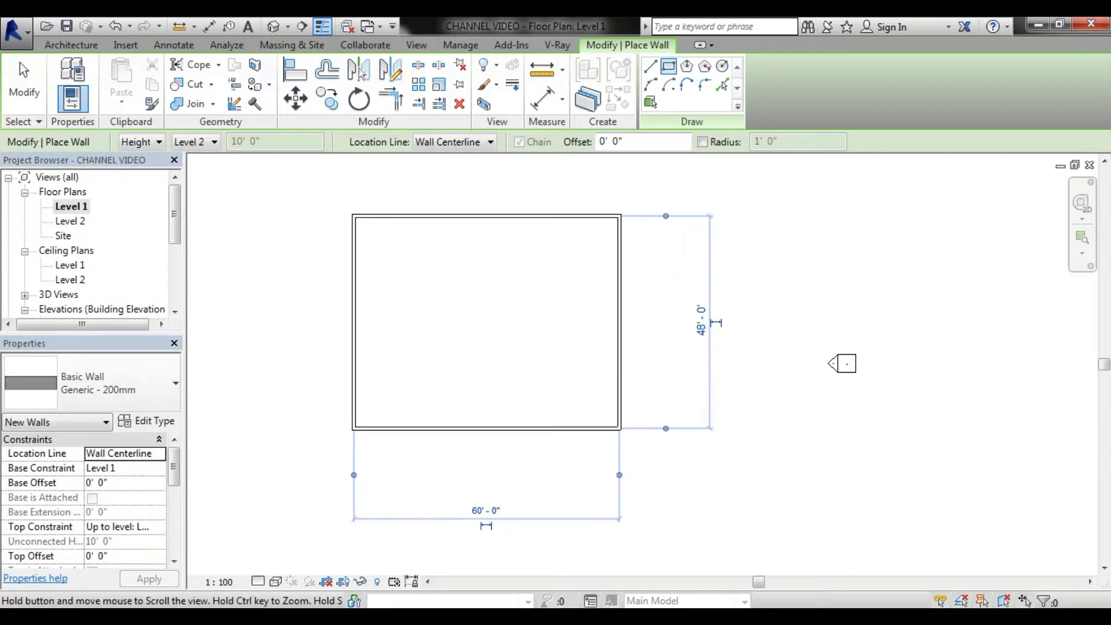
middle_click_drag(555, 379, 421, 379)
middle_click_drag(555, 379, 584, 379)
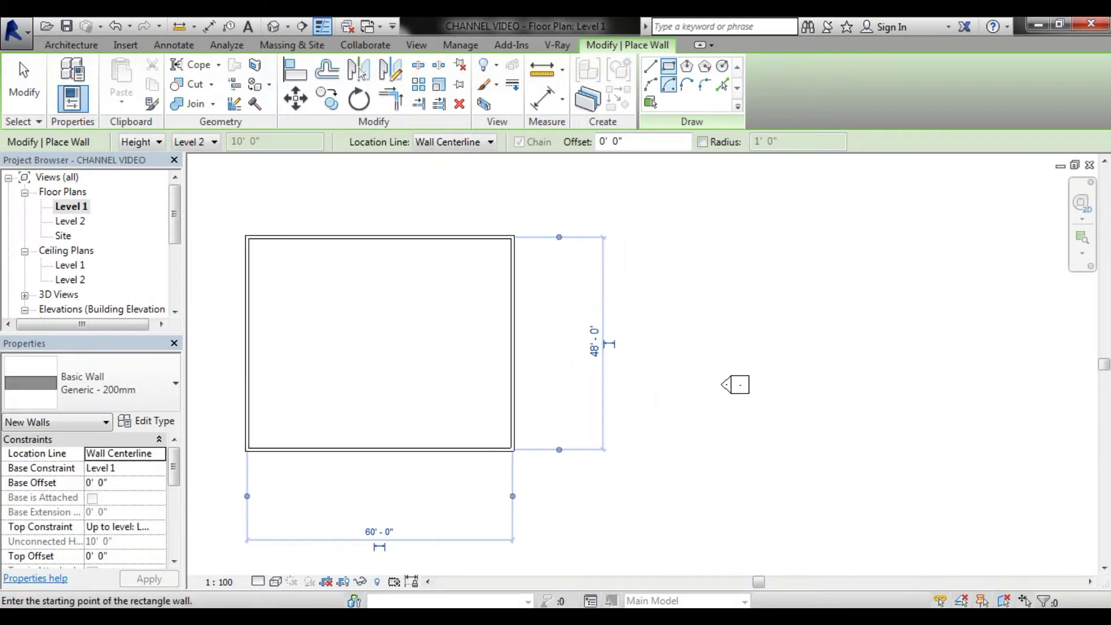
Add a dividing wall running down the middle of the rectangle, from top to bottom.
left_click(650, 66)
left_click(379, 236)
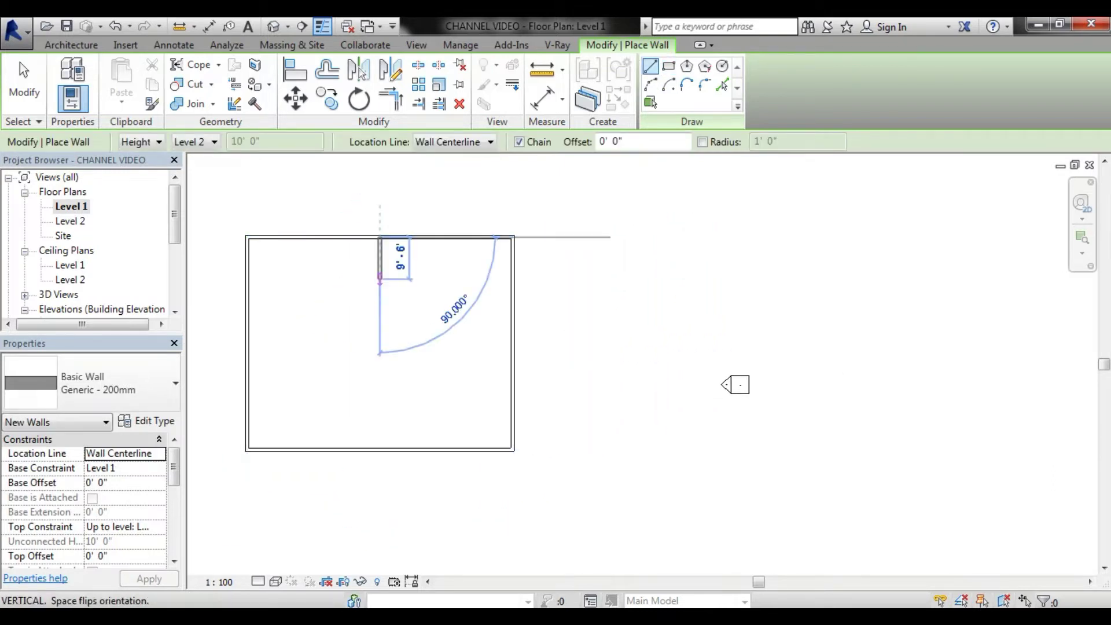
left_click(379, 449)
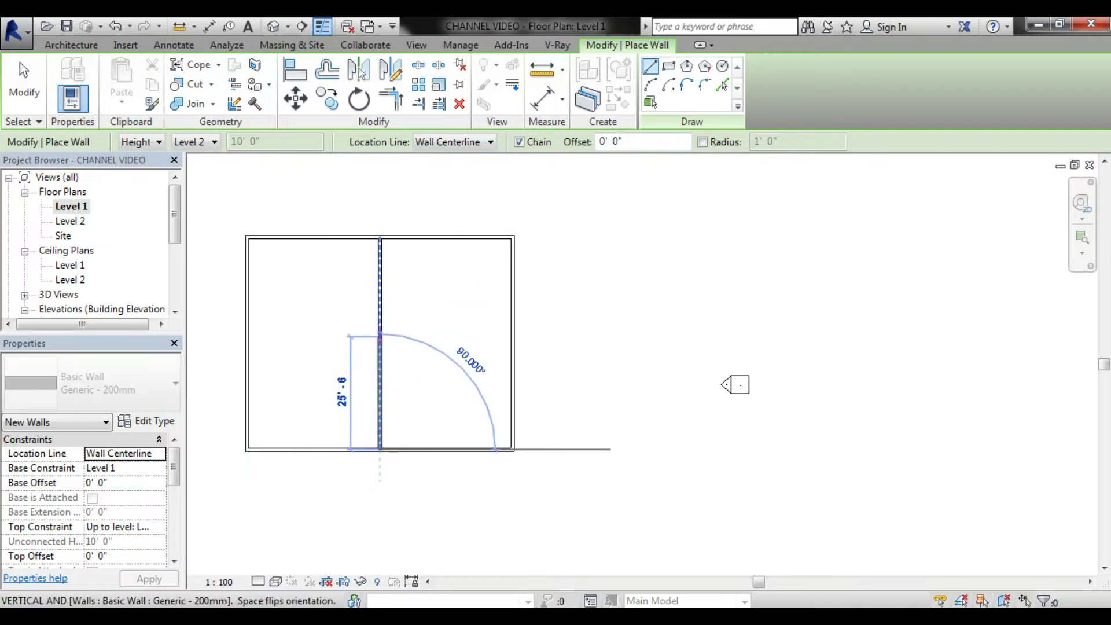
left_click(380, 335)
key("Escape")
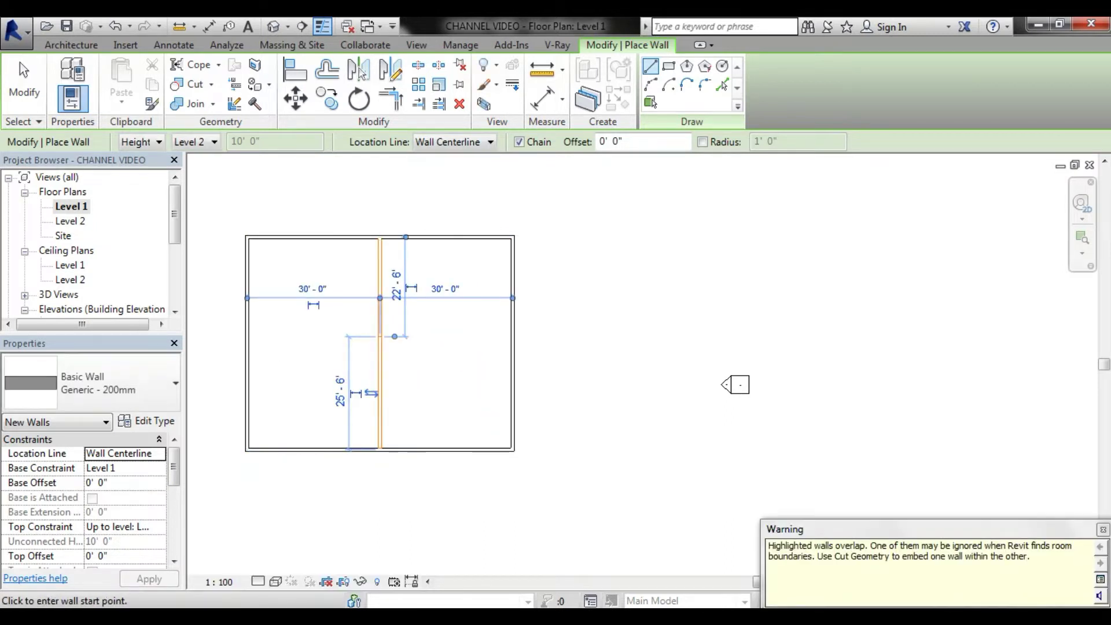
key("Escape")
key("Escape")
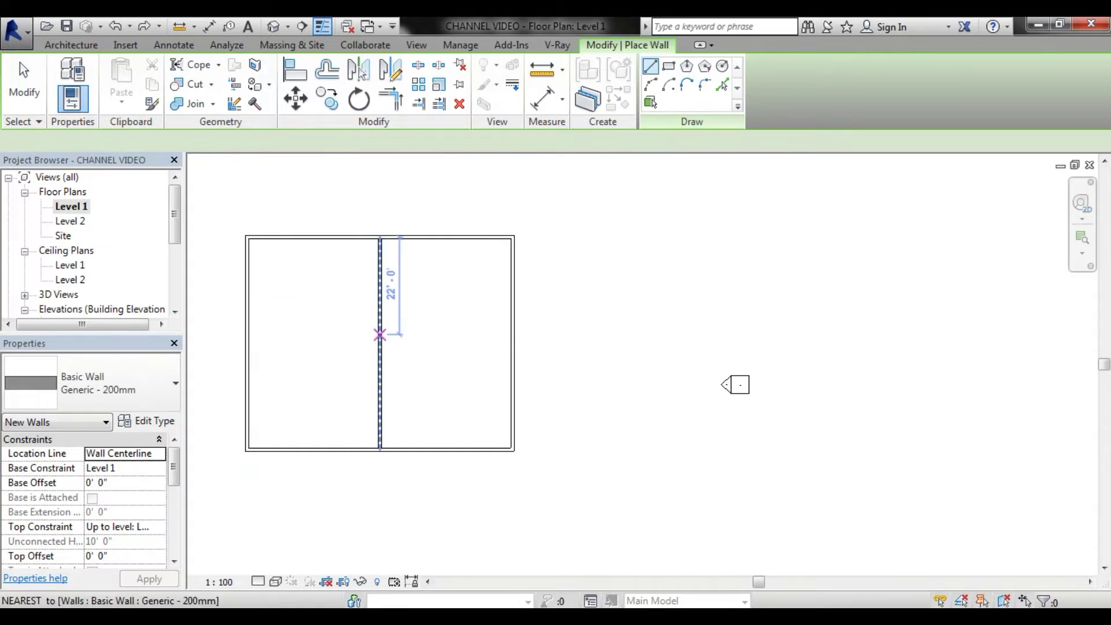
Add cross walls splitting the left and right halves into two rooms each.
left_click(379, 334)
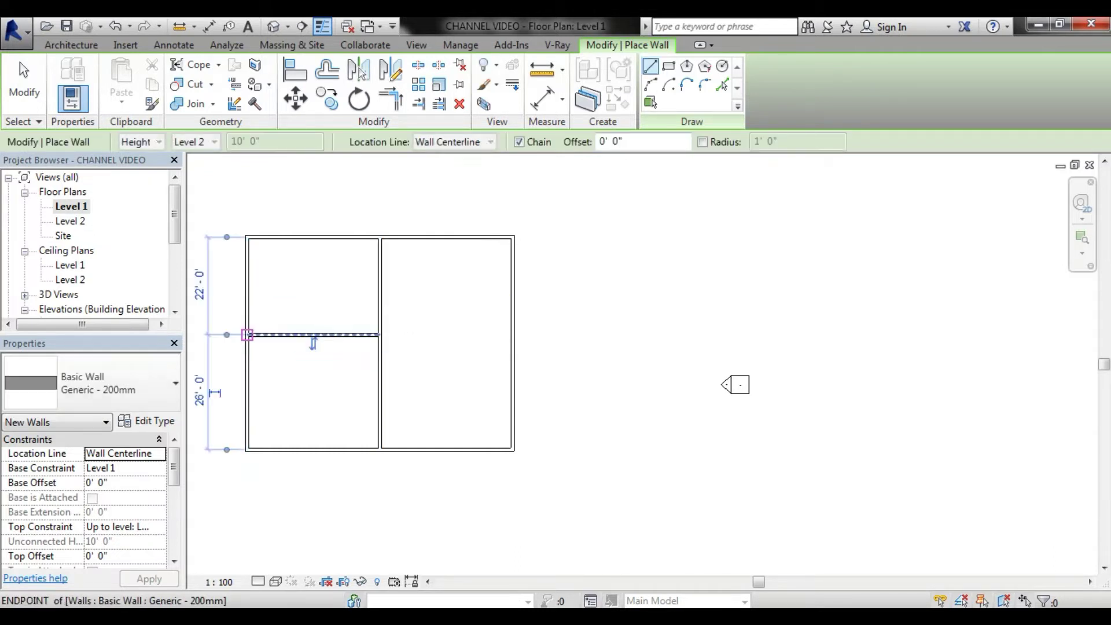
left_click(246, 334)
left_click(381, 370)
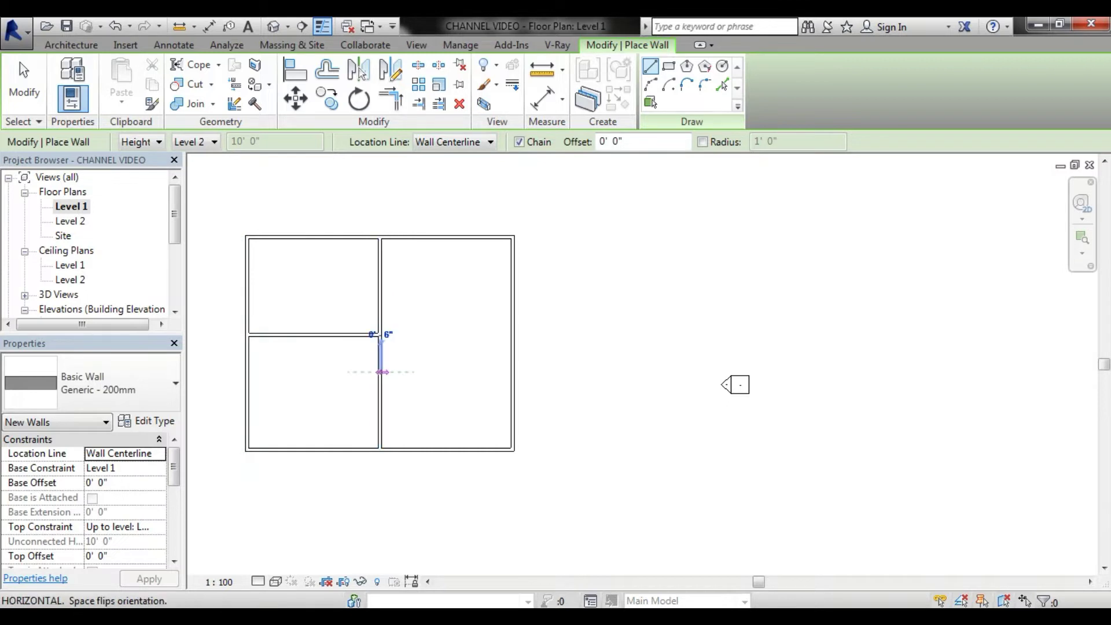
left_click(513, 372)
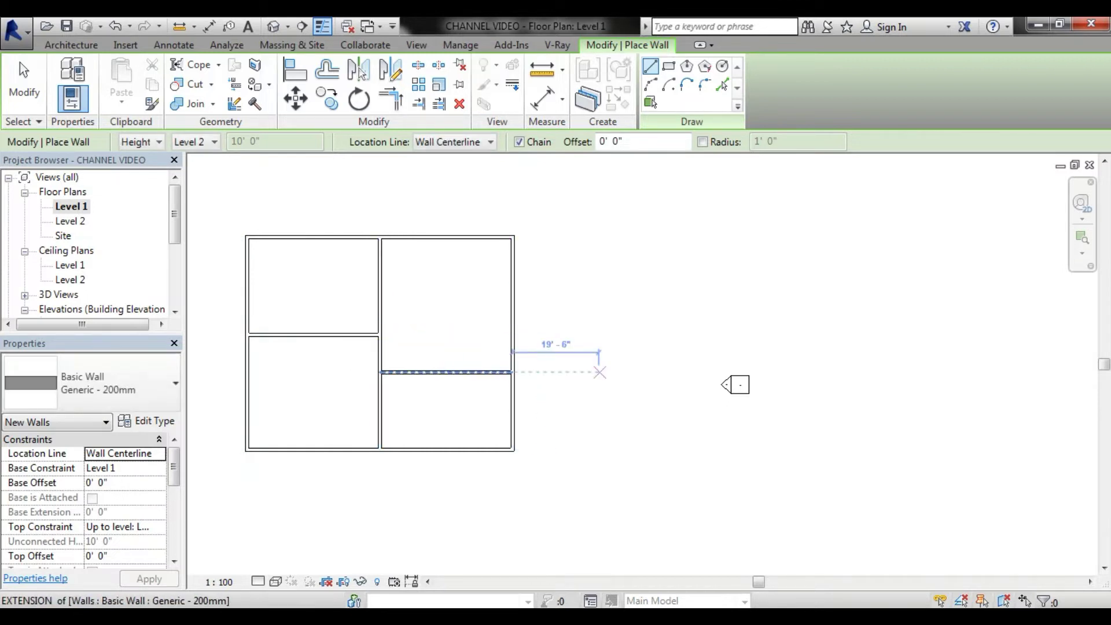
key("Escape")
key("Escape")
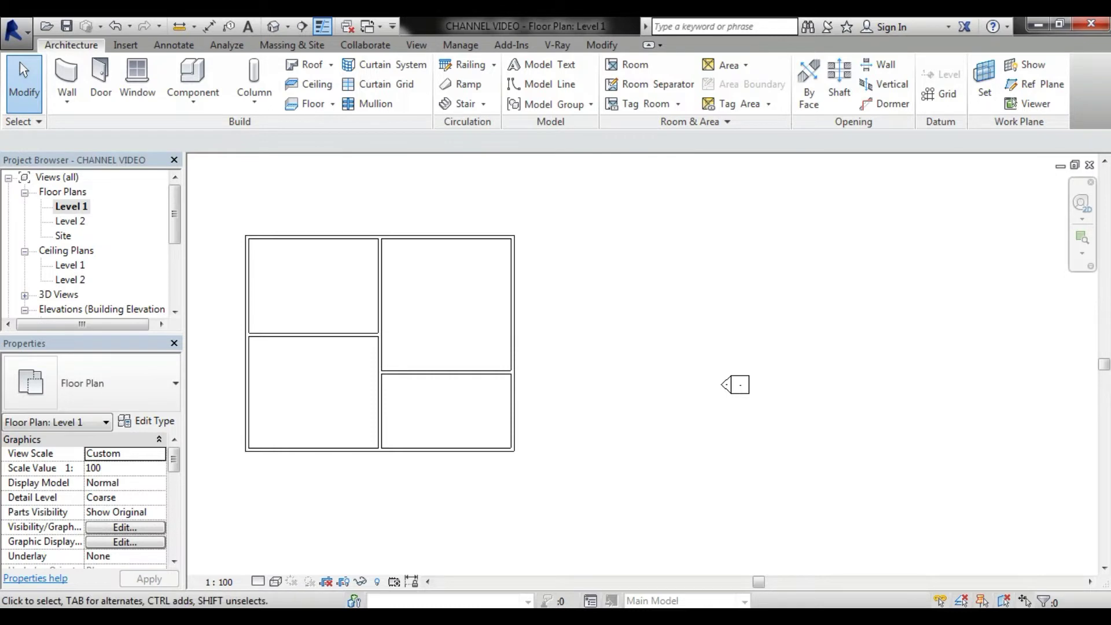
Zoom and pan the plan, then open the Floor dropdown showing architectural, structural, by face and slab edge.
scroll(454, 336, "up", 1)
middle_click_drag(454, 336, 521, 338)
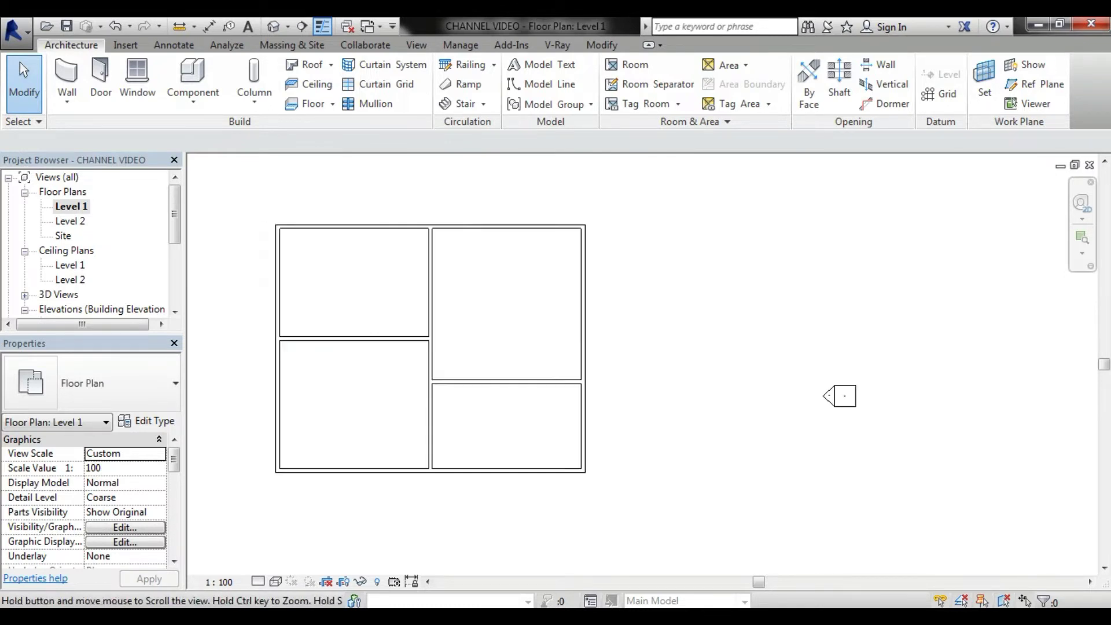
scroll(376, 332, "up", 1)
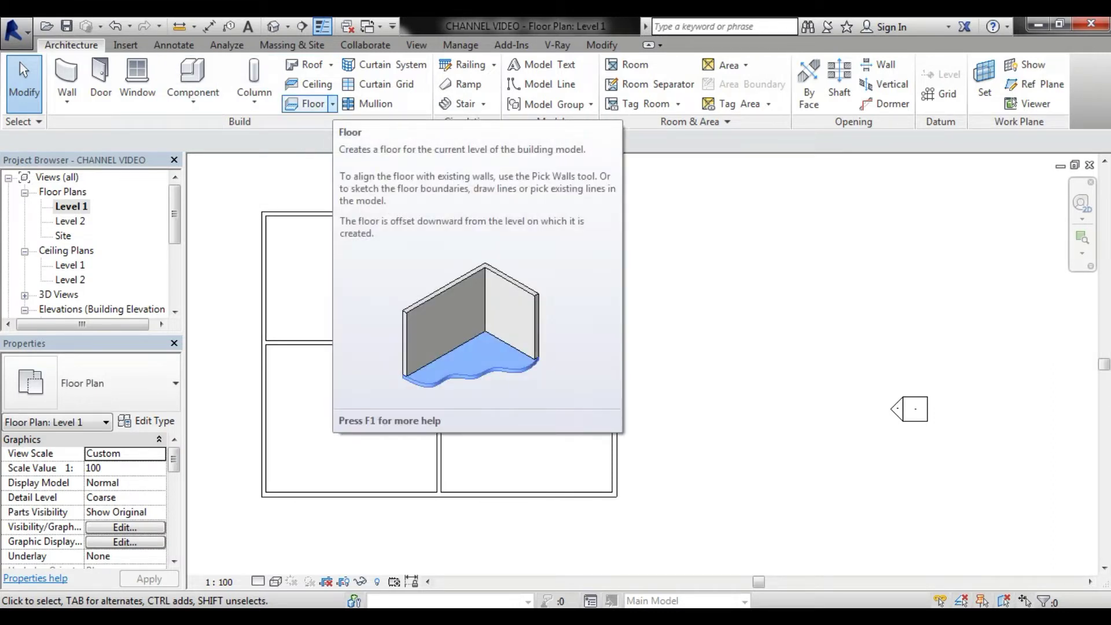
left_click(332, 104)
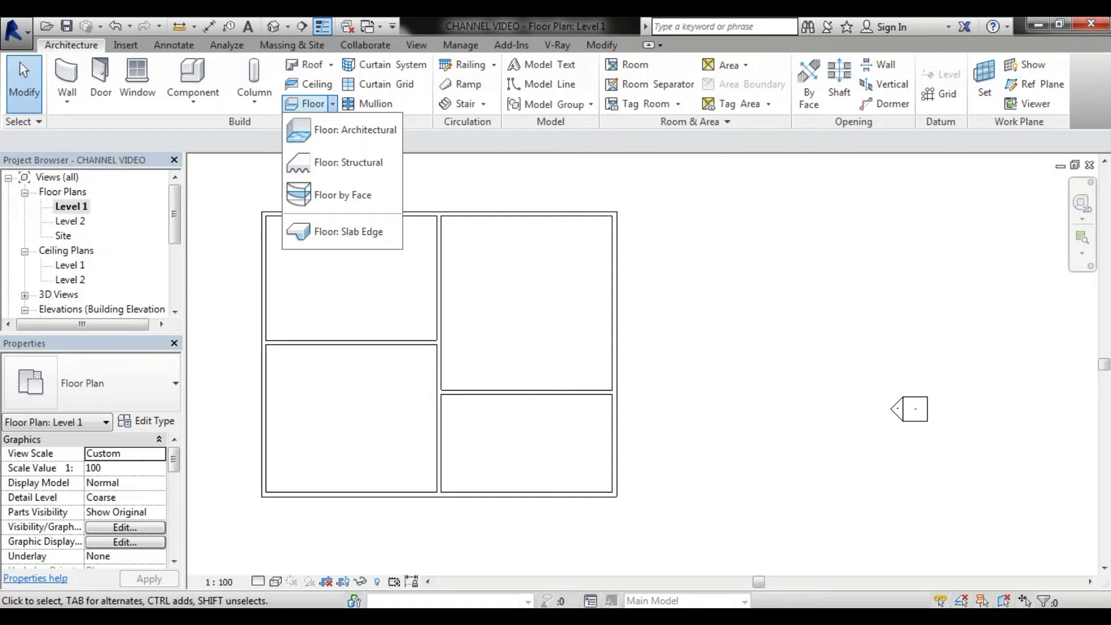
Start an architectural Generic Floor - 400mm sketch on Level 1 with Boundary Line active.
left_click(353, 130)
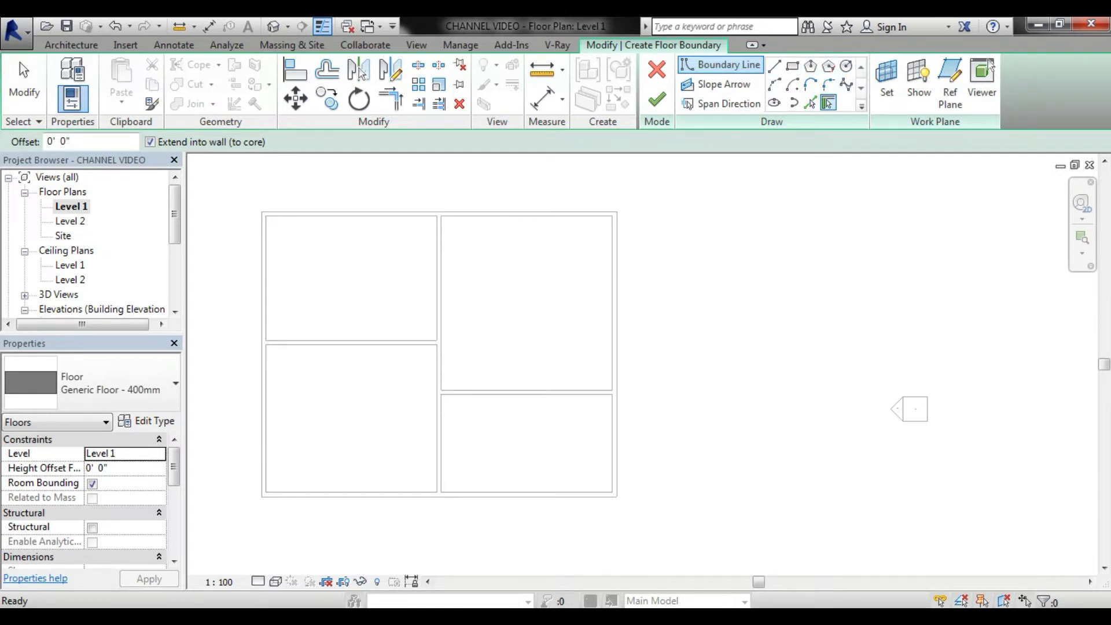
left_click(723, 104)
left_click(826, 100)
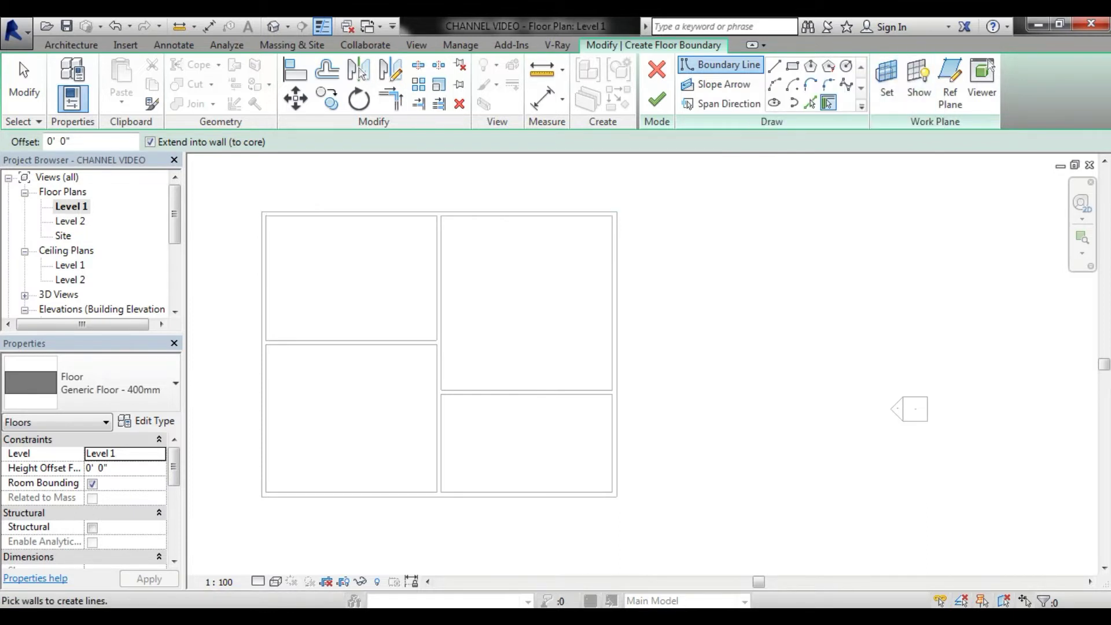
Sketch a closed boundary line around the four outer wall corners and finish the floor.
left_click(774, 66)
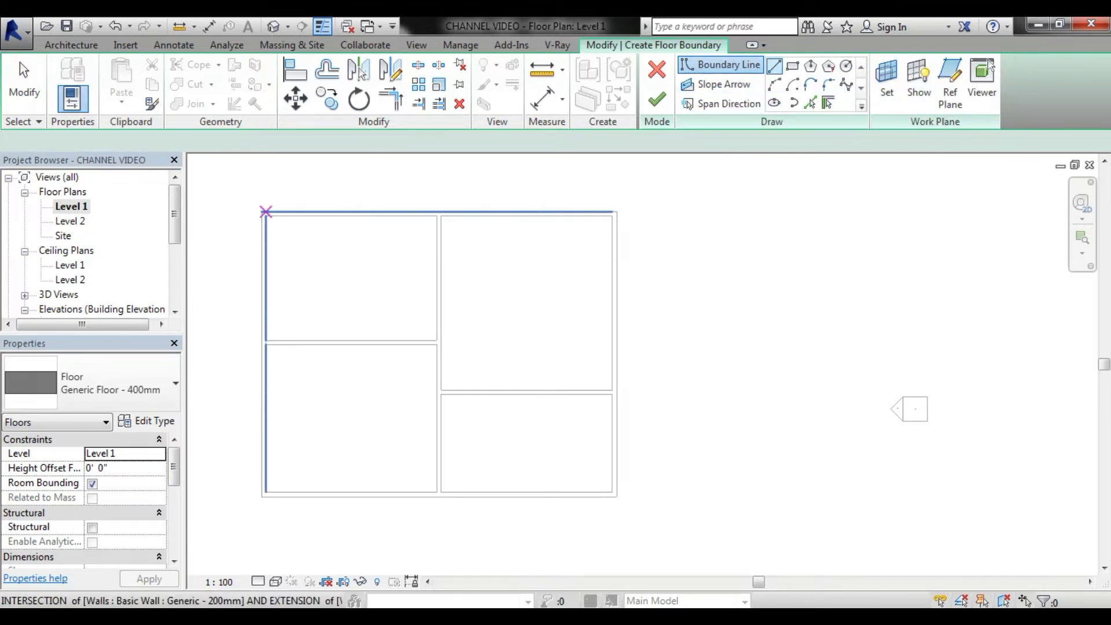
left_click(261, 211)
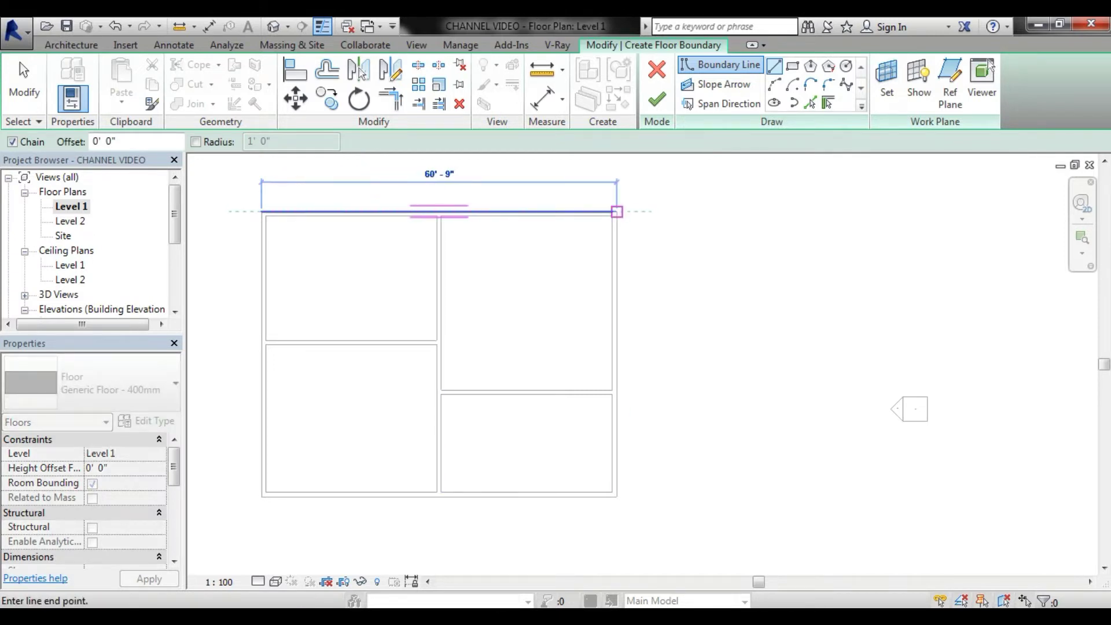
left_click(617, 212)
left_click(617, 495)
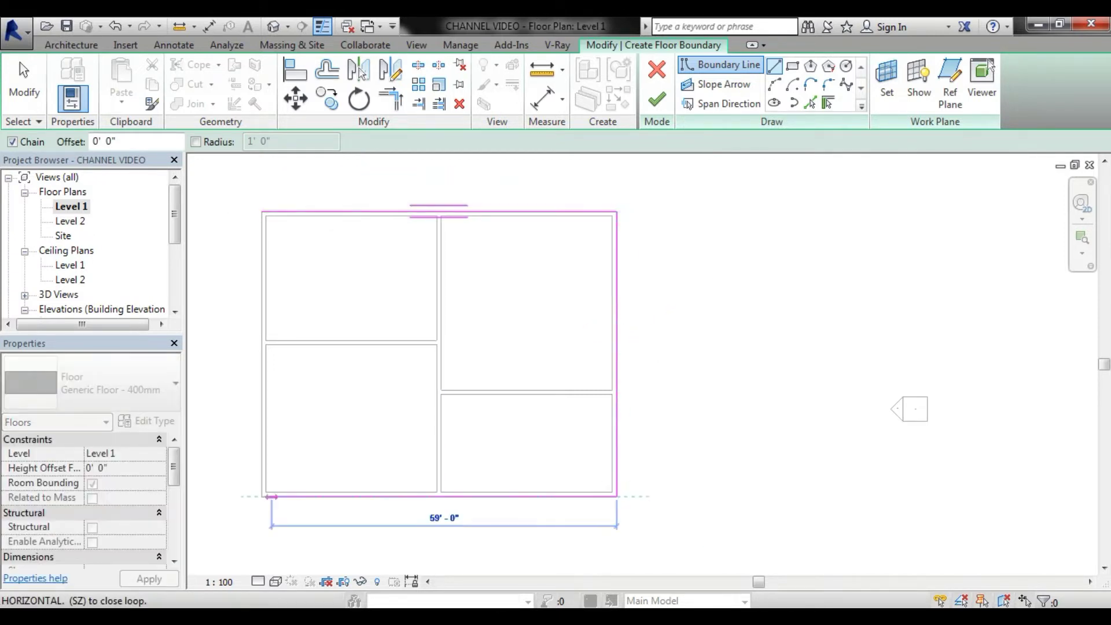
left_click(260, 496)
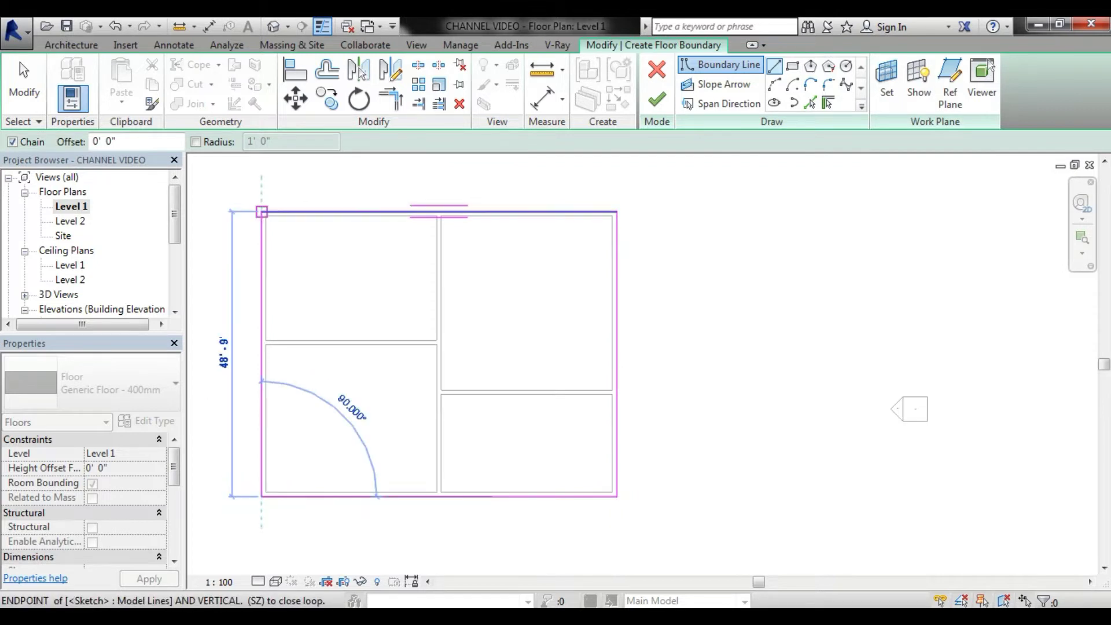
left_click(262, 199)
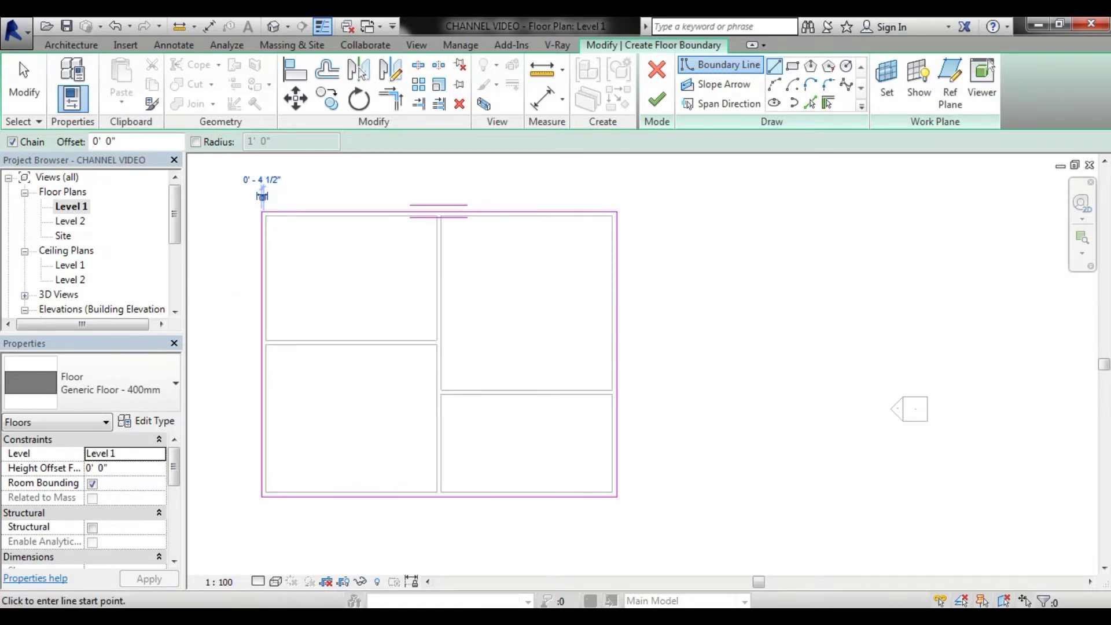
left_click(656, 99)
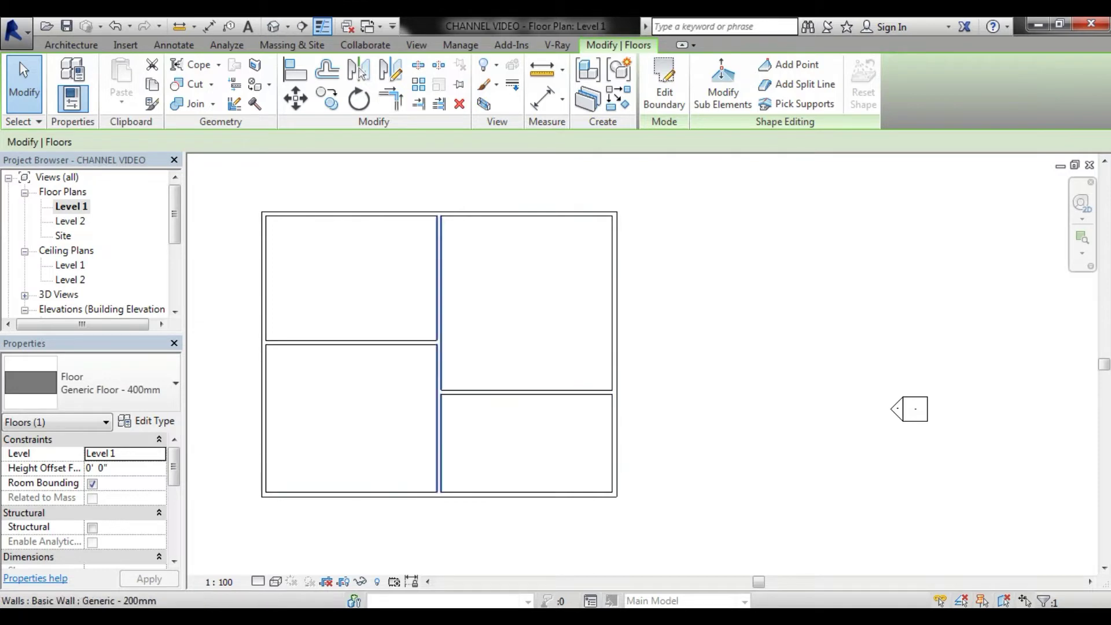
In the 3D view, frame the whole four-room box and select its Generic Floor - 400mm slab.
left_click(273, 26)
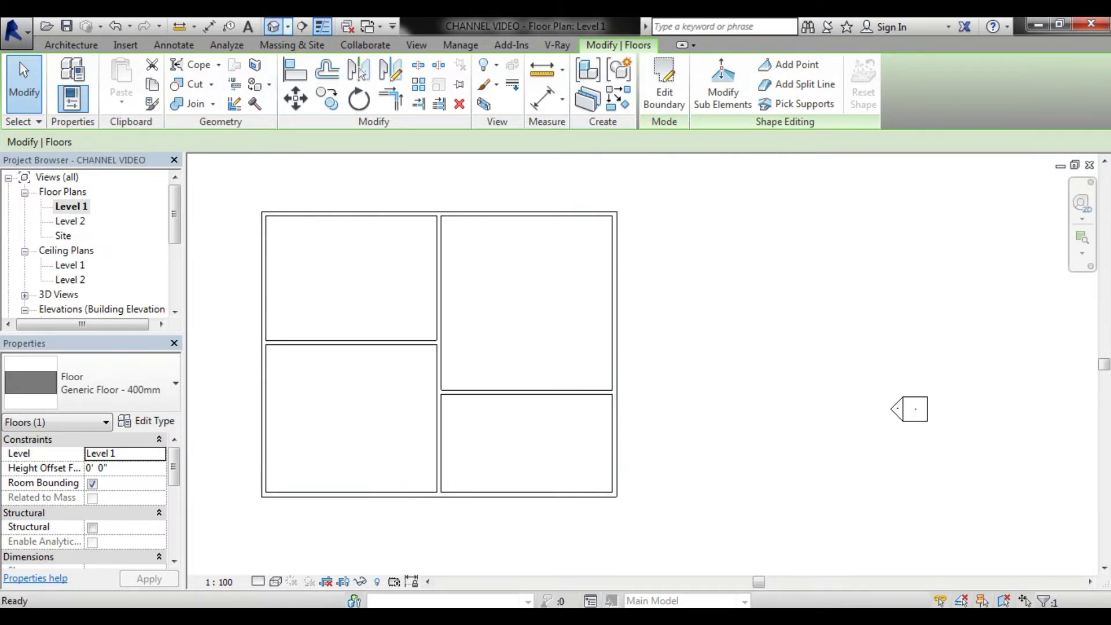
scroll(450, 307, "up", 3)
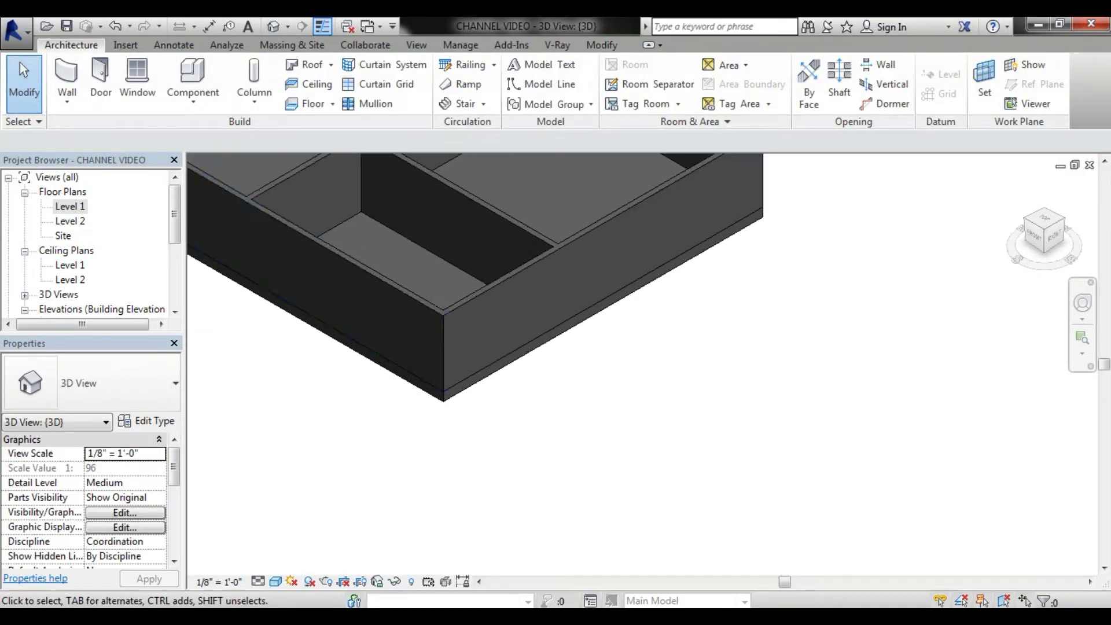
scroll(451, 307, "up", 2)
scroll(450, 308, "up", 2)
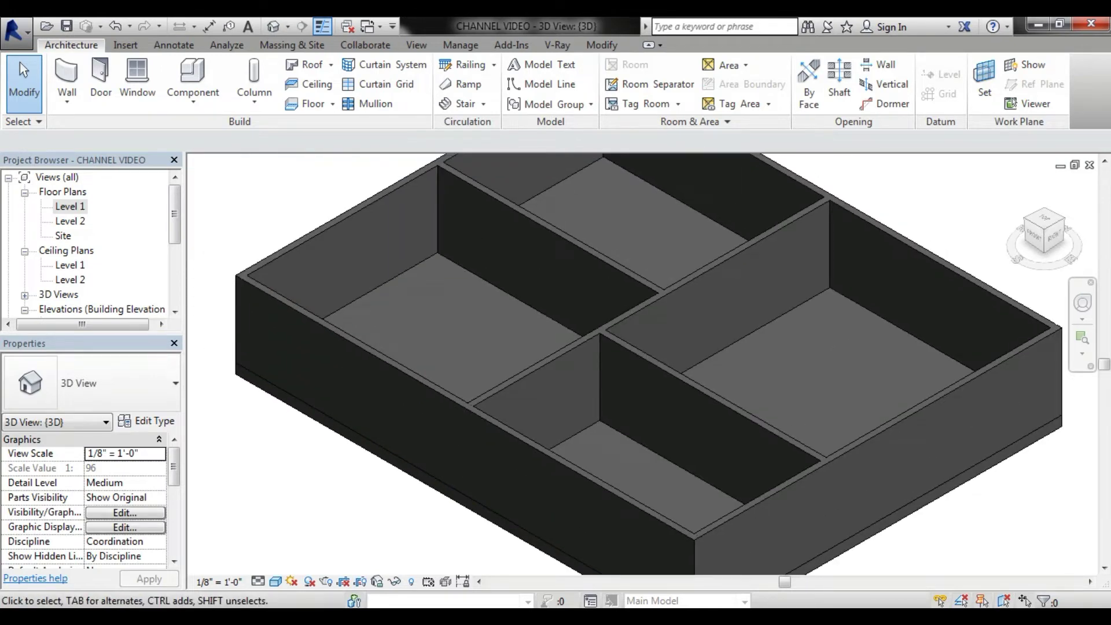
middle_click_drag(711, 440, 624, 331)
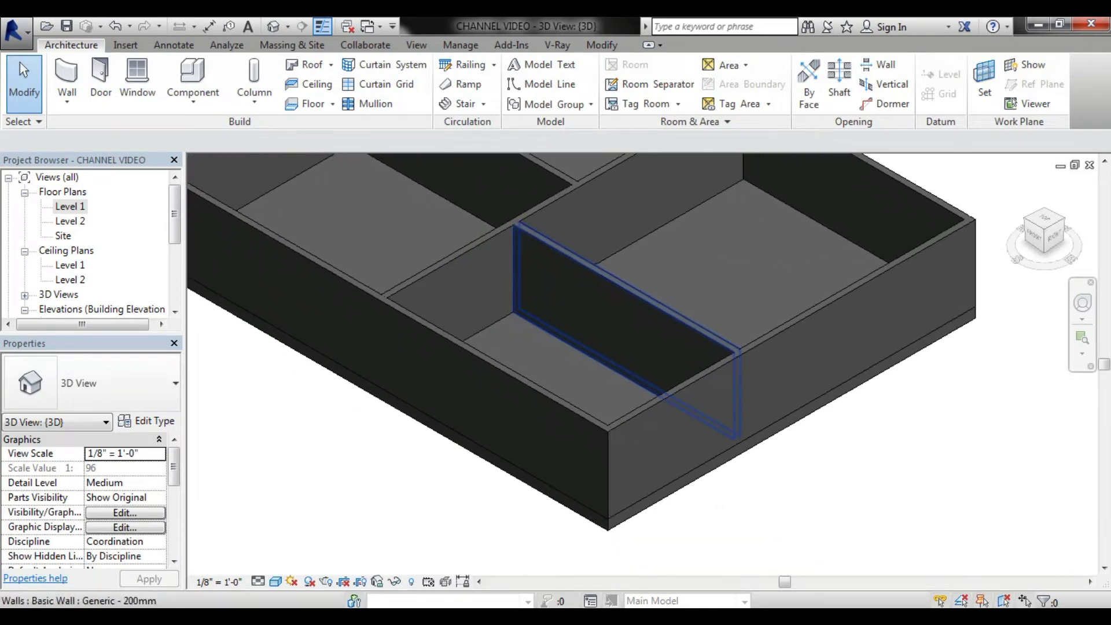
scroll(732, 494, "up", 3)
scroll(731, 494, "up", 1)
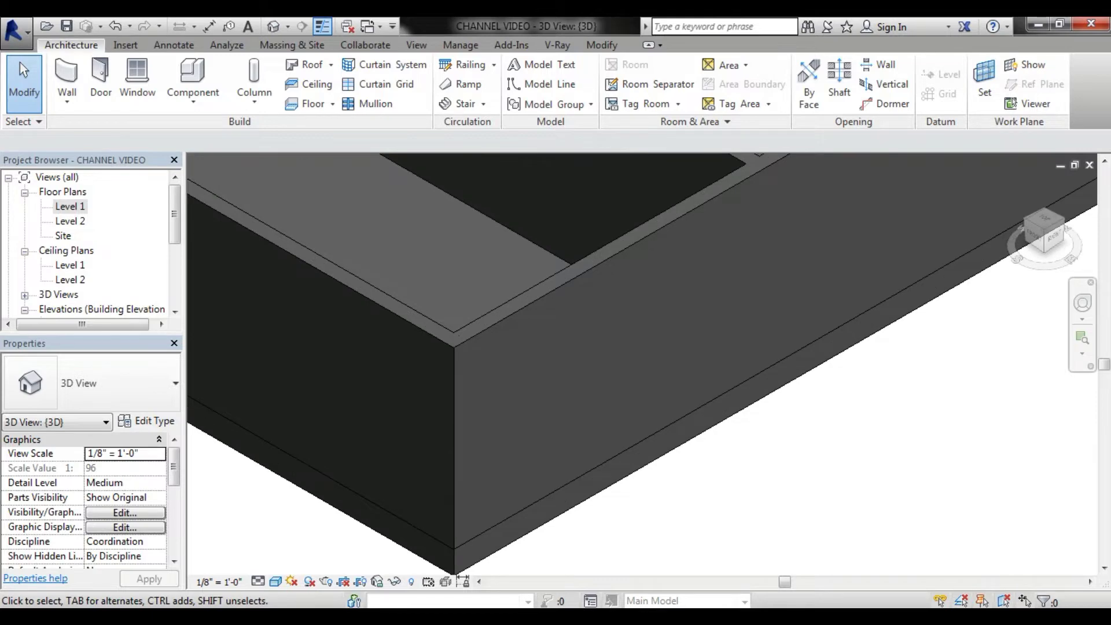
middle_click_drag(642, 364, 584, 324, "shift")
scroll(642, 365, "down", 2)
middle_click_drag(642, 364, 607, 347, "shift")
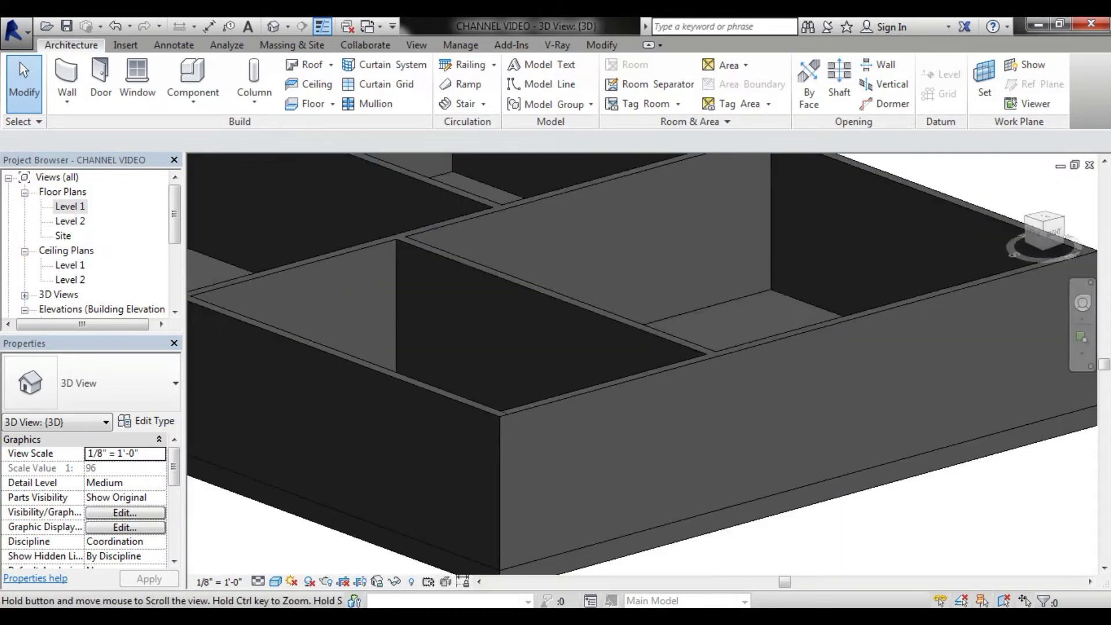
scroll(642, 365, "up", 3)
scroll(613, 301, "down", 2)
mouse_move(613, 301)
middle_mouse_down()
mouse_move(658, 341)
mouse_move(613, 359)
middle_mouse_up()
scroll(659, 341, "down", 2)
scroll(658, 341, "up", 1)
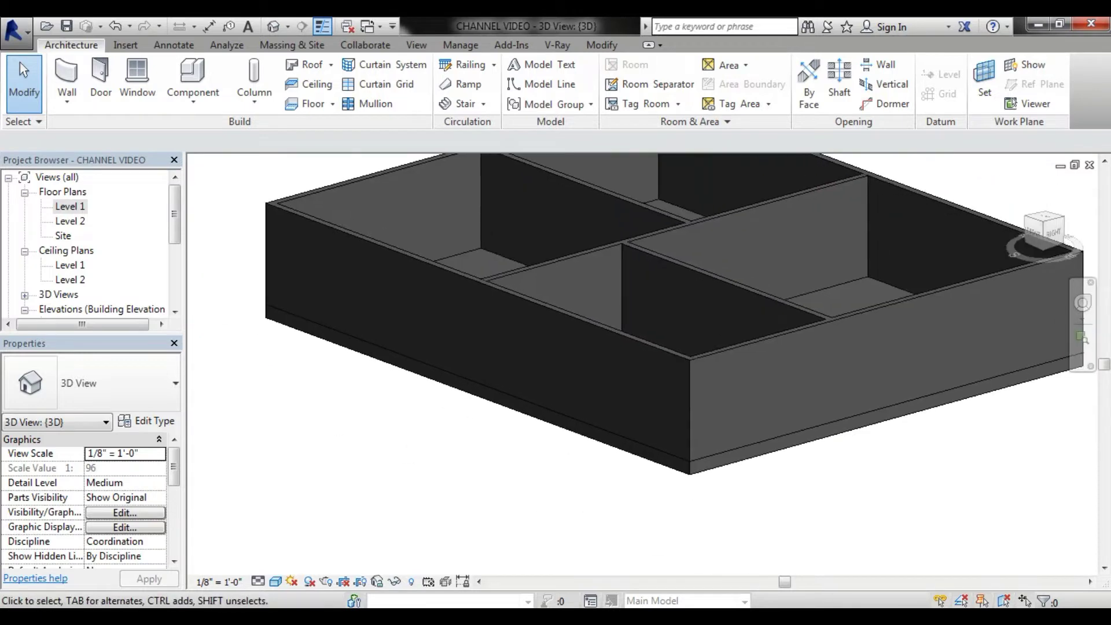
left_click(692, 470)
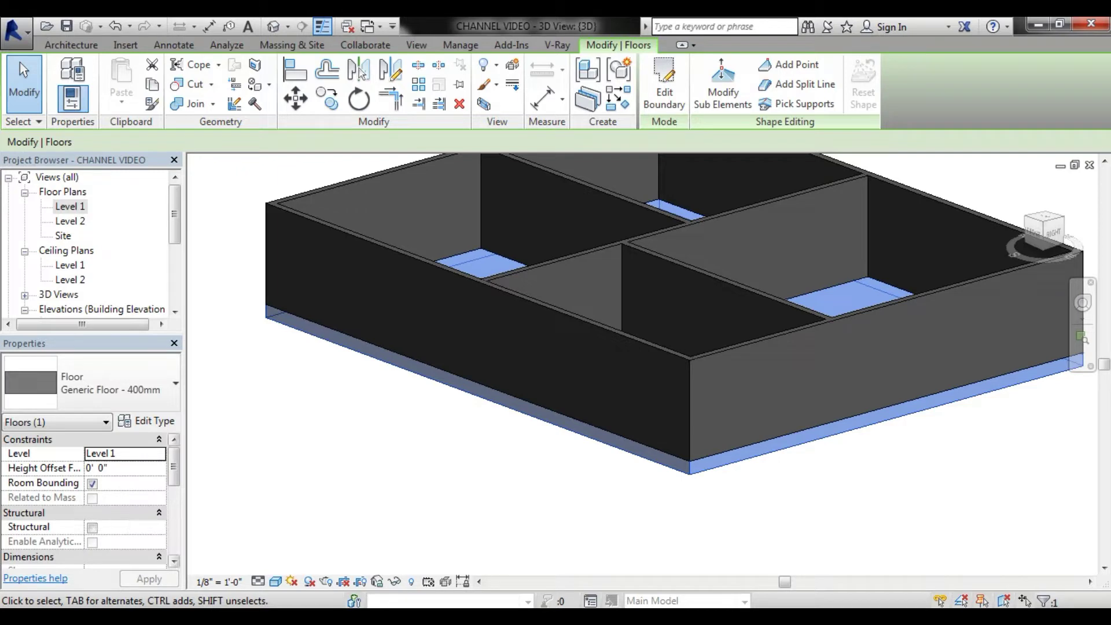
Duplicate the floor type as FL-1 and open its Structure layers for editing.
left_click(145, 420)
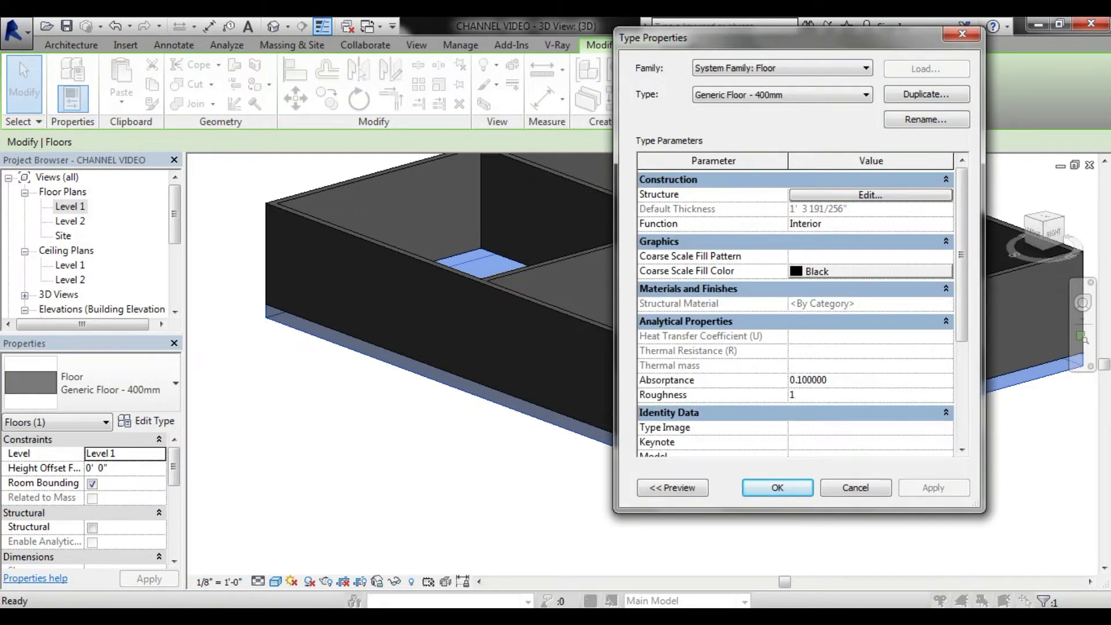
left_click_drag(752, 37, 610, 28)
left_click(785, 85)
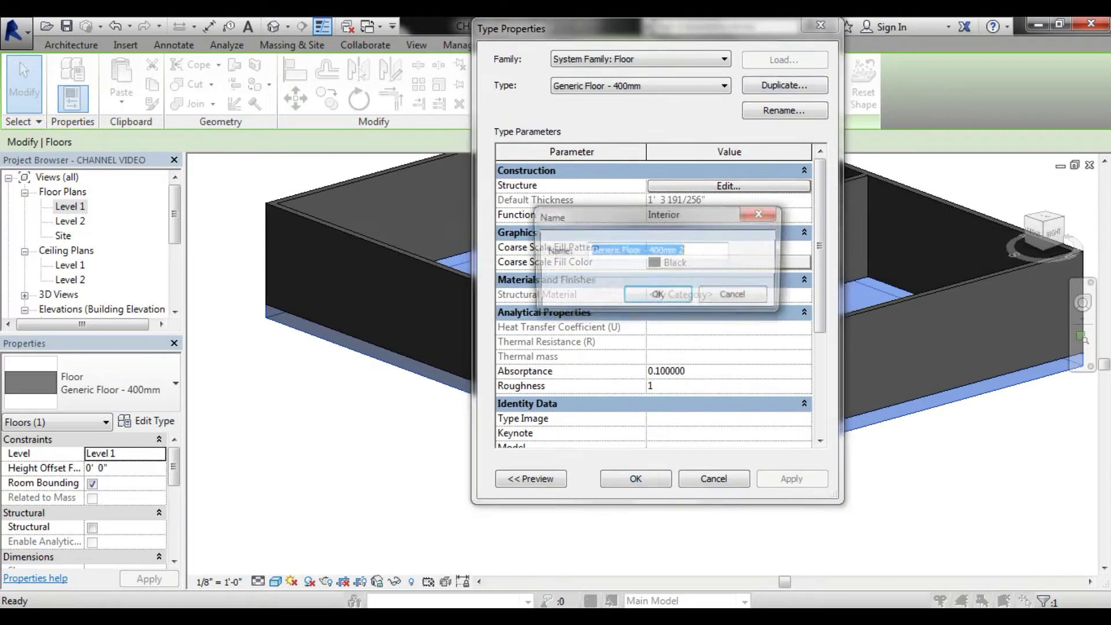
type("FL")
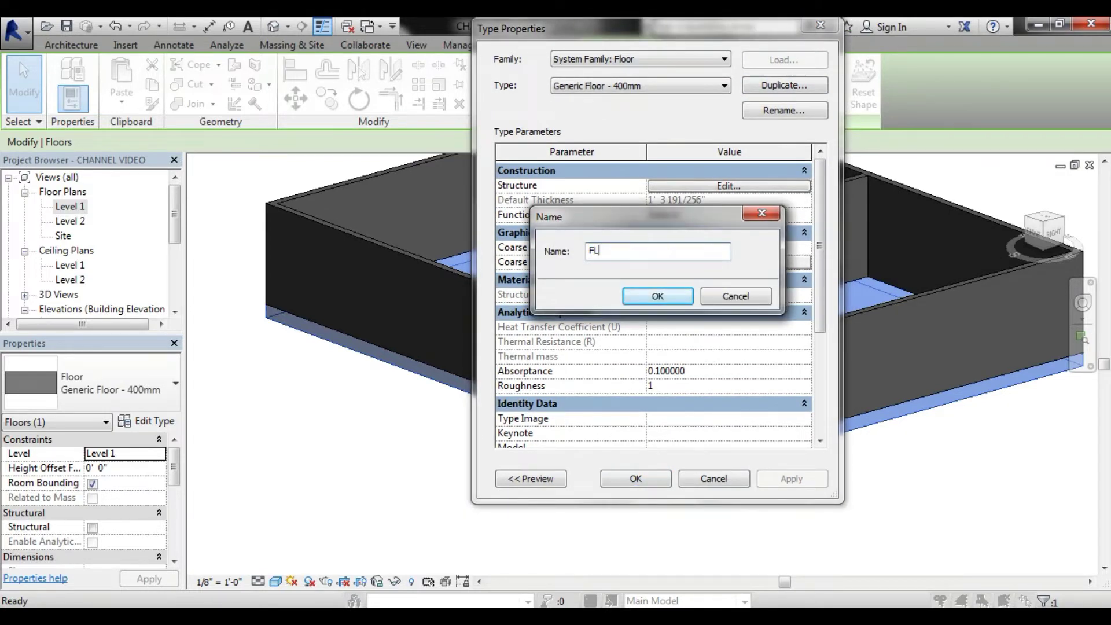
type("-1")
key("Return")
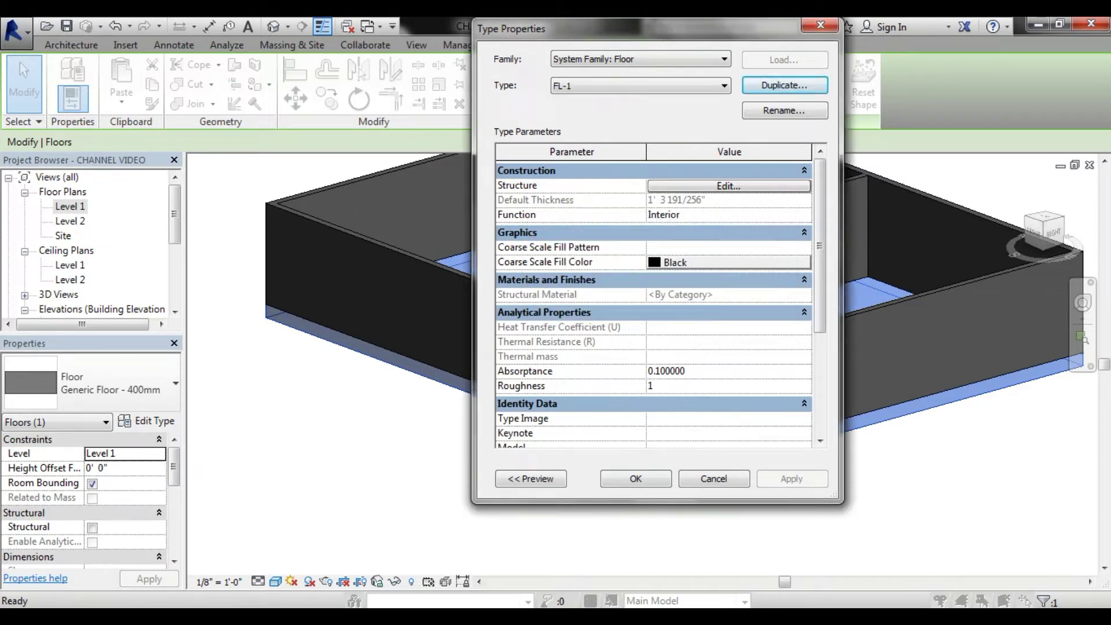
left_click(728, 185)
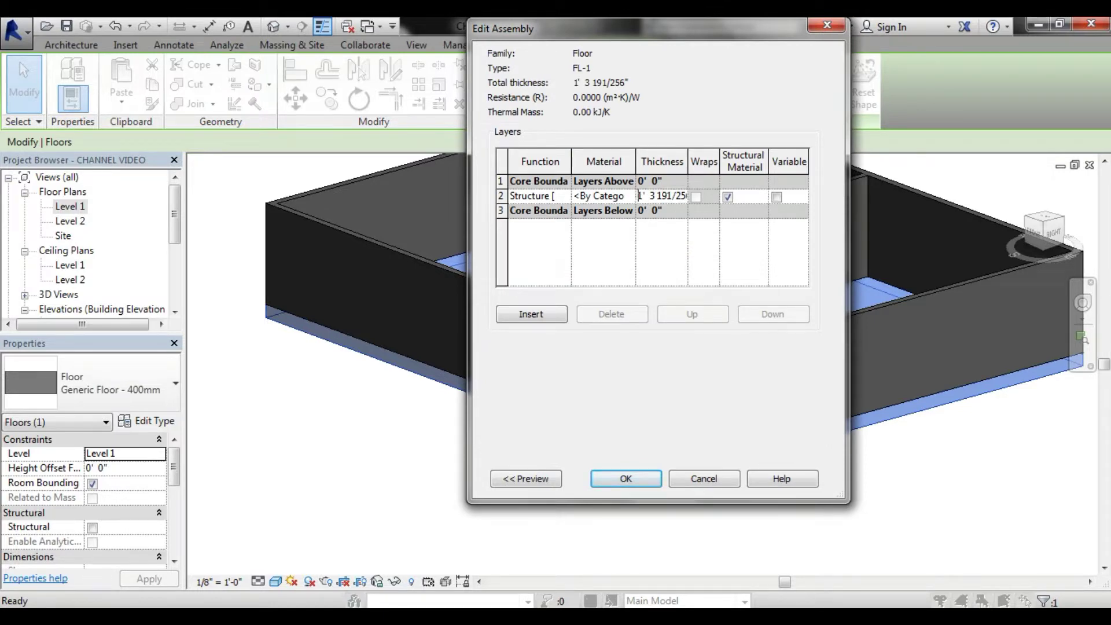
Set FL-1's structure layer thickness to 6" and open the Material Browser for that layer.
left_click(661, 195)
type("6")
type("\"")
left_click(613, 197)
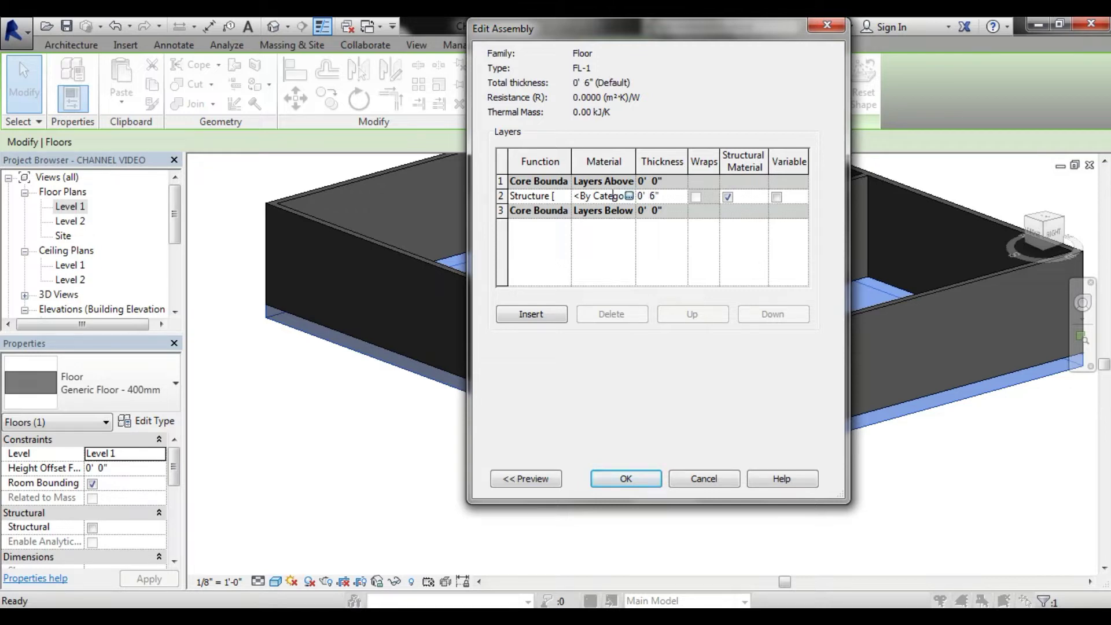
double_click(613, 197)
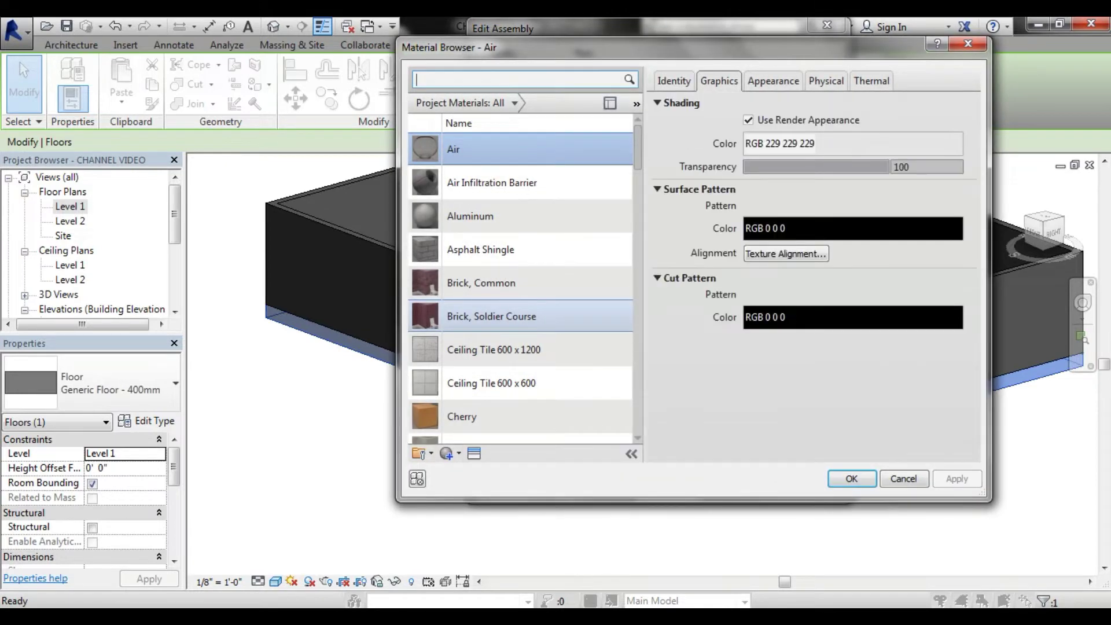
Duplicate the Air material, name the copy FL1, and open the Asset Browser.
left_click(447, 453)
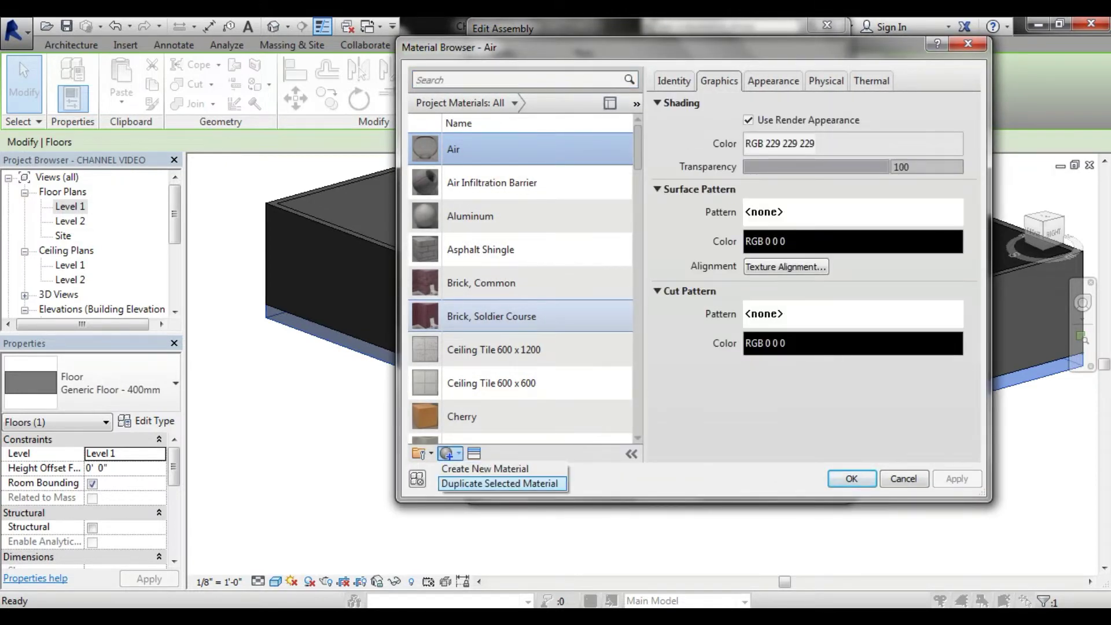
left_click(499, 483)
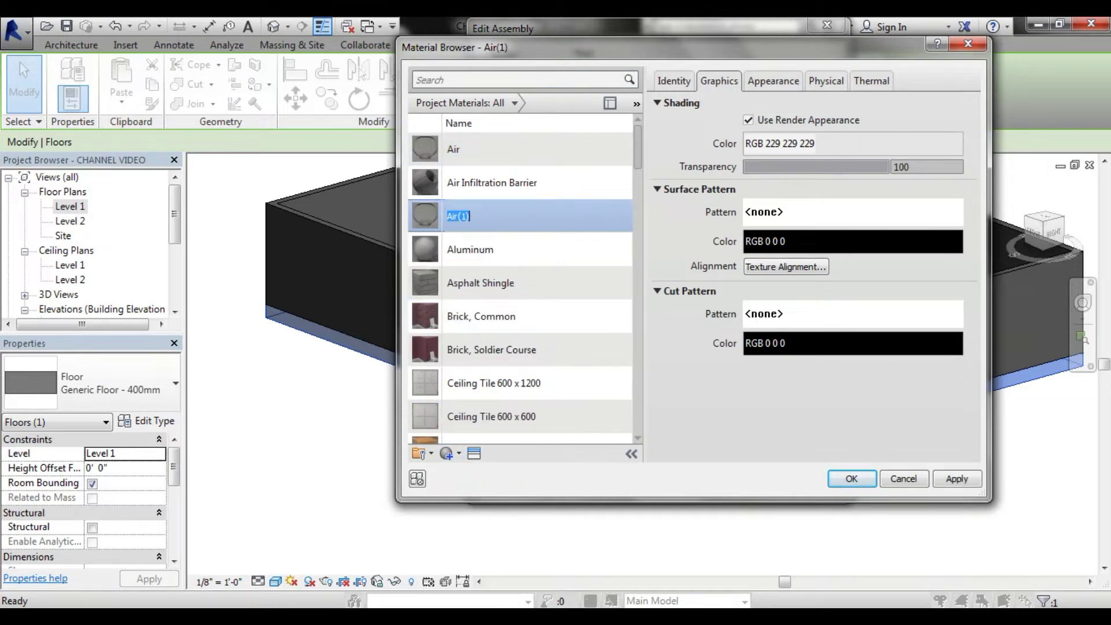
type("FL")
type("1")
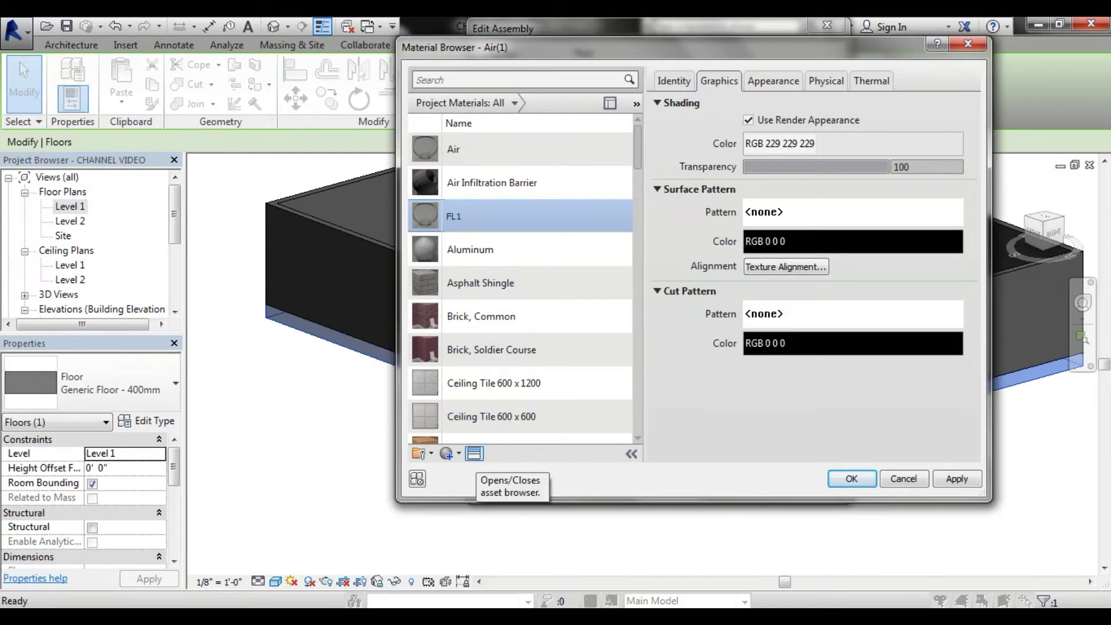
left_click(417, 479)
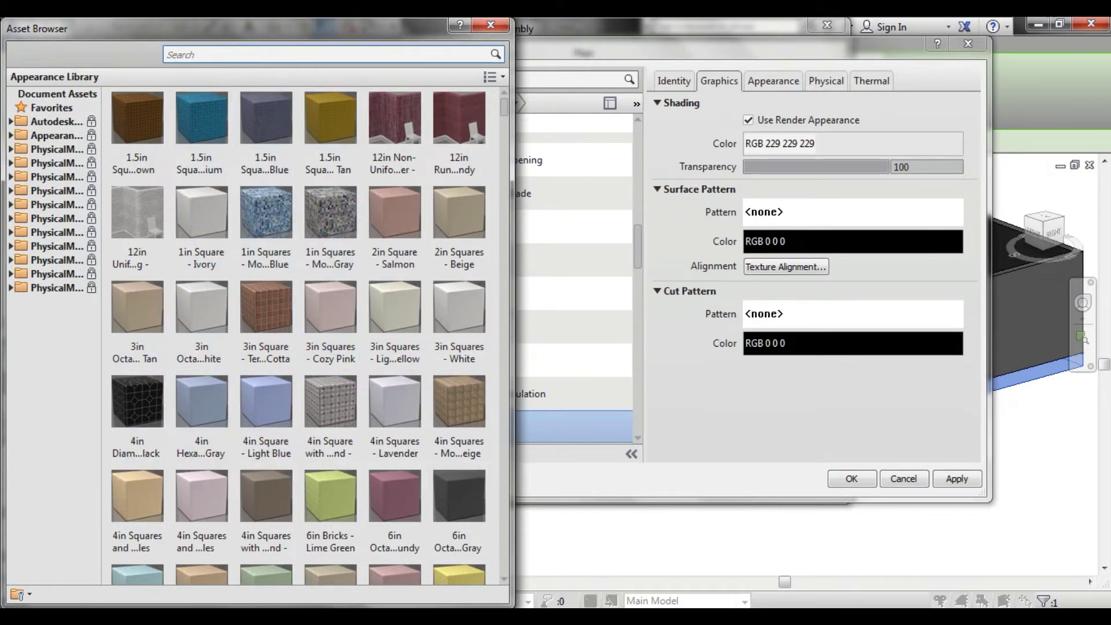
Browse the tile appearances and give FL1 the 4in Squares - Mosaic Beige appearance.
left_click(196, 55)
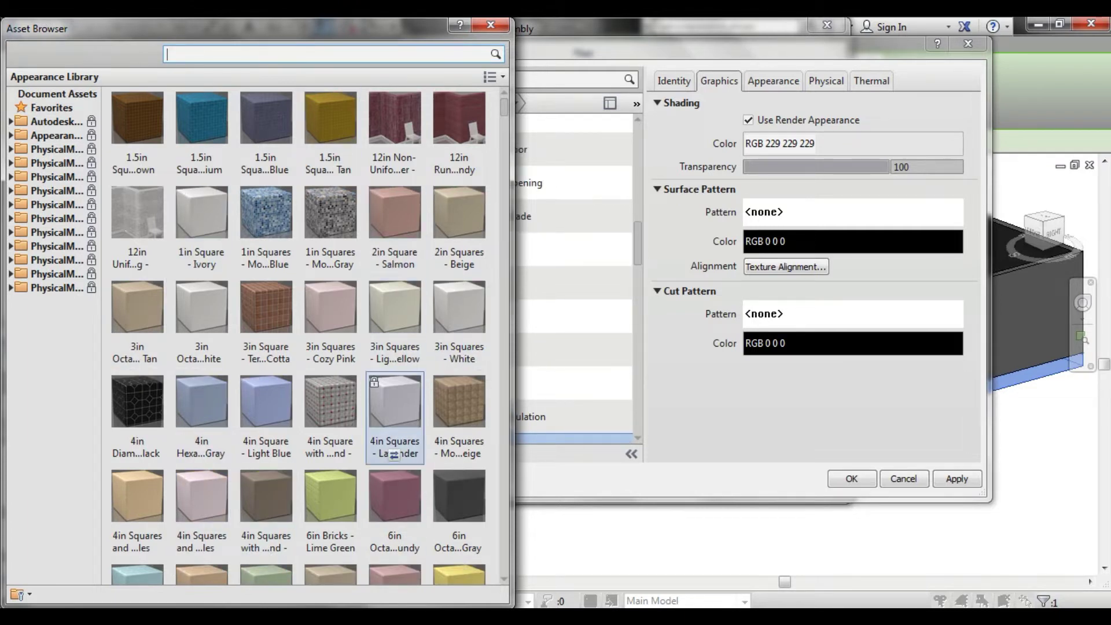
scroll(329, 455, "down", 3)
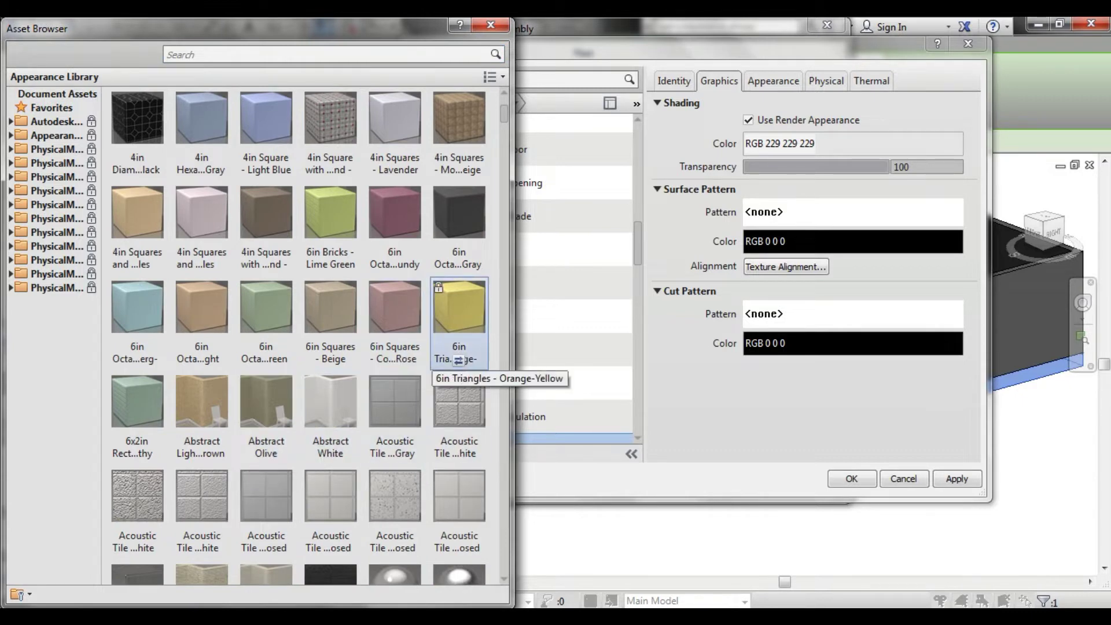
left_click(458, 360)
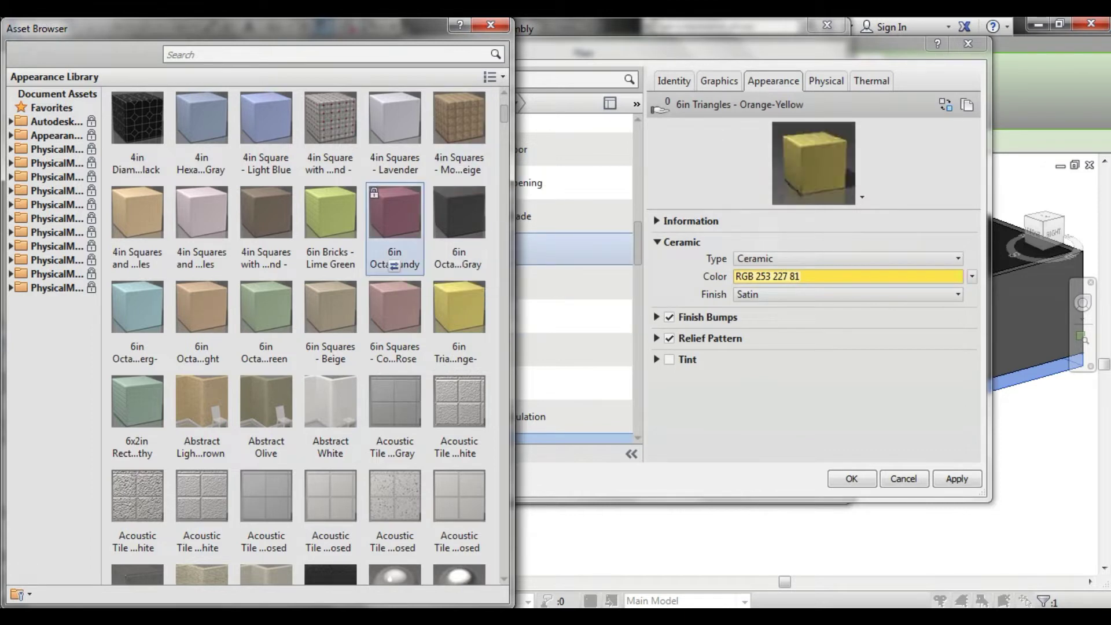
left_click(393, 266)
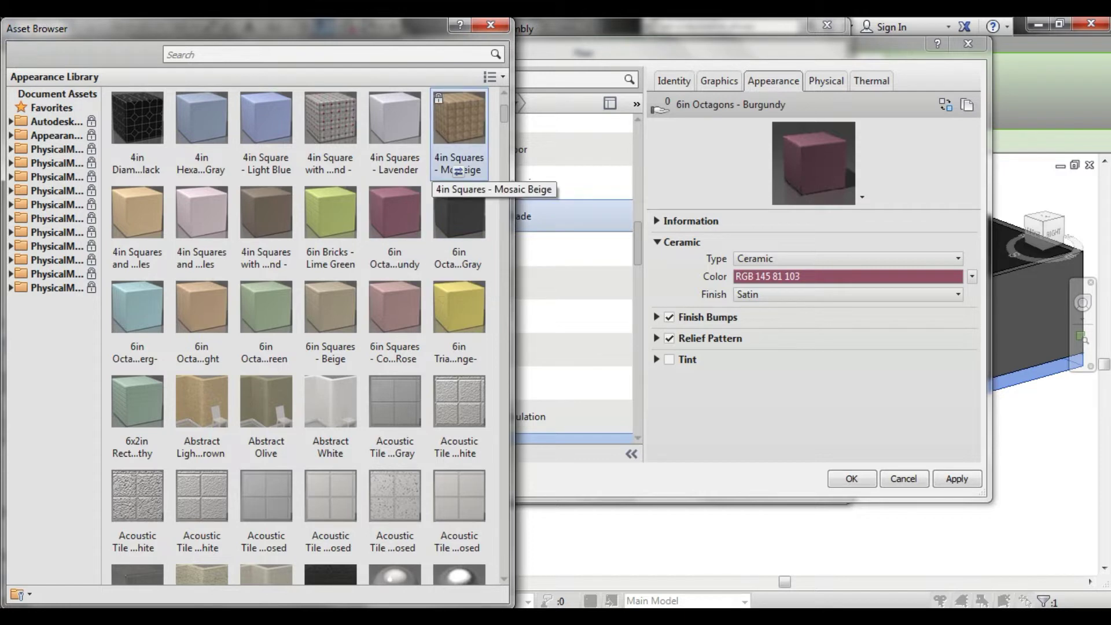
mouse_move(458, 130)
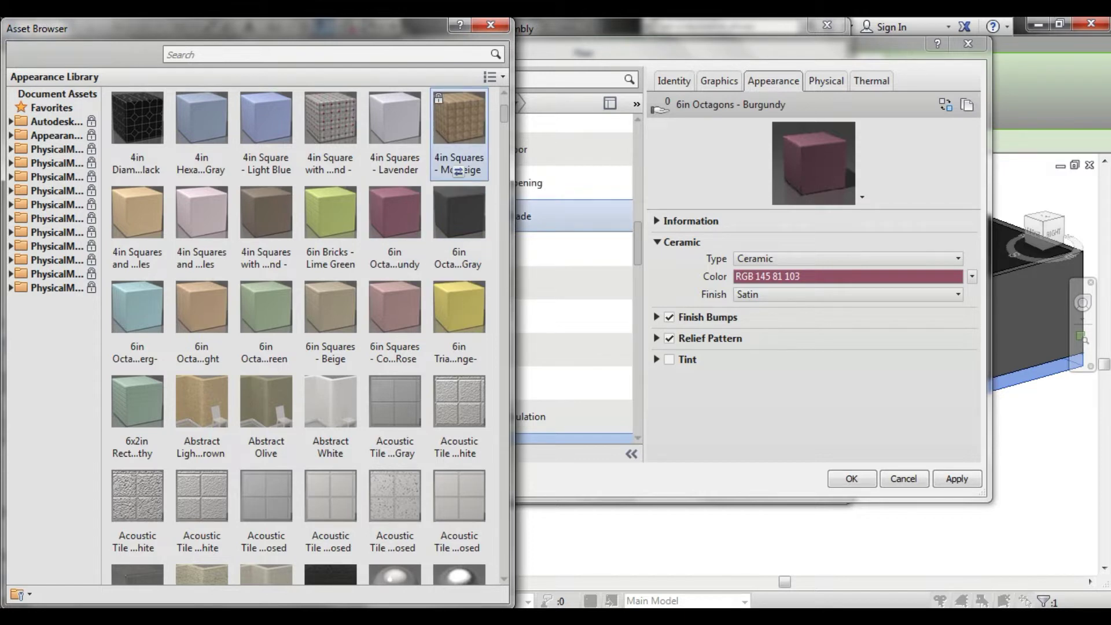
left_click(458, 171)
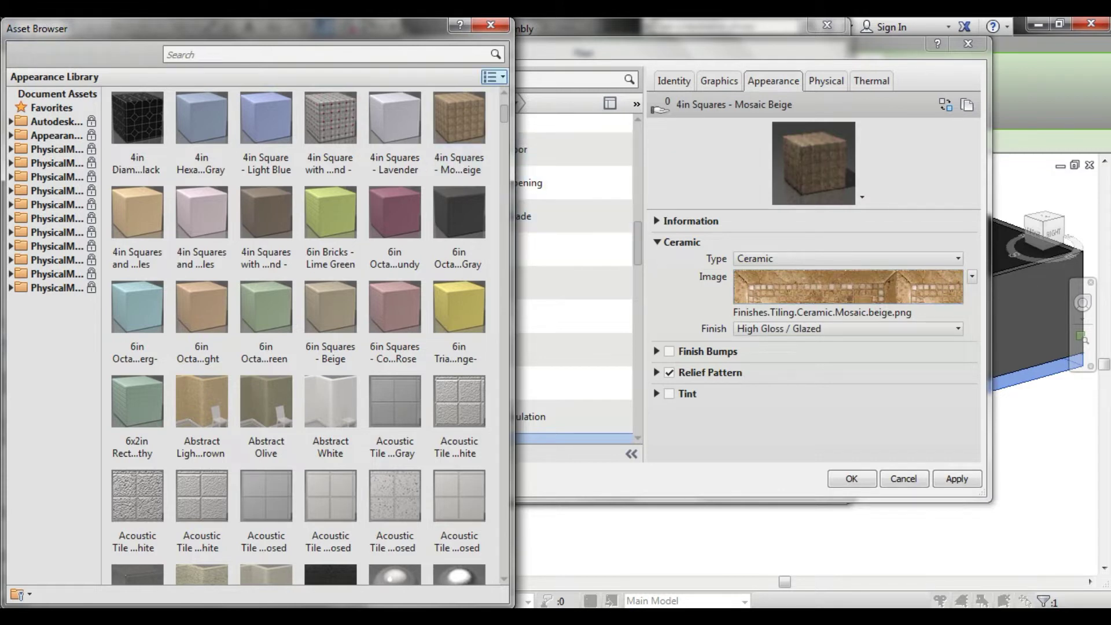
left_click(490, 25)
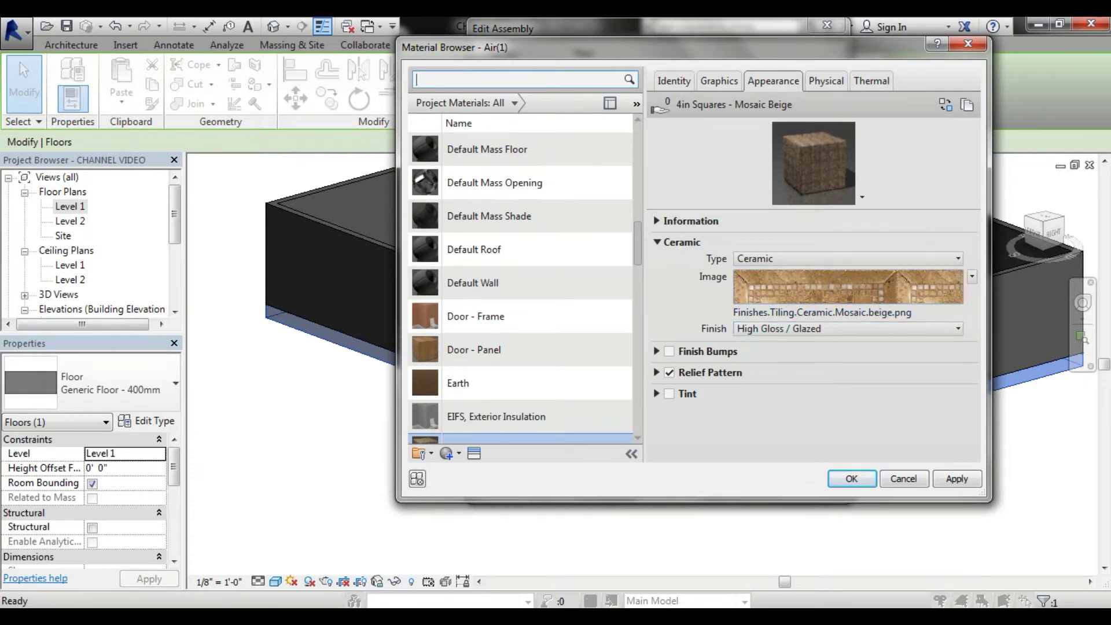
Apply the appearance and confirm the Material Browser, Edit Assembly and FL-1 Type Properties dialogs.
left_click(957, 479)
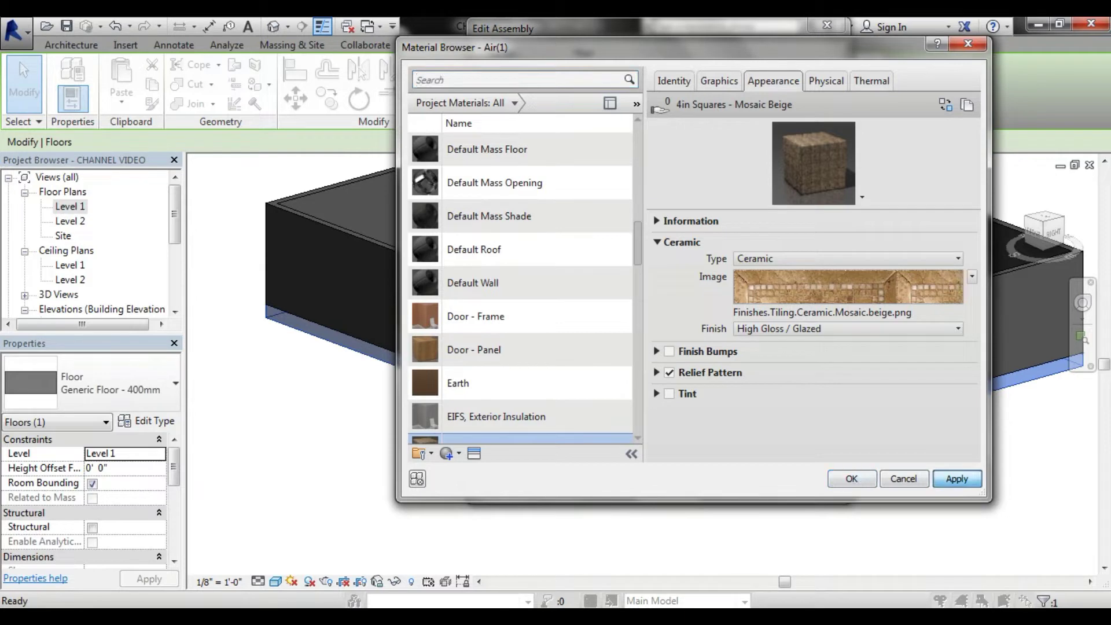
left_click(851, 479)
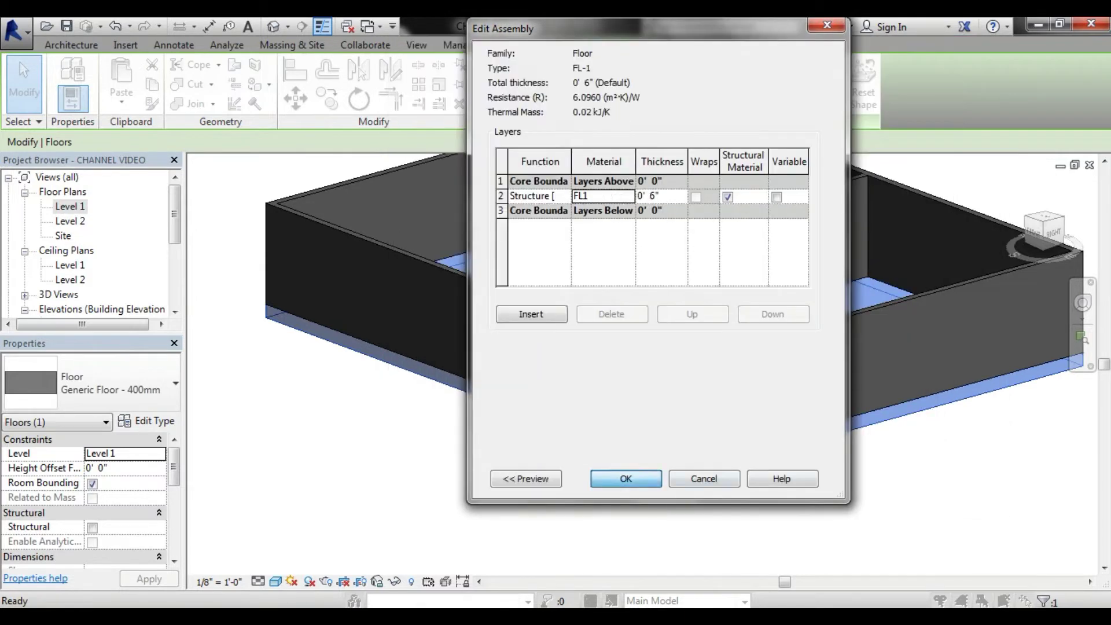
left_click(626, 478)
left_click(635, 478)
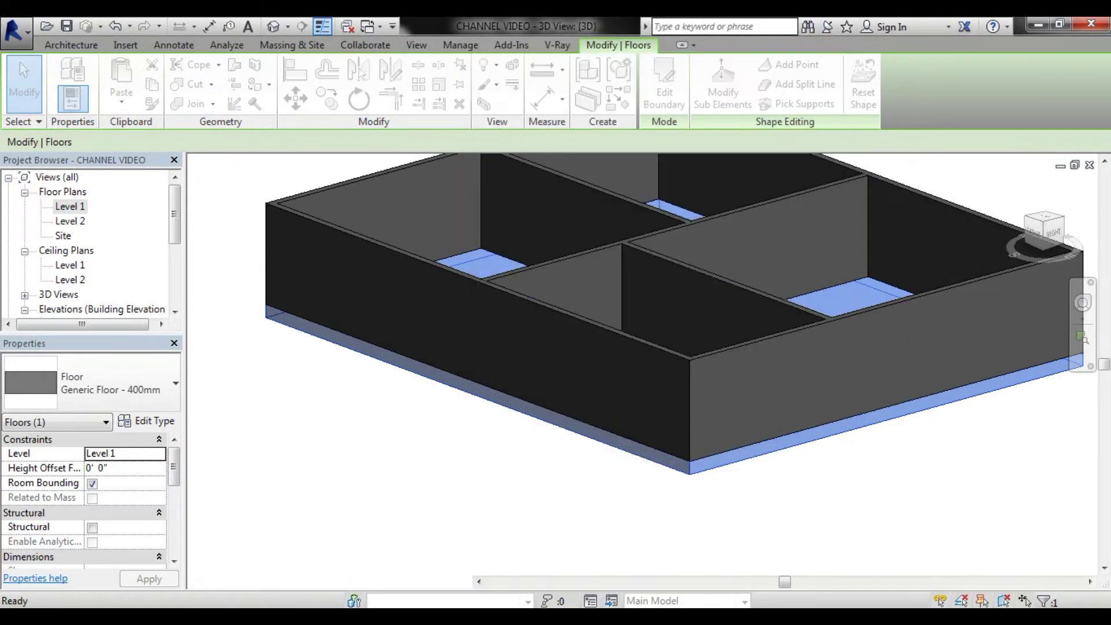
left_click(635, 498)
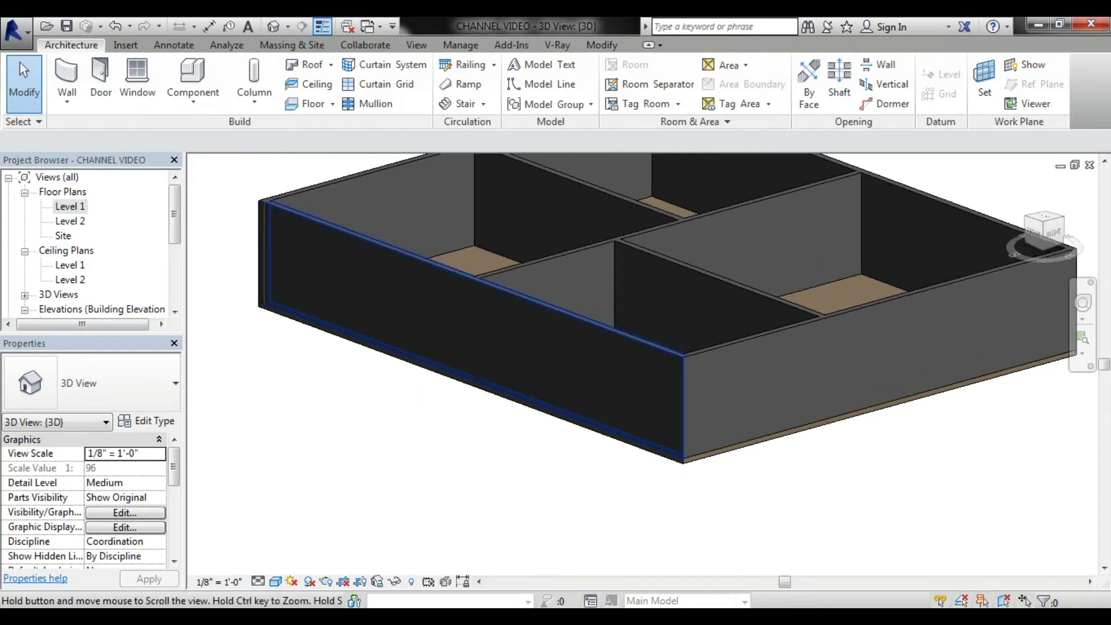
Switch the 3D view to the Realistic visual style to show the tiled floor.
middle_click_drag(636, 347, 422, 174, "shift")
middle_click_drag(462, 260, 694, 434)
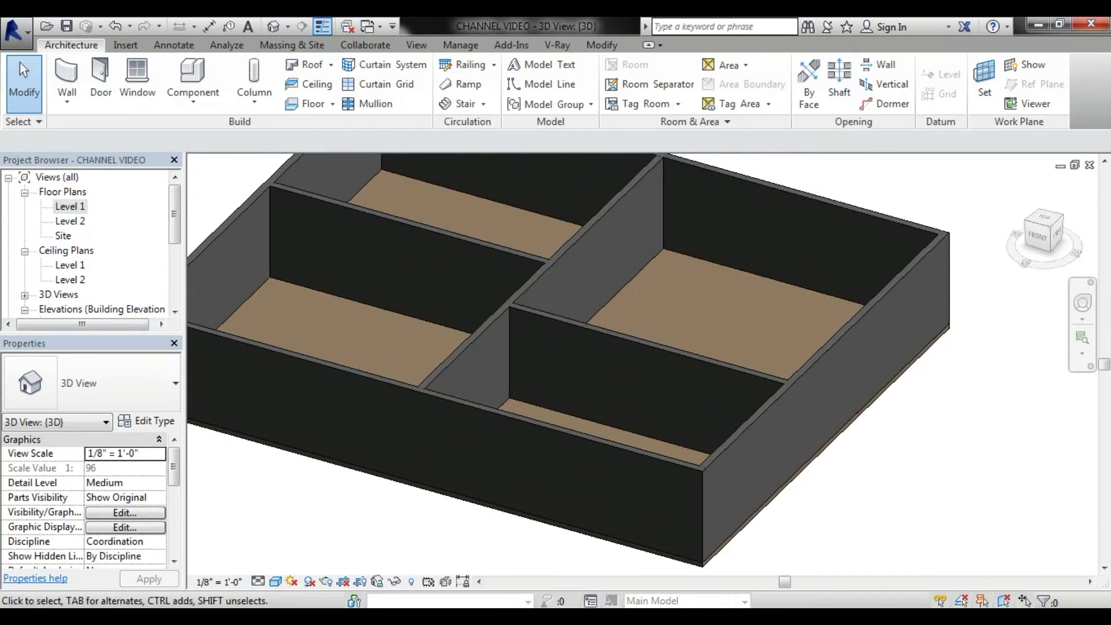
scroll(579, 347, "up", 3)
scroll(578, 347, "up", 2)
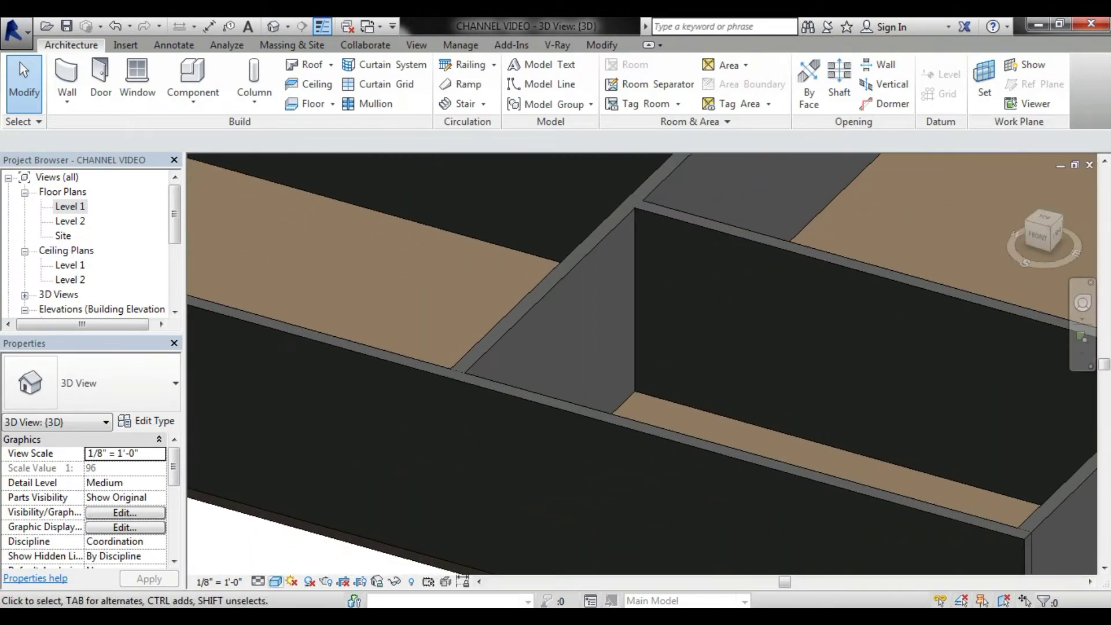
left_click(275, 581)
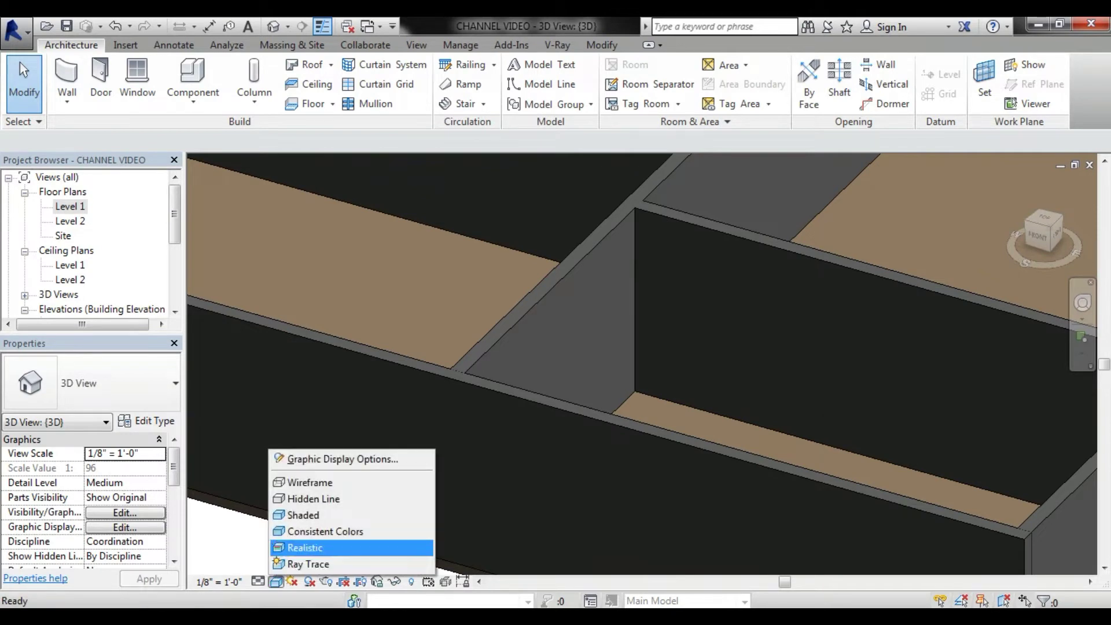
left_click(307, 548)
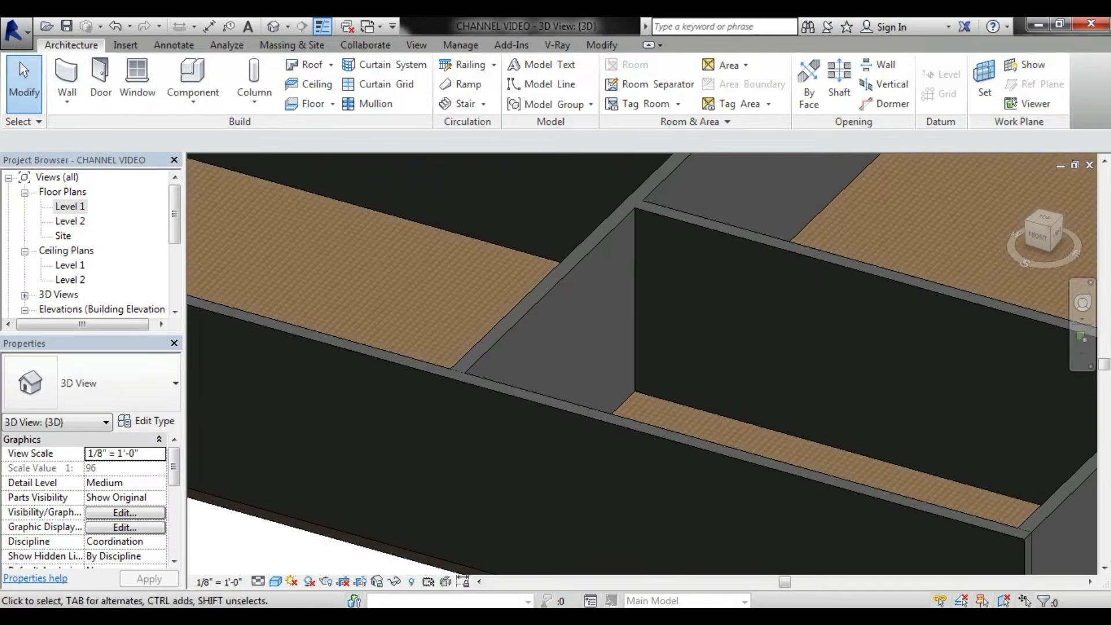
Orbit and zoom around the model, then select one of the FL-1 room floors.
scroll(509, 289, "up", 3)
scroll(509, 289, "up", 2)
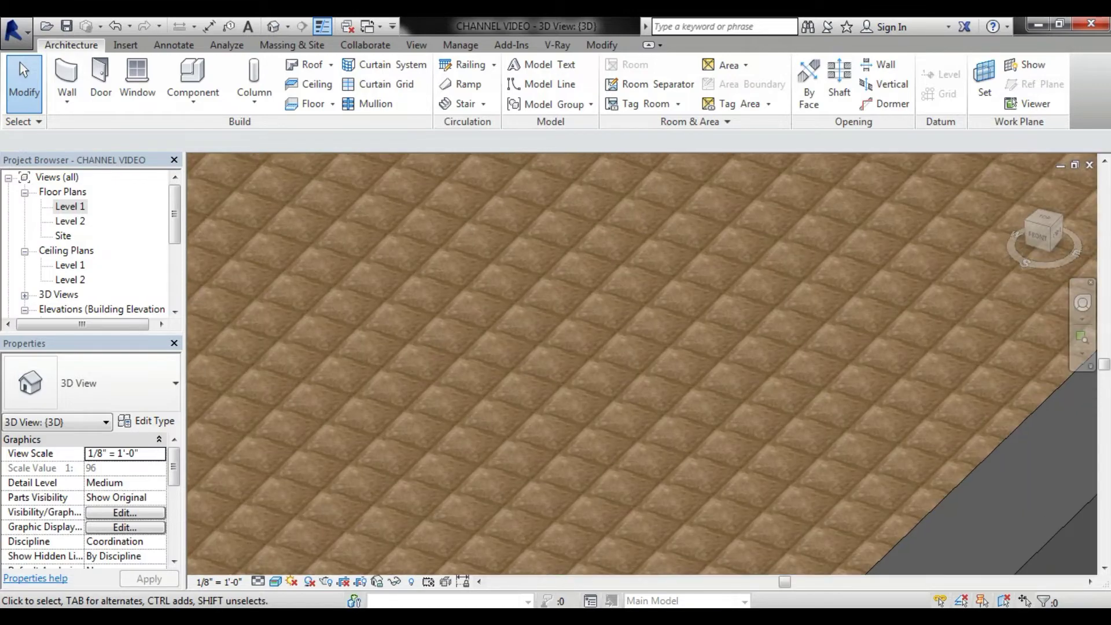
scroll(520, 289, "down", 2)
scroll(520, 289, "down", 2)
scroll(521, 290, "down", 2)
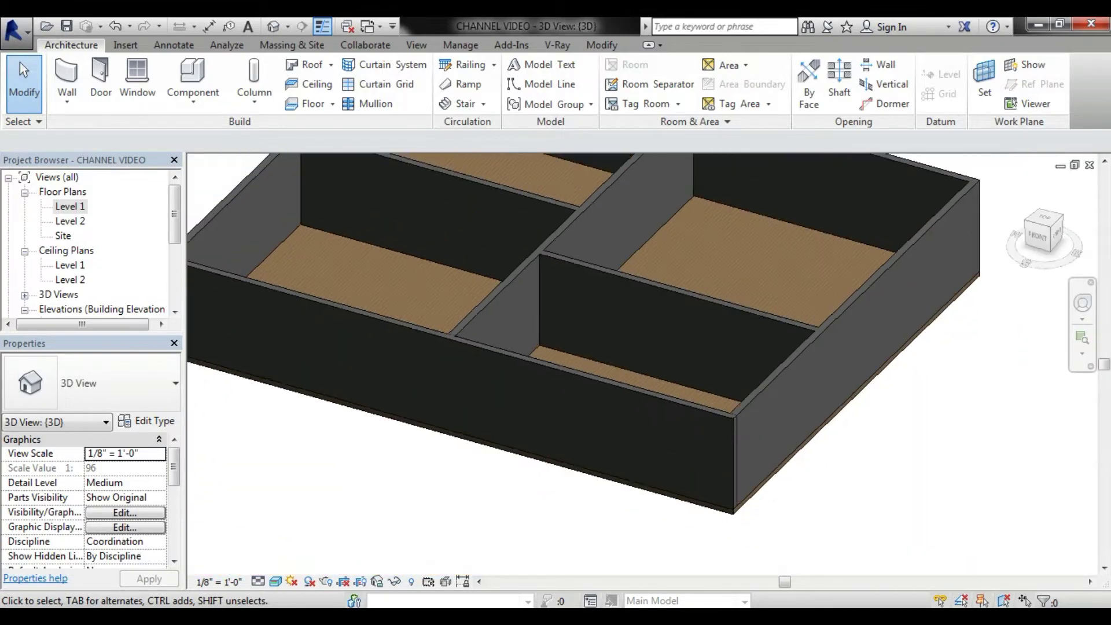
scroll(521, 289, "down", 1)
middle_click_drag(509, 289, 405, 278, "shift")
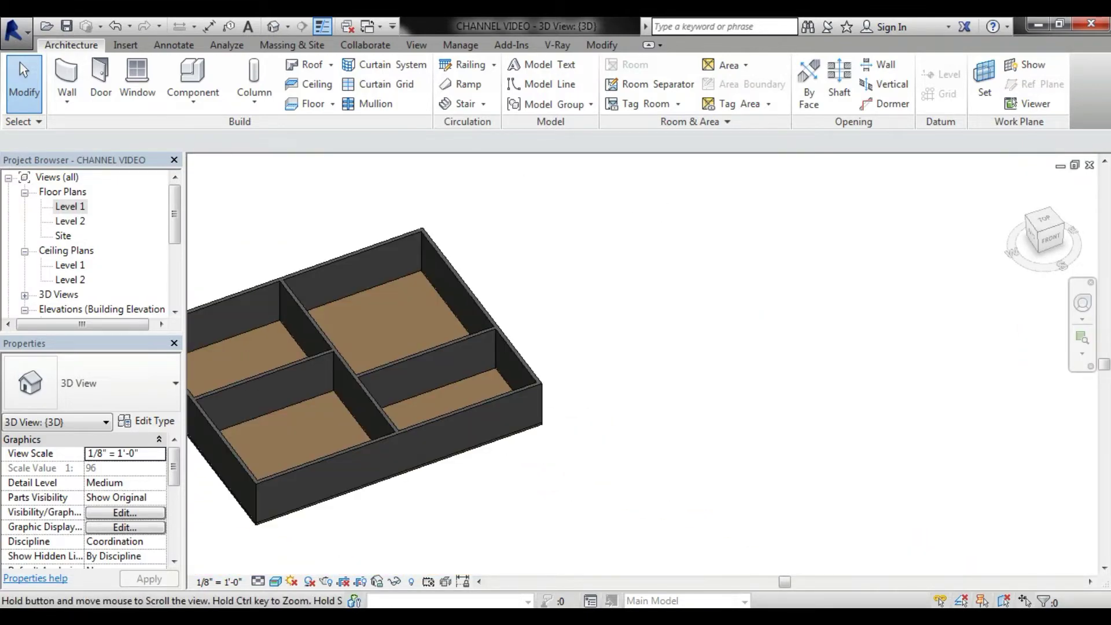
middle_click_drag(289, 289, 752, 405)
scroll(590, 451, "up", 2)
scroll(590, 451, "up", 3)
scroll(590, 452, "up", 2)
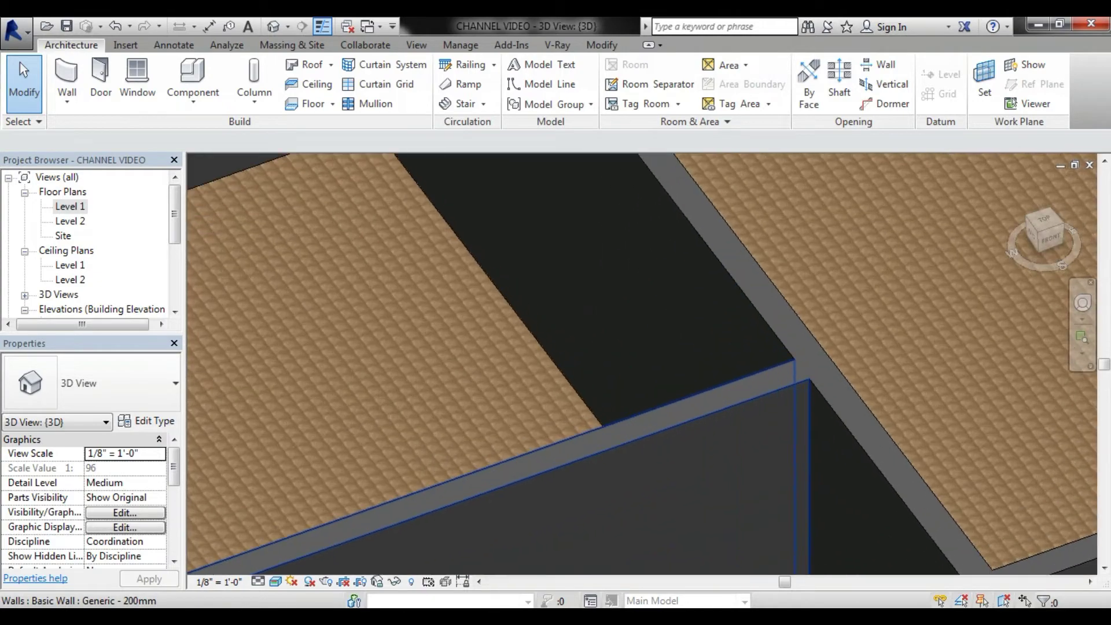
scroll(590, 452, "up", 1)
scroll(642, 364, "down", 3)
scroll(642, 364, "down", 2)
middle_click_drag(642, 365, 752, 324)
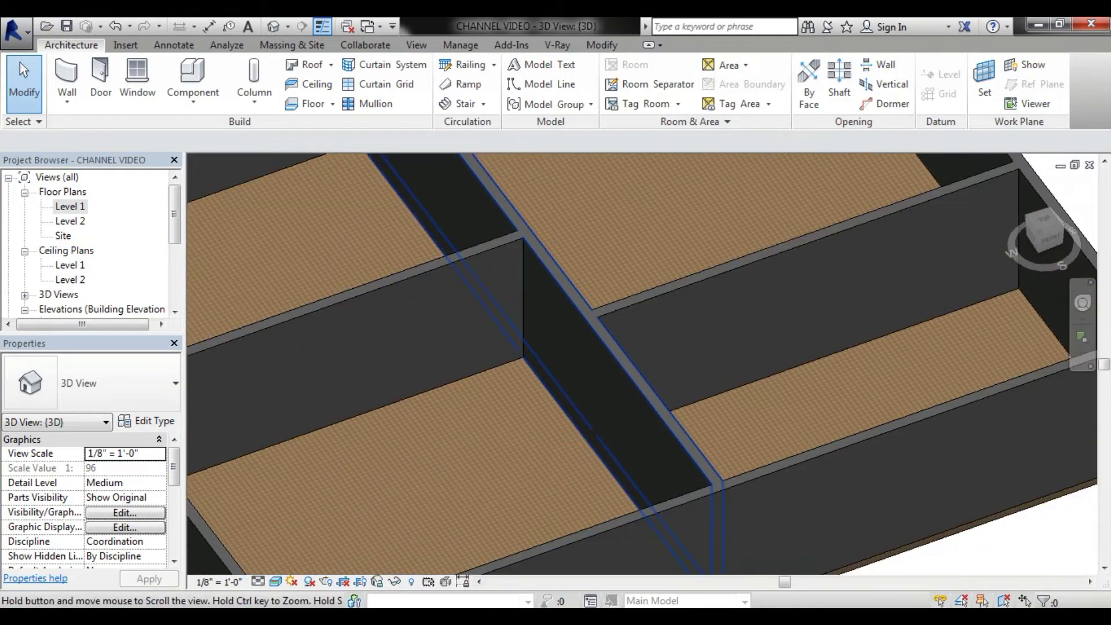
scroll(752, 324, "down", 2)
scroll(752, 324, "up", 4)
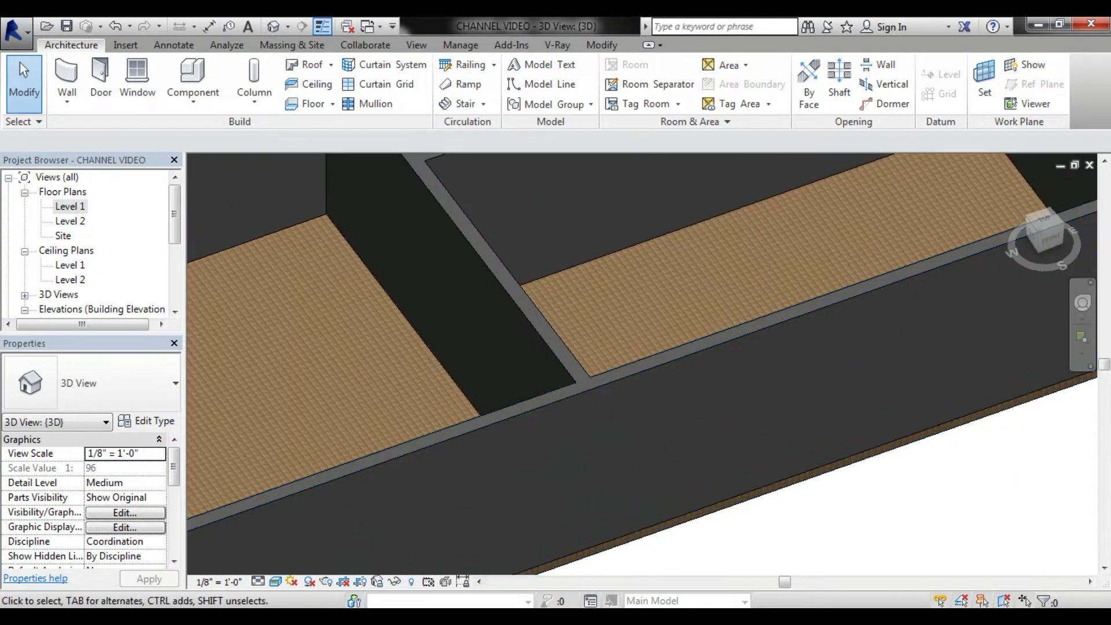
left_click(694, 278)
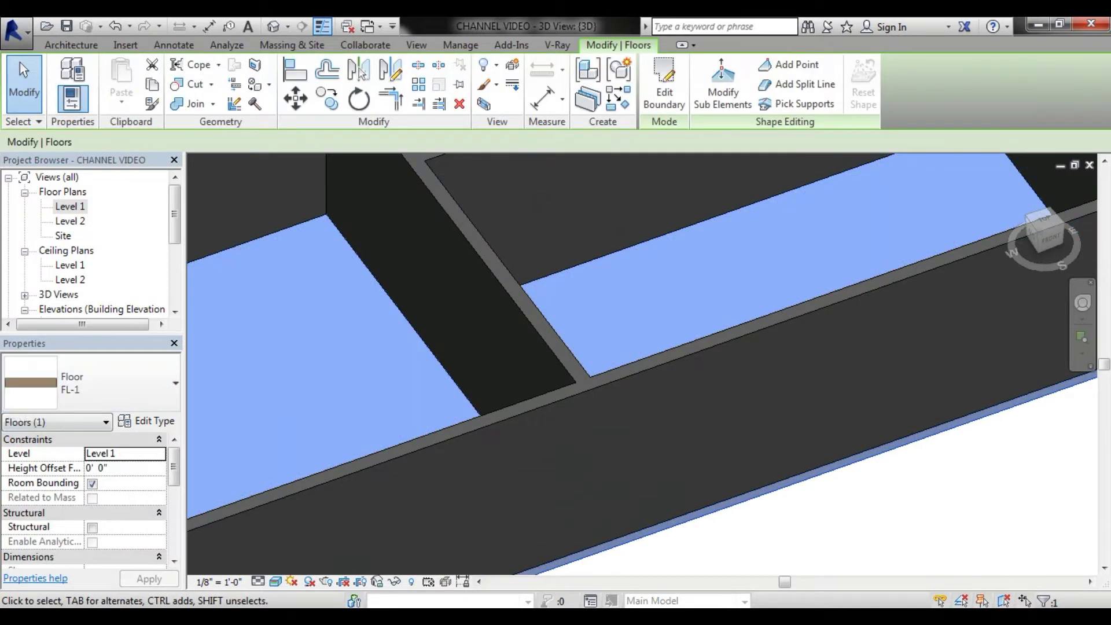
Open the appearance settings of the FL1 structure material from the floor type's layer structure.
left_click(148, 420)
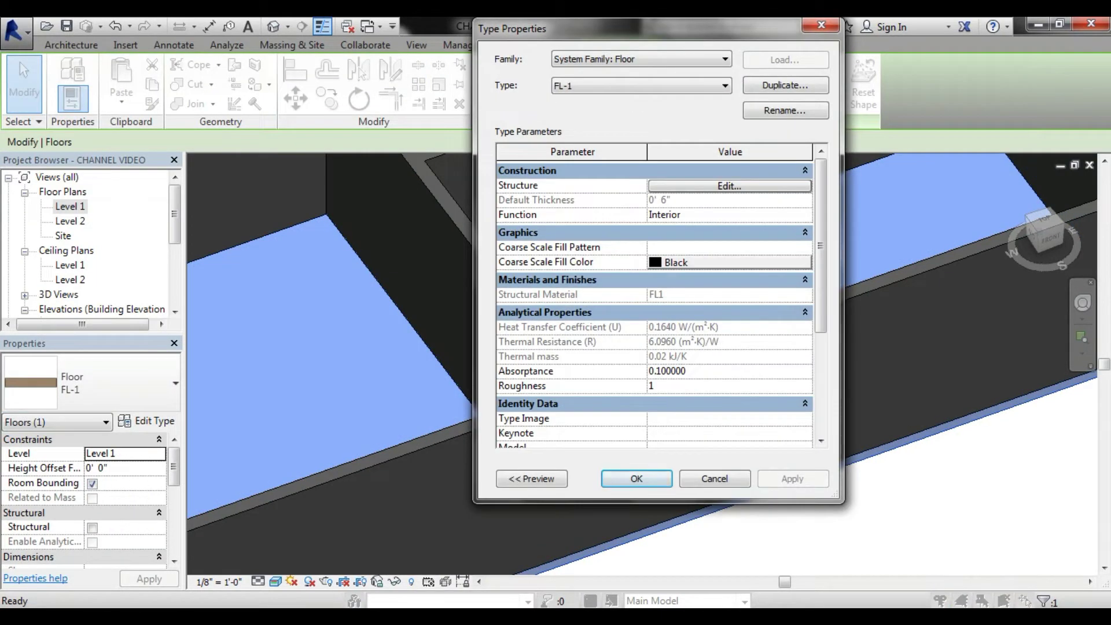
left_click(728, 186)
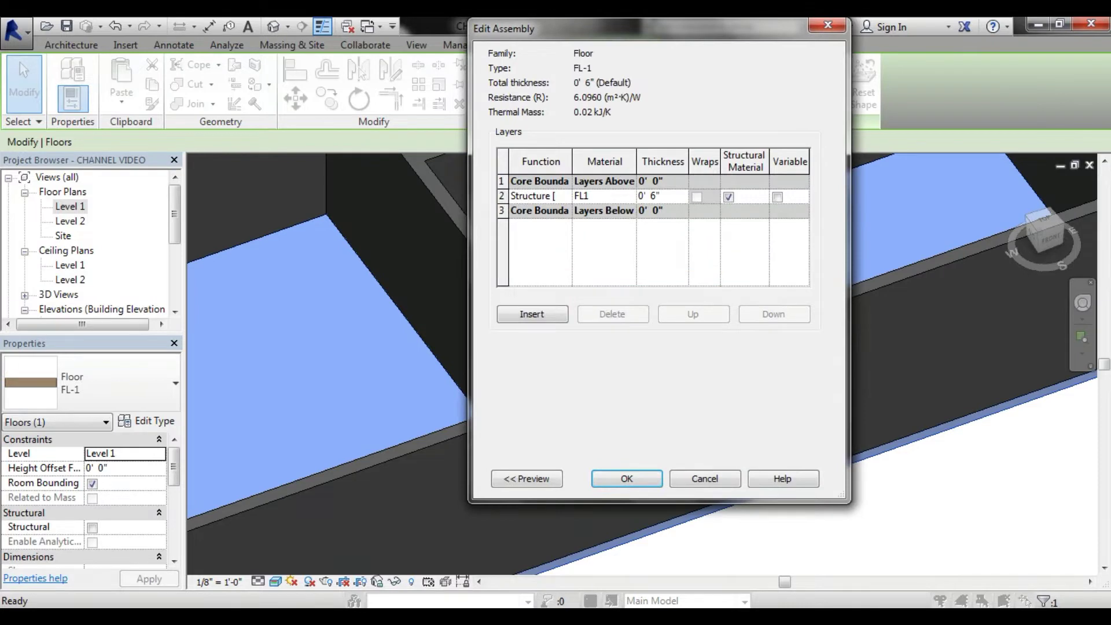
left_click(630, 196)
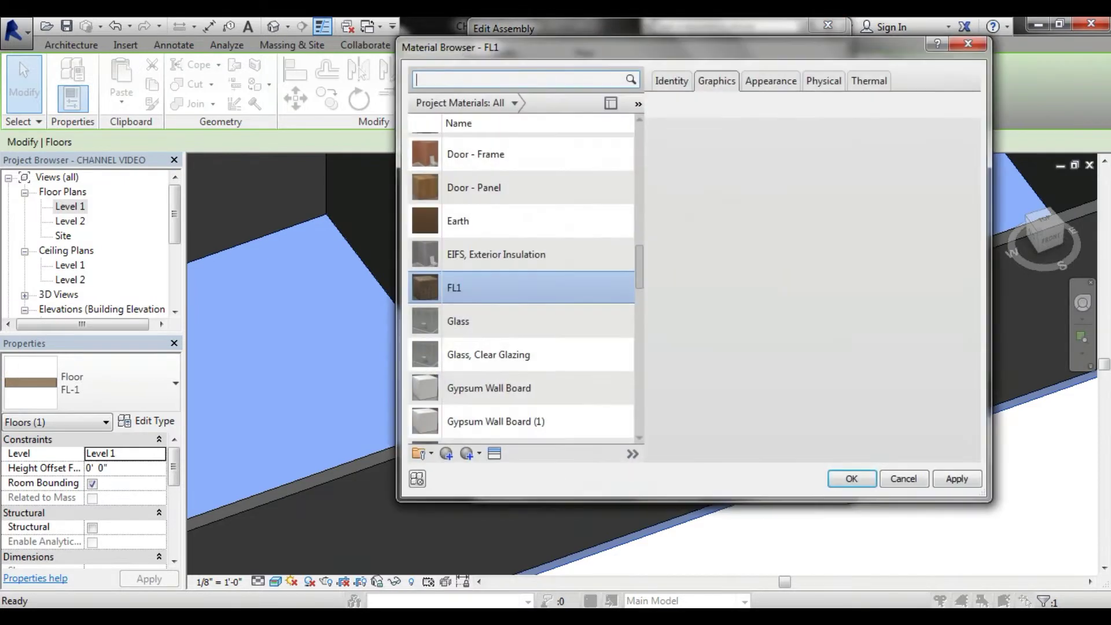
left_click(773, 80)
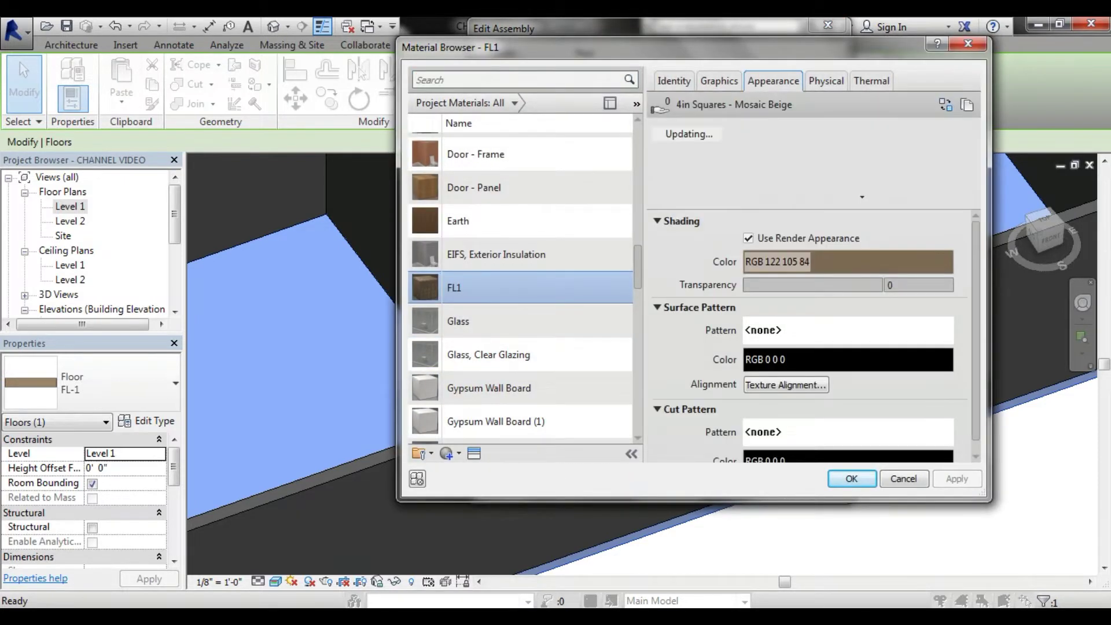
Set the FL1 mosaic tile texture sample width to 4'-0" and apply the material.
left_click(972, 277)
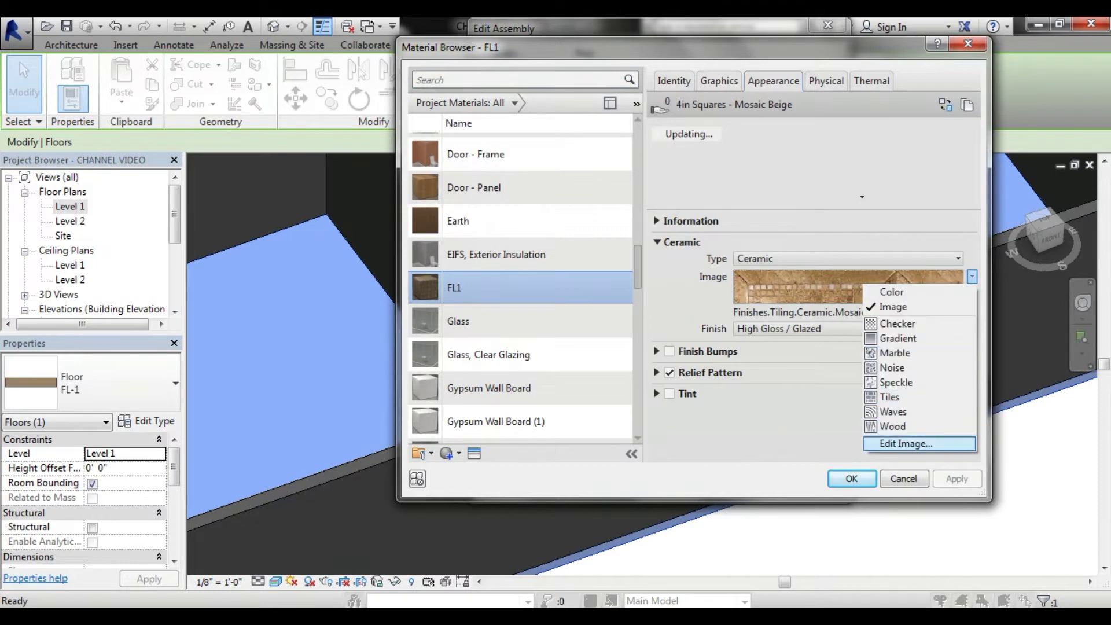
left_click(905, 443)
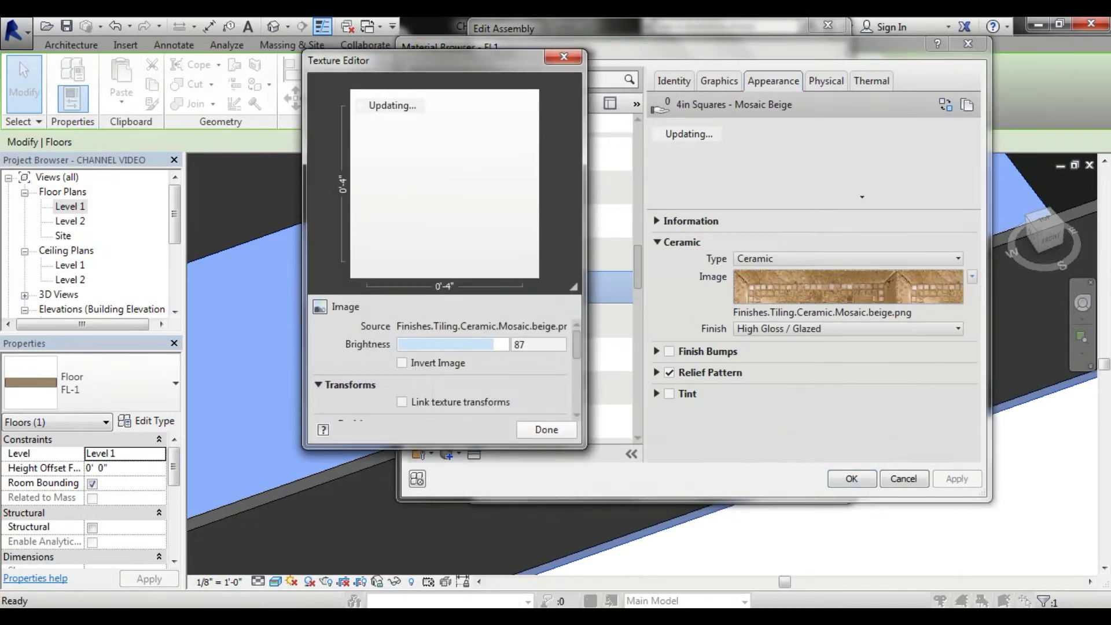
scroll(451, 376, "down", 3)
scroll(451, 376, "down", 3)
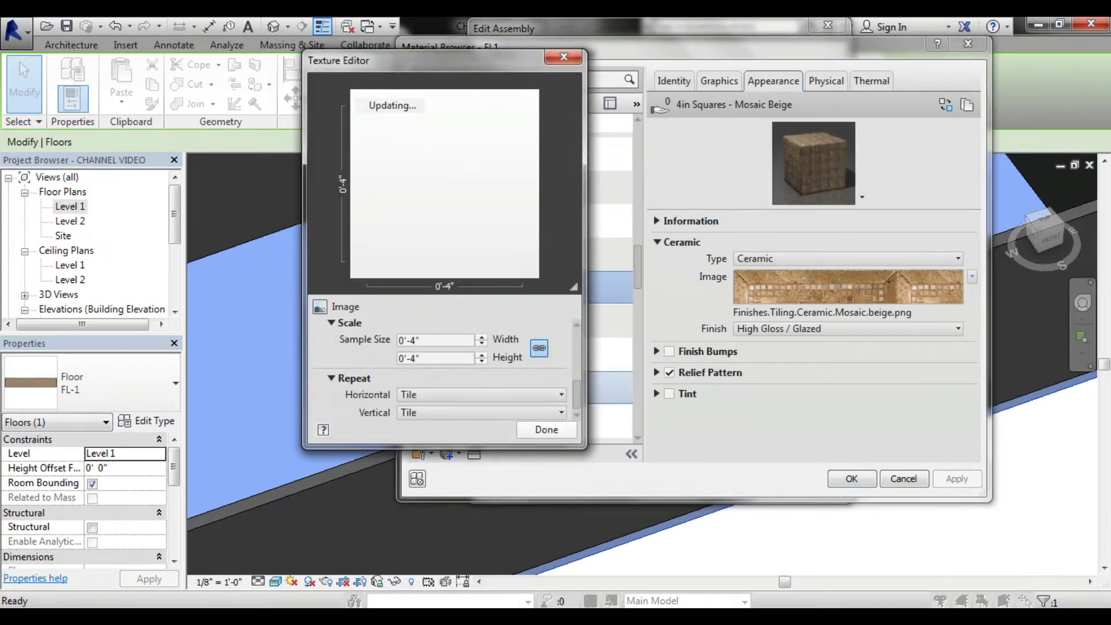
left_click(399, 340)
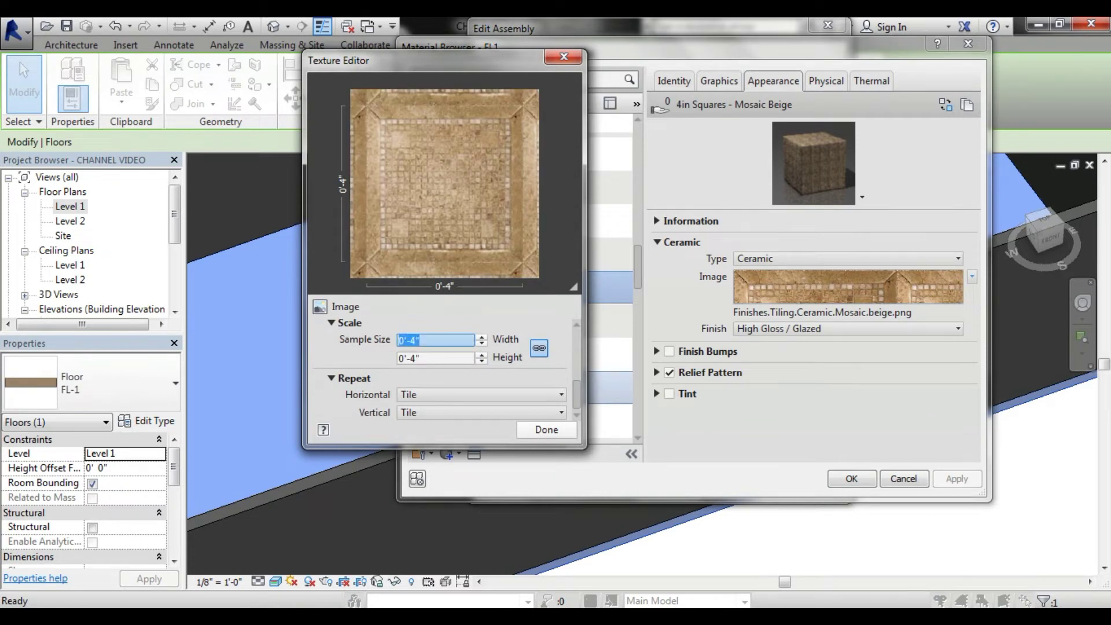
type("4")
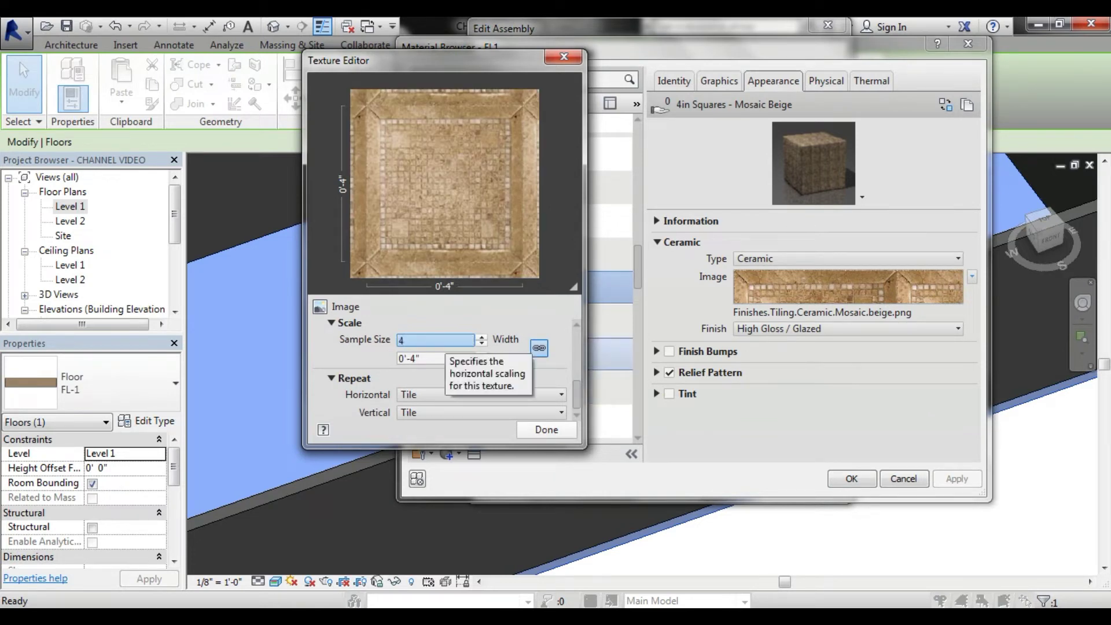
key("Tab")
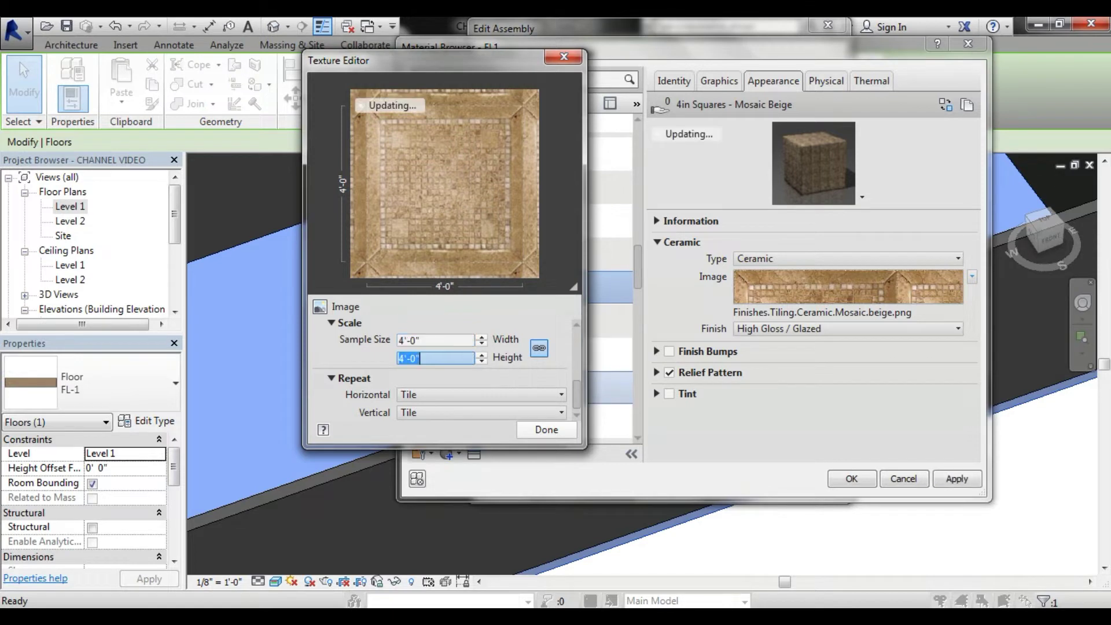
left_click(547, 429)
left_click(956, 478)
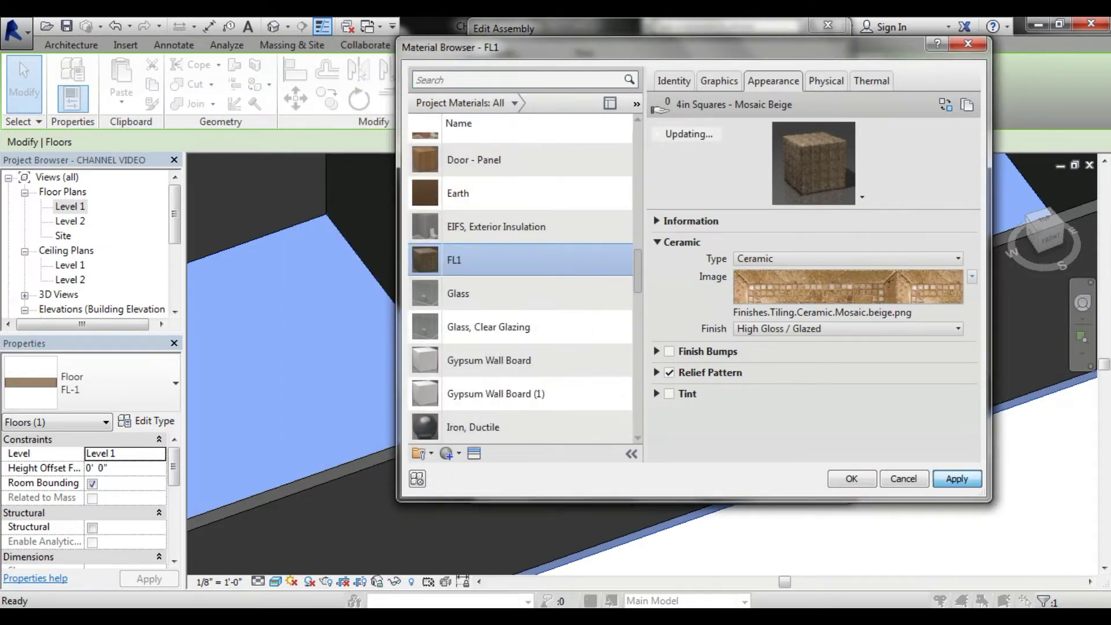
key("Return")
key("Return")
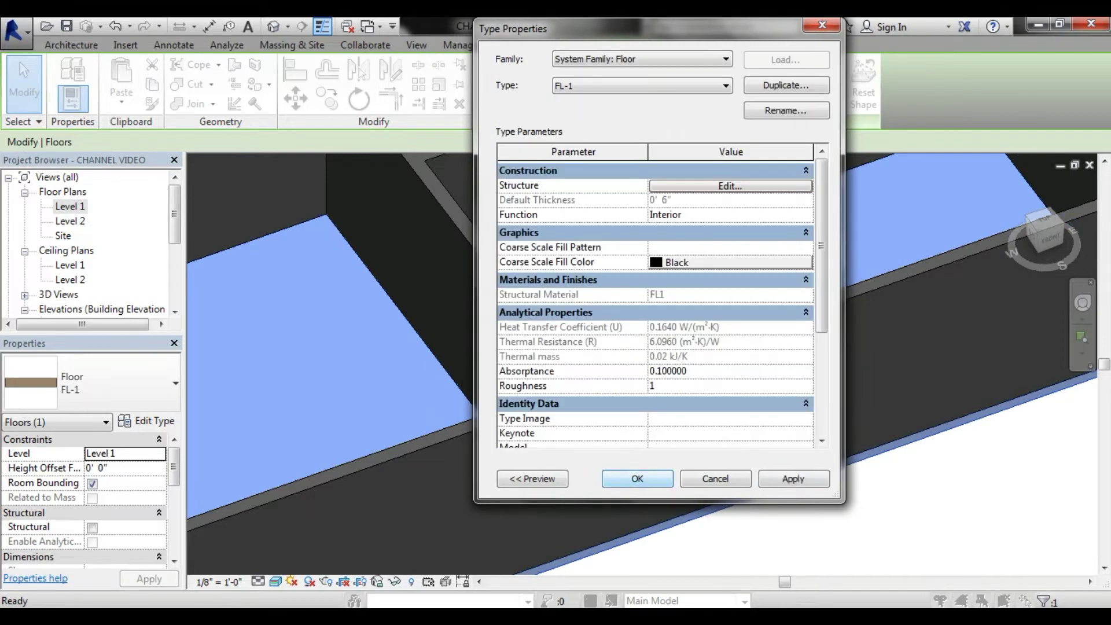
Confirm the FL-1 type changes, zoom out to inspect the enlarged tiles, and reselect a room floor.
left_click(636, 479)
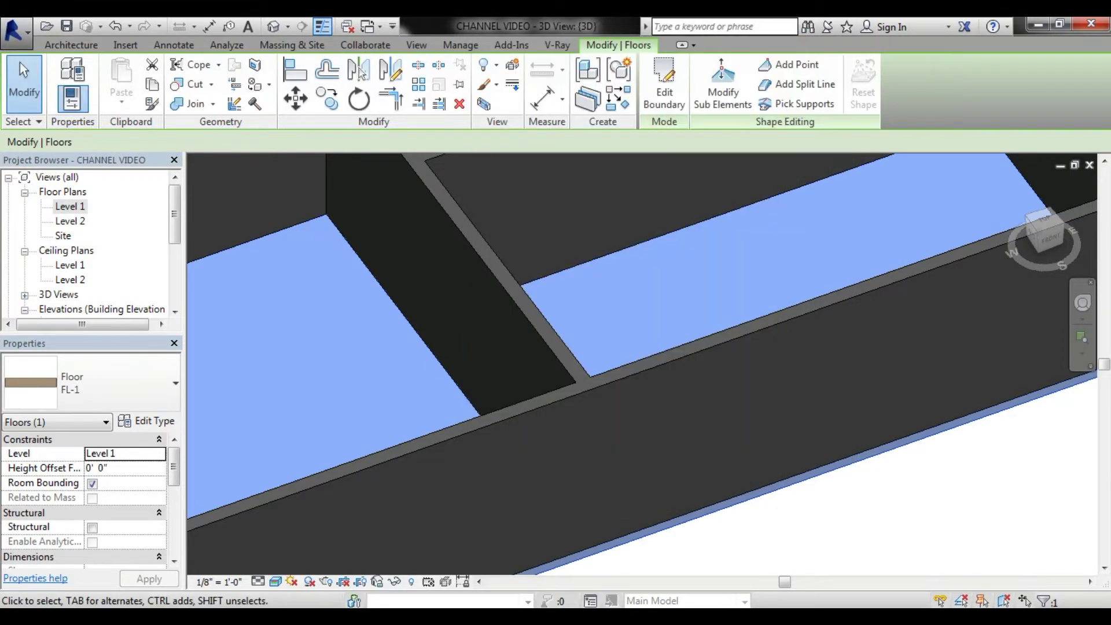
scroll(642, 365, "down", 2)
key("Escape")
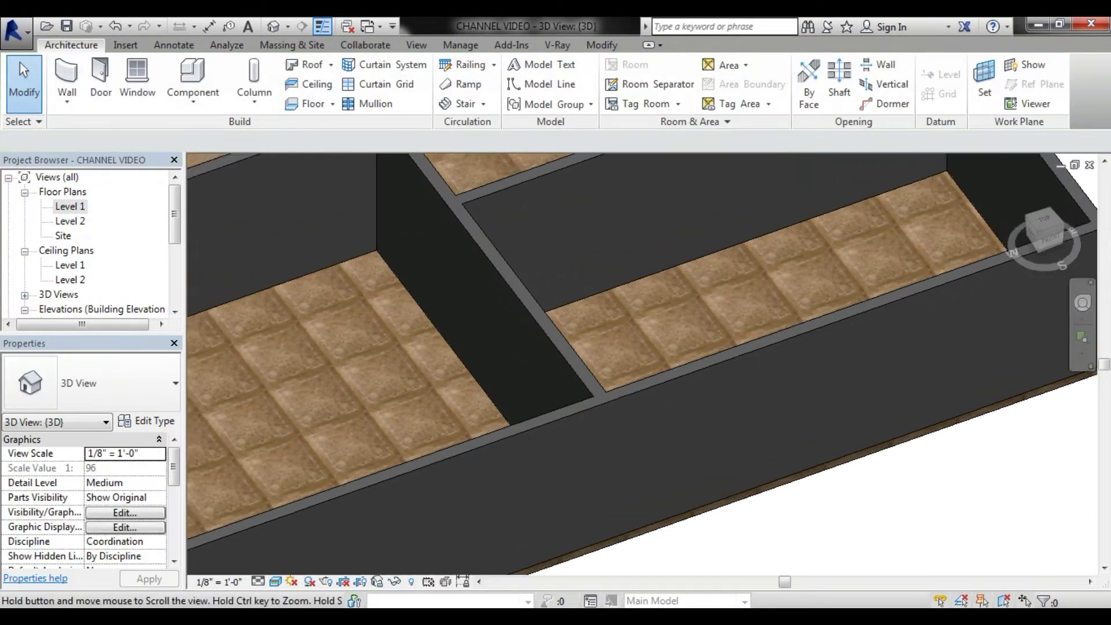
scroll(642, 364, "down", 2)
scroll(642, 365, "down", 2)
scroll(642, 364, "down", 1)
scroll(643, 364, "down", 1)
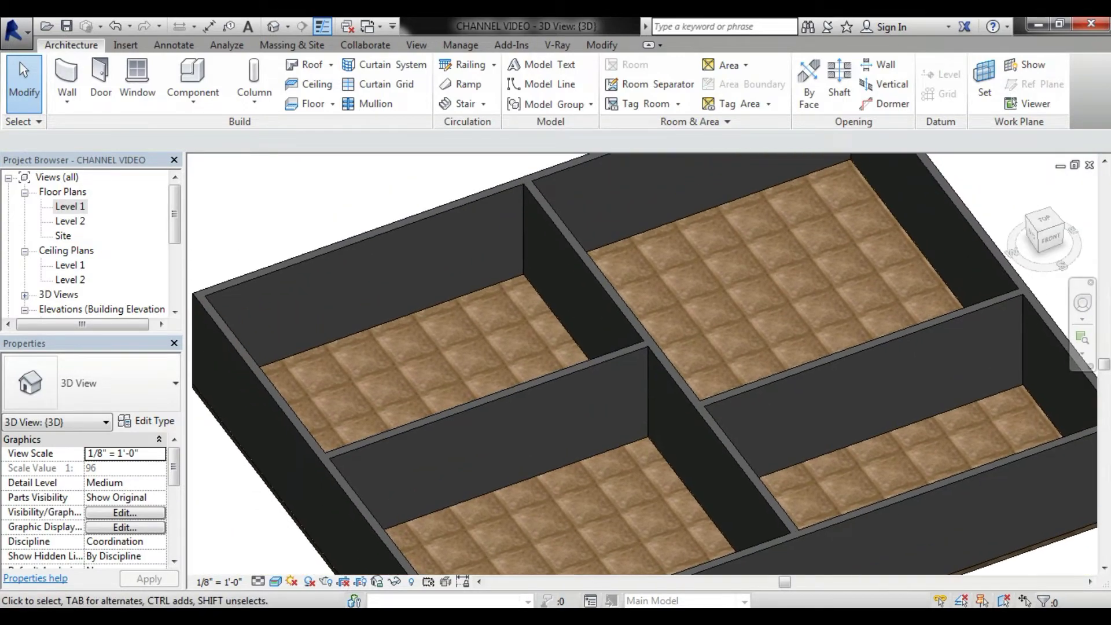
scroll(642, 364, "down", 2)
scroll(642, 364, "down", 1)
scroll(625, 434, "up", 2)
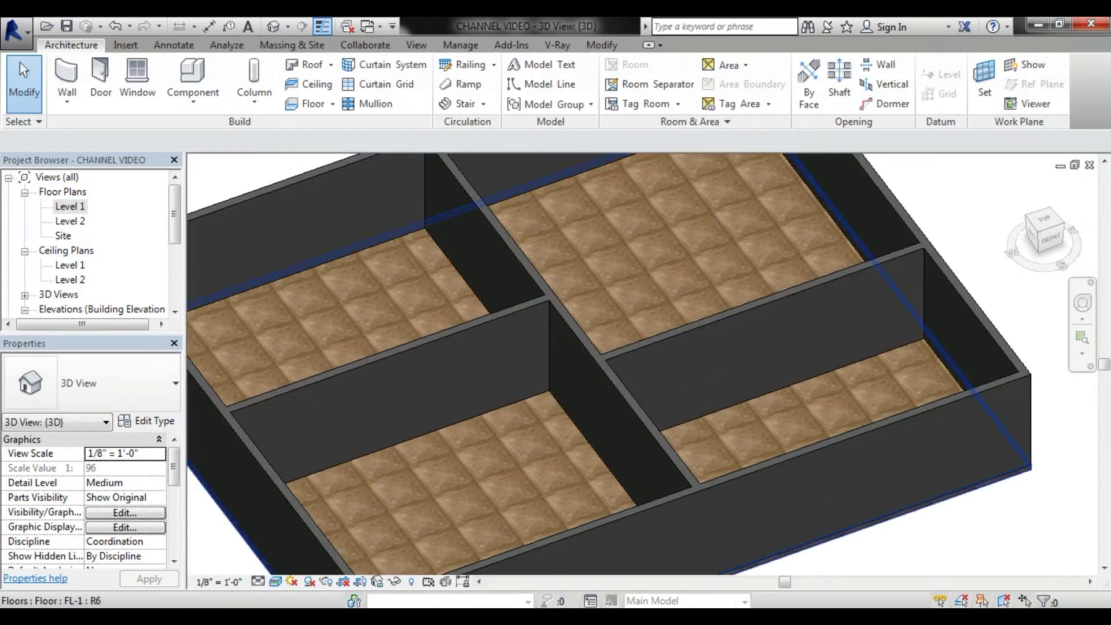
left_click(578, 439)
Reopen the FL1 structure material's appearance settings from the FL-1 layer structure.
left_click(146, 421)
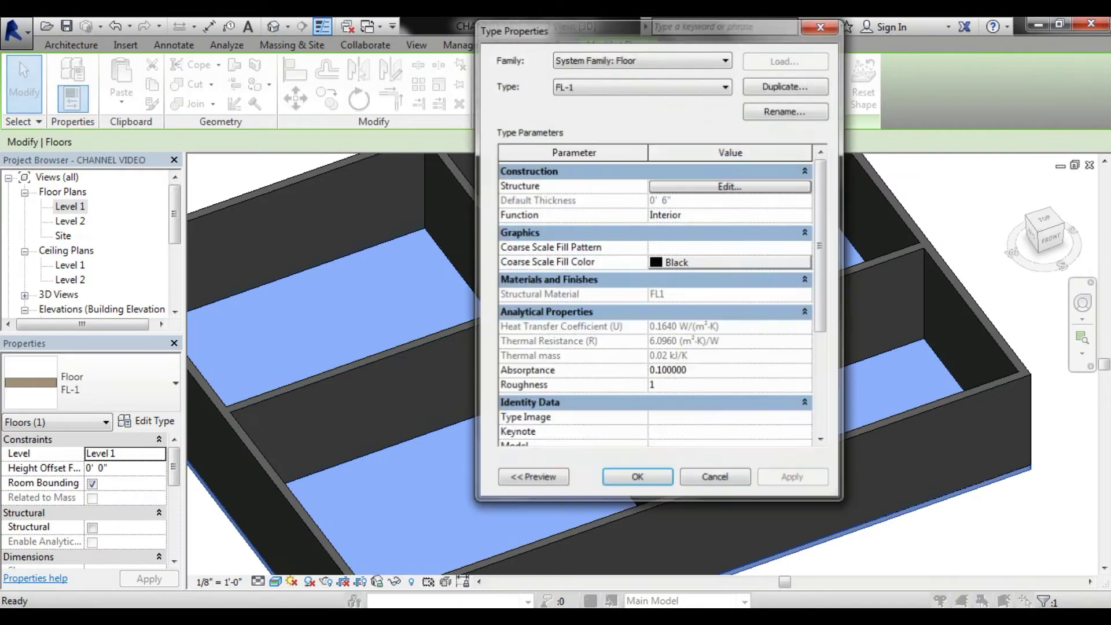
left_click(730, 186)
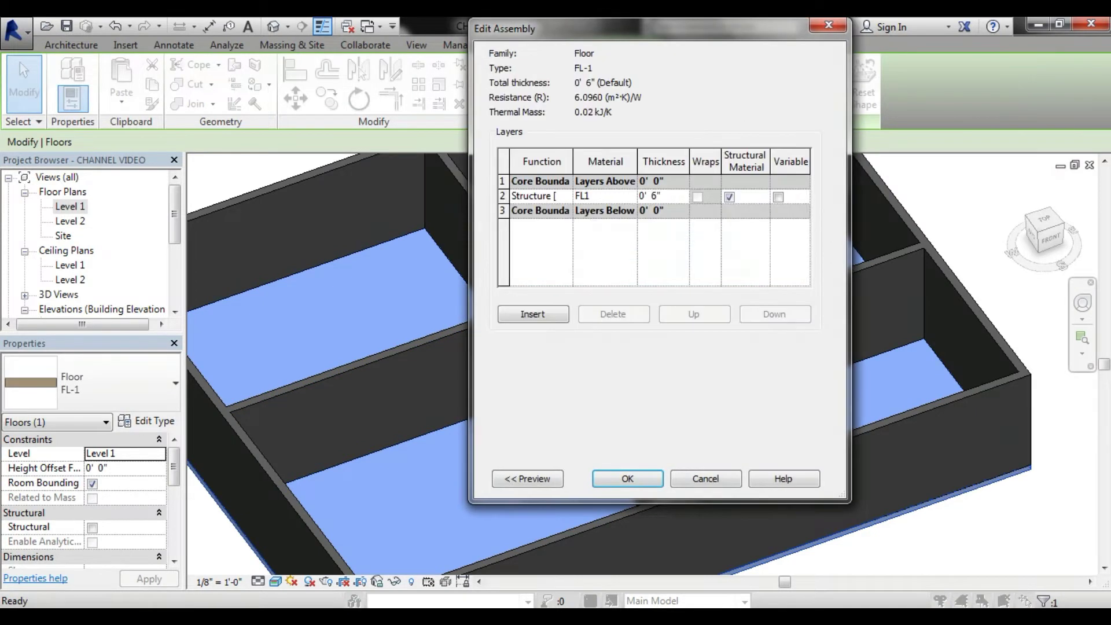
left_click(630, 195)
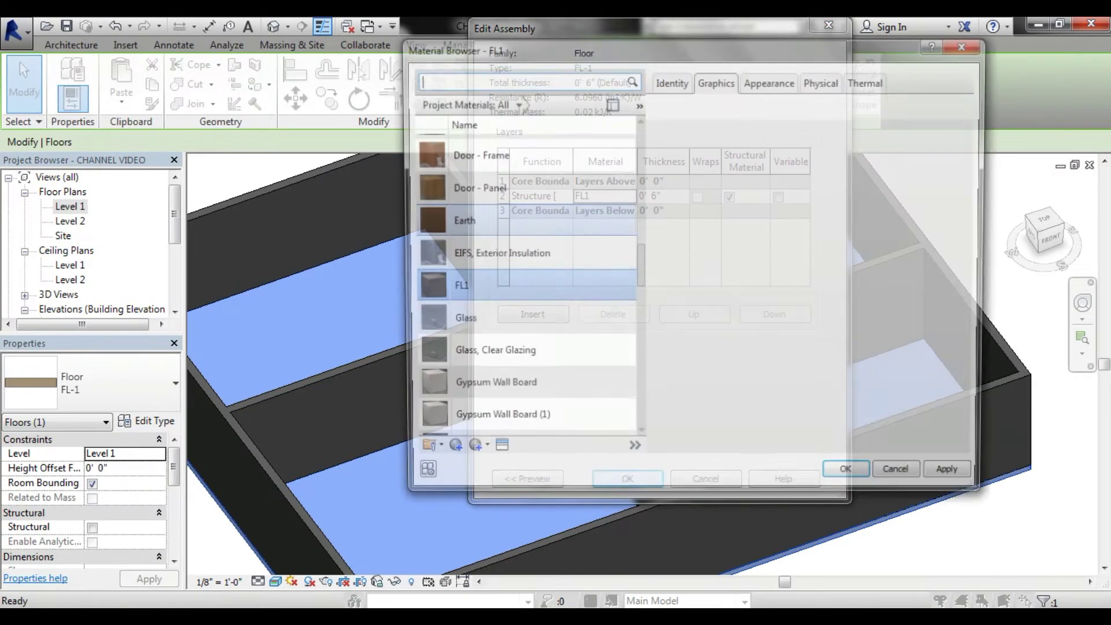
left_click(773, 80)
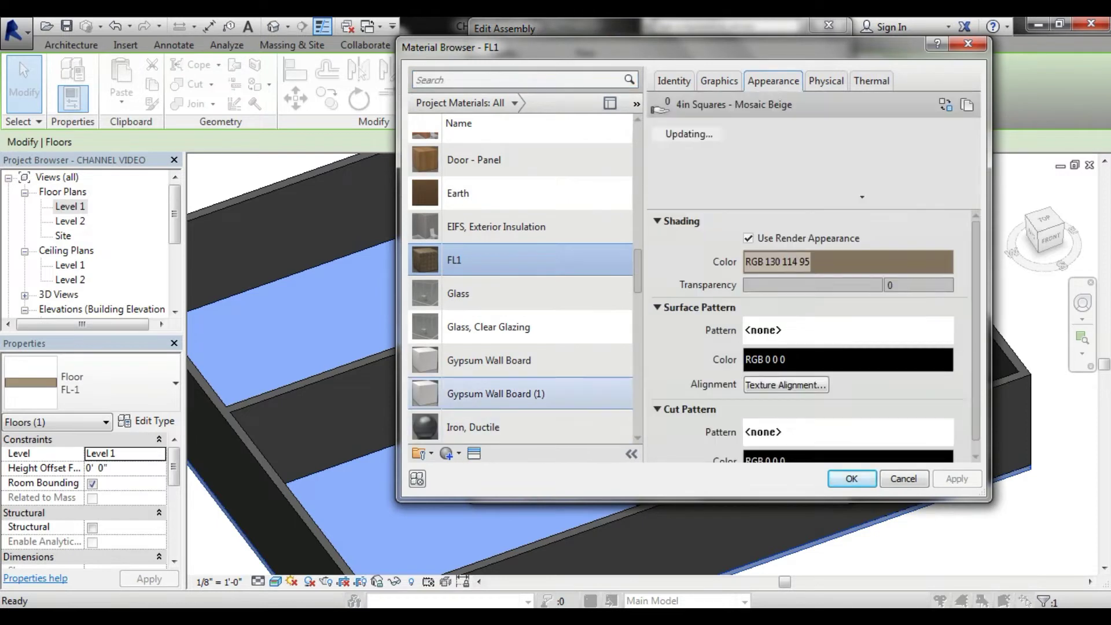
Reset the FL1 tile texture sample width to 1' and confirm the floor structure.
left_click(971, 277)
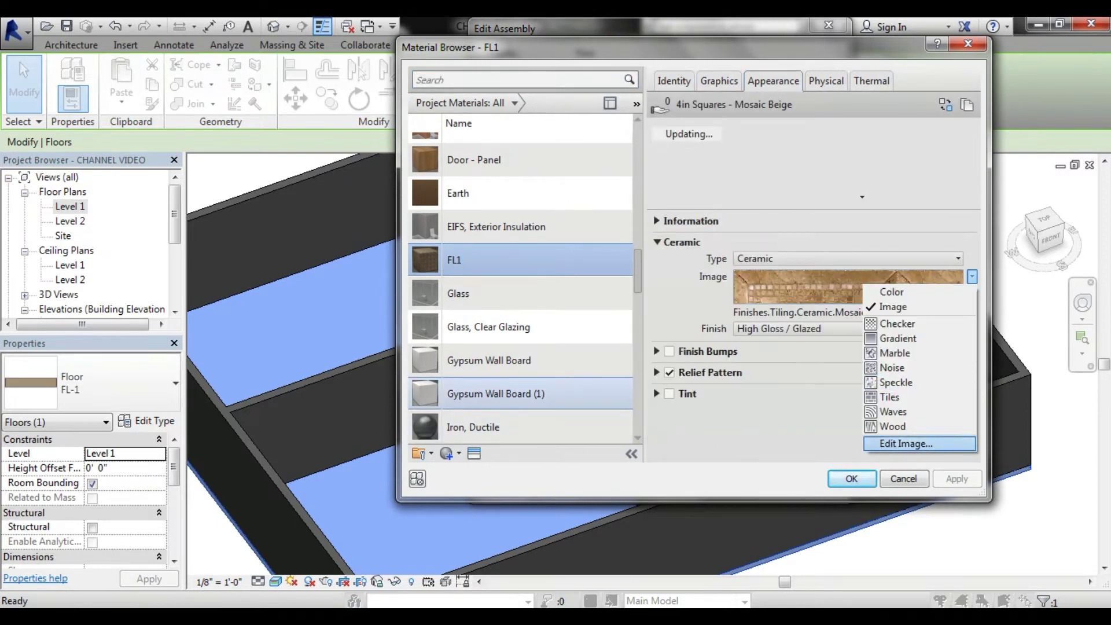
left_click(905, 443)
scroll(447, 368, "down", 3)
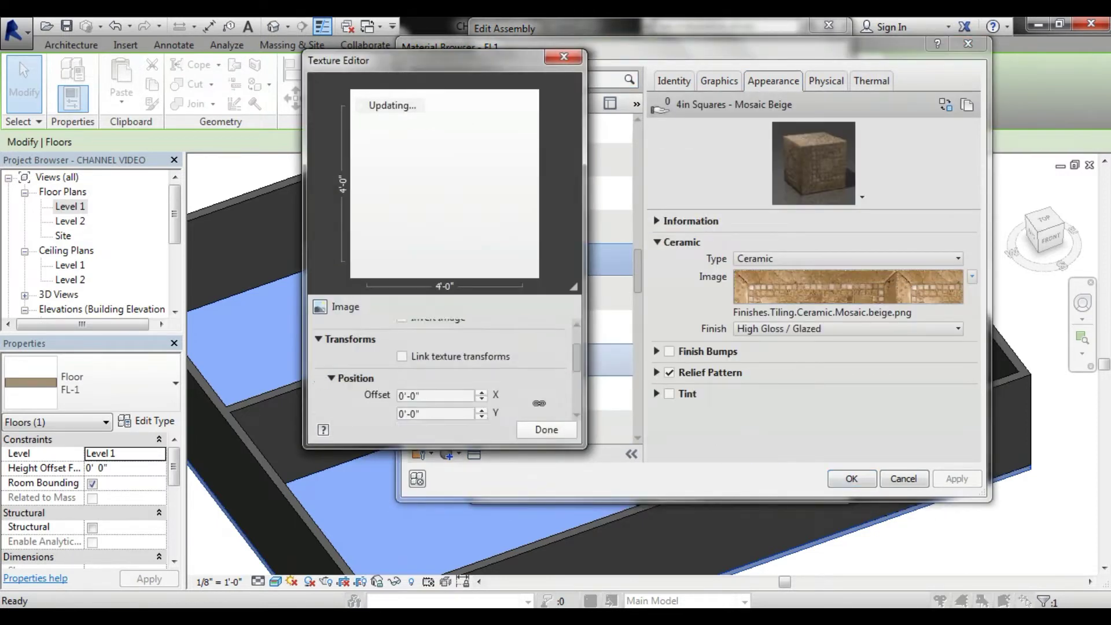
scroll(448, 368, "down", 2)
key("shift+Tab")
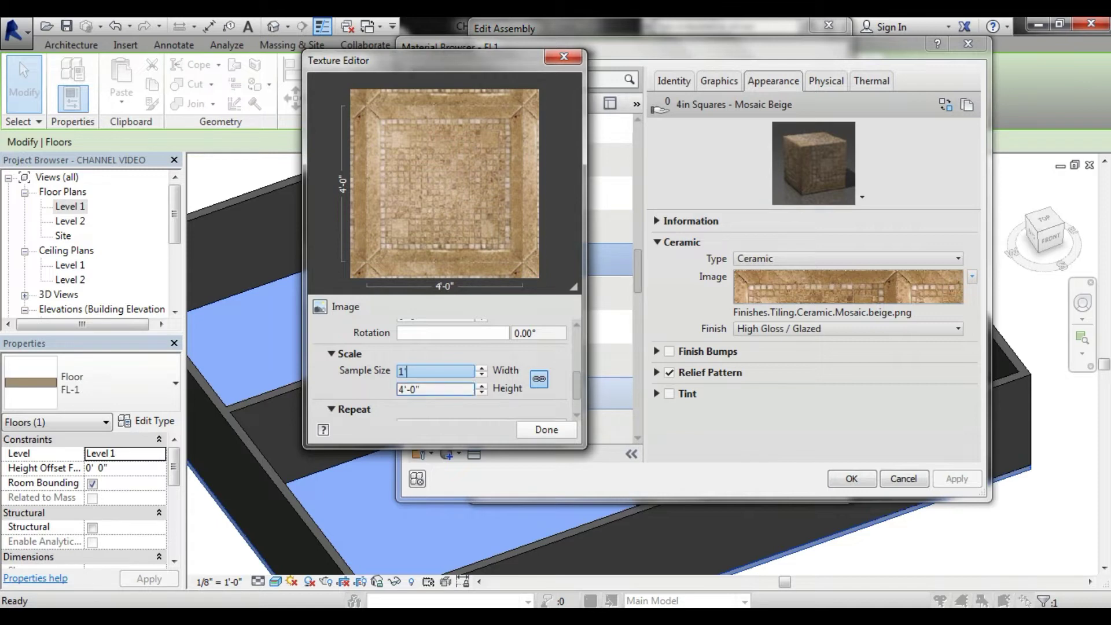
key("Tab")
key("Return")
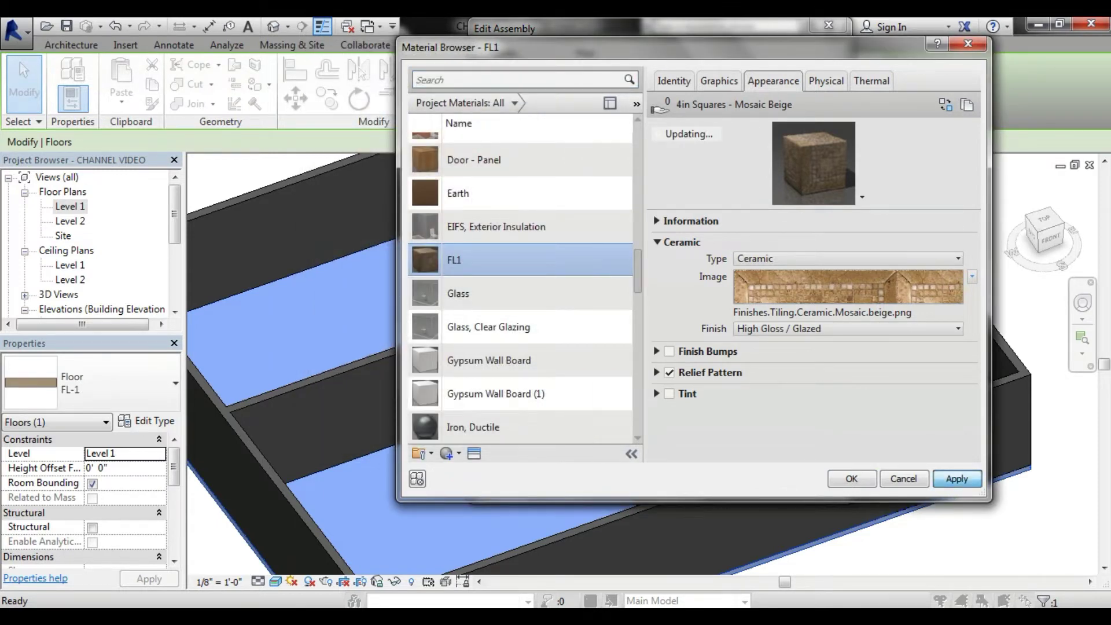
key("Return")
key("Return")
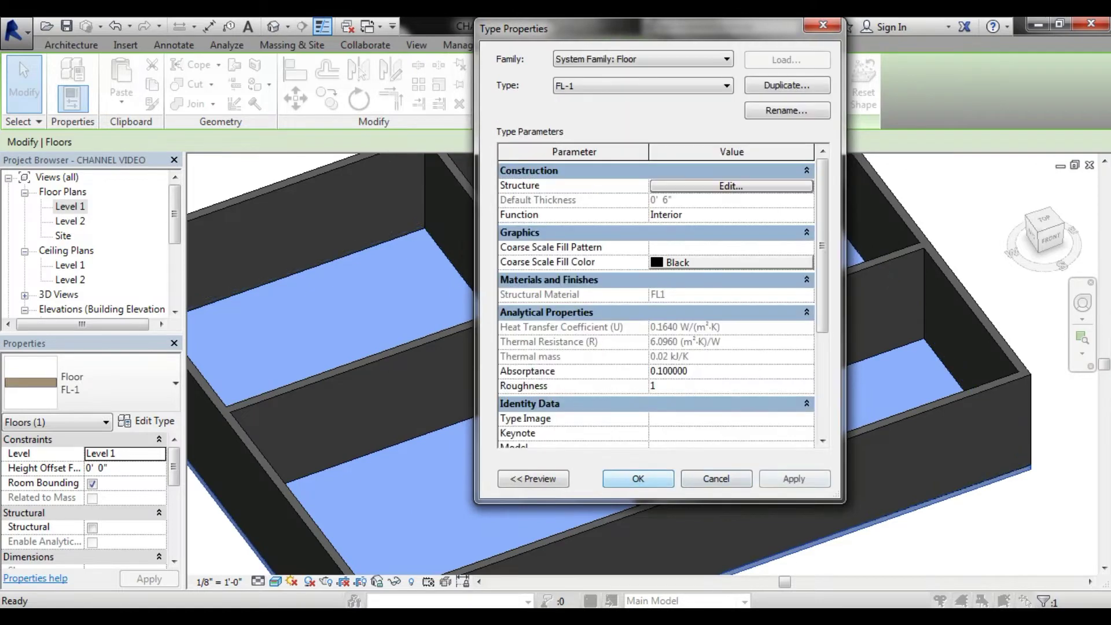
key("Return")
key("Escape")
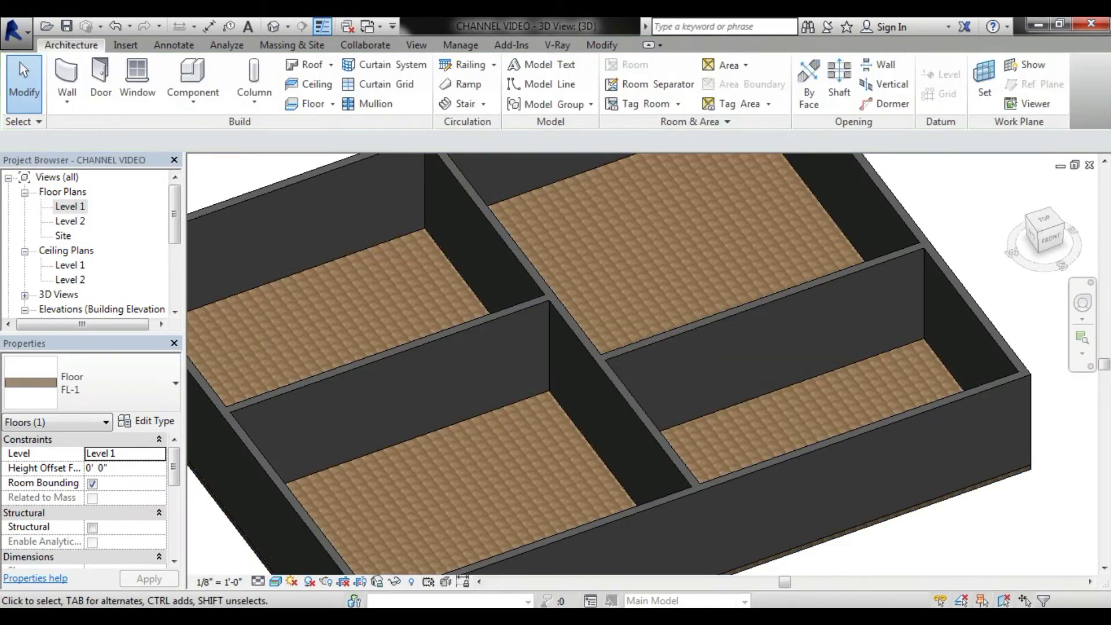
scroll(642, 364, "up", 3)
scroll(642, 364, "up", 3)
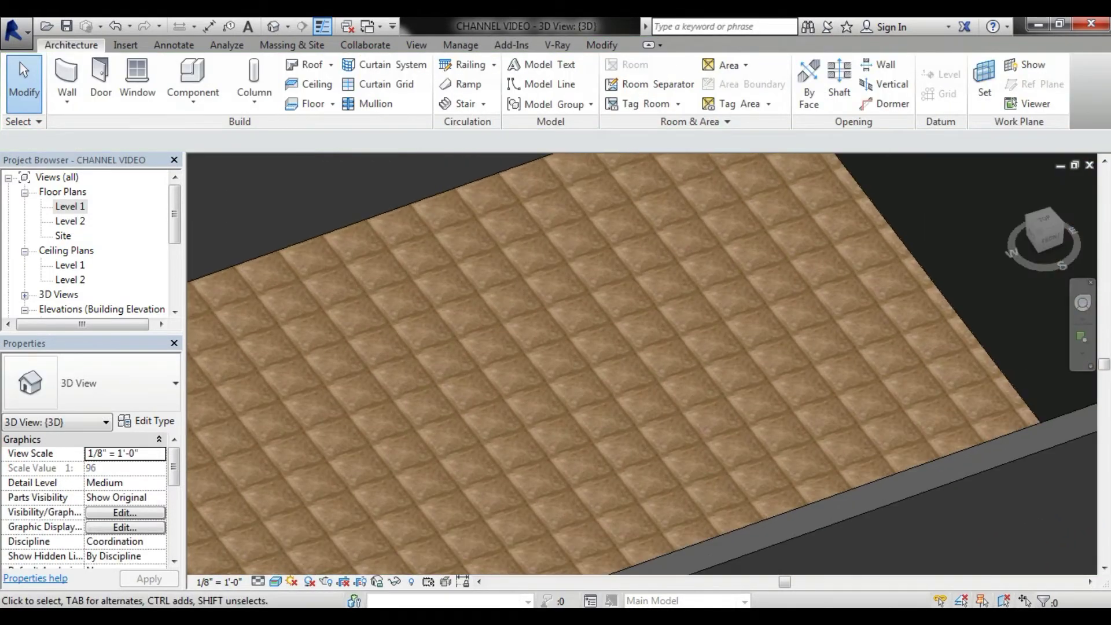
scroll(642, 365, "down", 3)
scroll(642, 365, "down", 3)
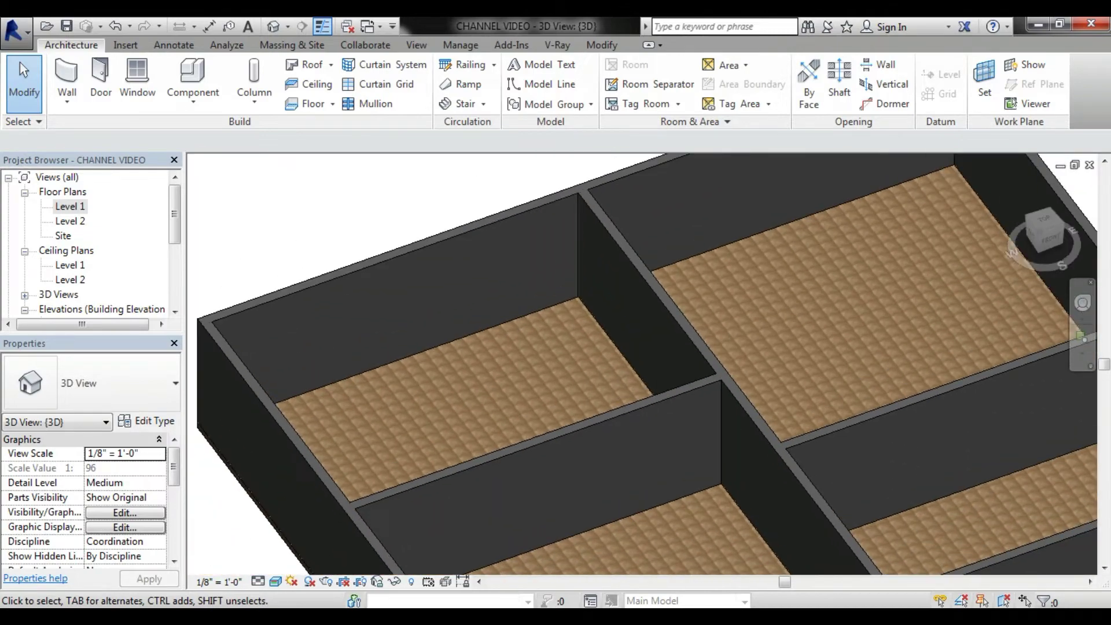
mouse_move(642, 364)
middle_mouse_down("shift")
mouse_move(584, 347)
mouse_move(636, 381)
middle_mouse_up("shift")
scroll(781, 364, "down", 5)
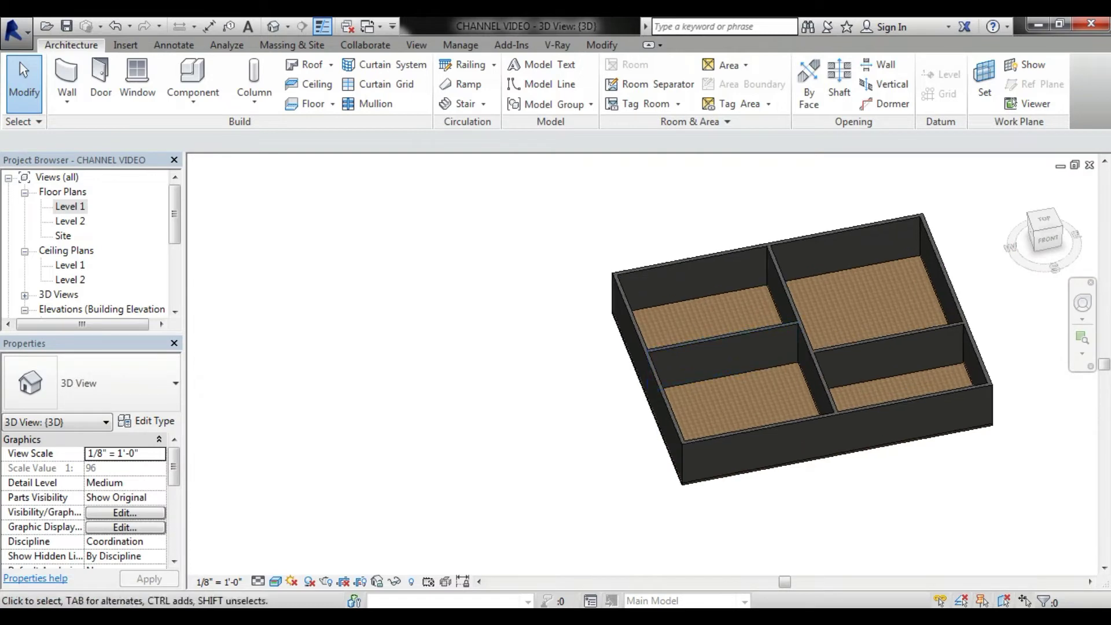
middle_click_drag(781, 364, 746, 370, "shift")
mouse_move(694, 290)
middle_mouse_down("shift")
mouse_move(671, 266)
mouse_move(636, 260)
middle_mouse_up("shift")
middle_click_drag(578, 463, 497, 349, "shift")
scroll(549, 462, "up", 3)
scroll(520, 312, "up", 2)
scroll(521, 312, "up", 3)
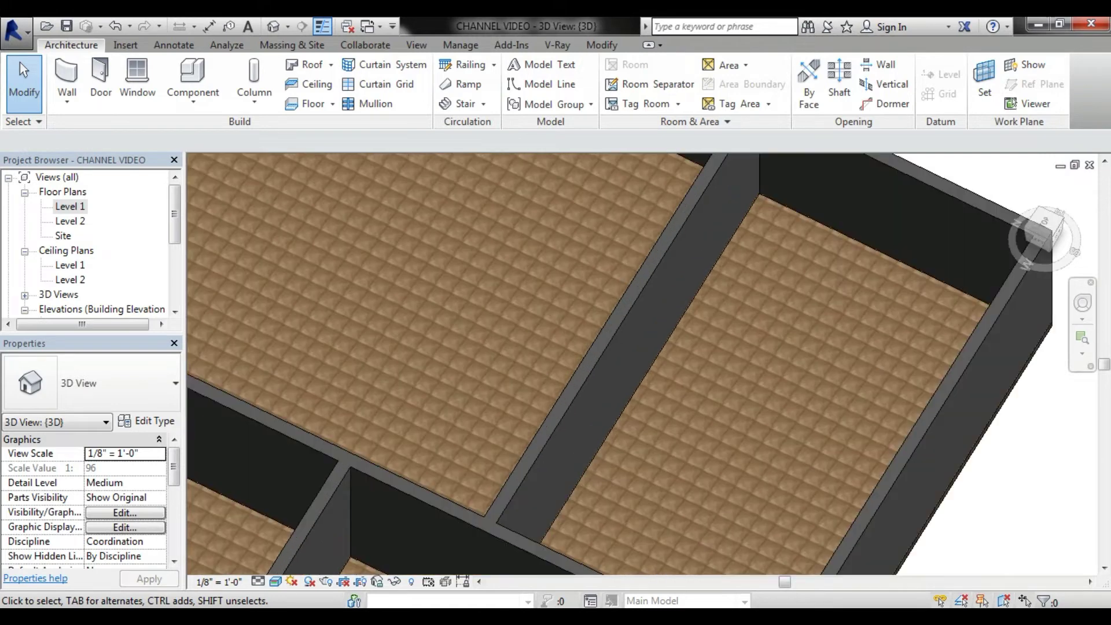
double_click(70, 206)
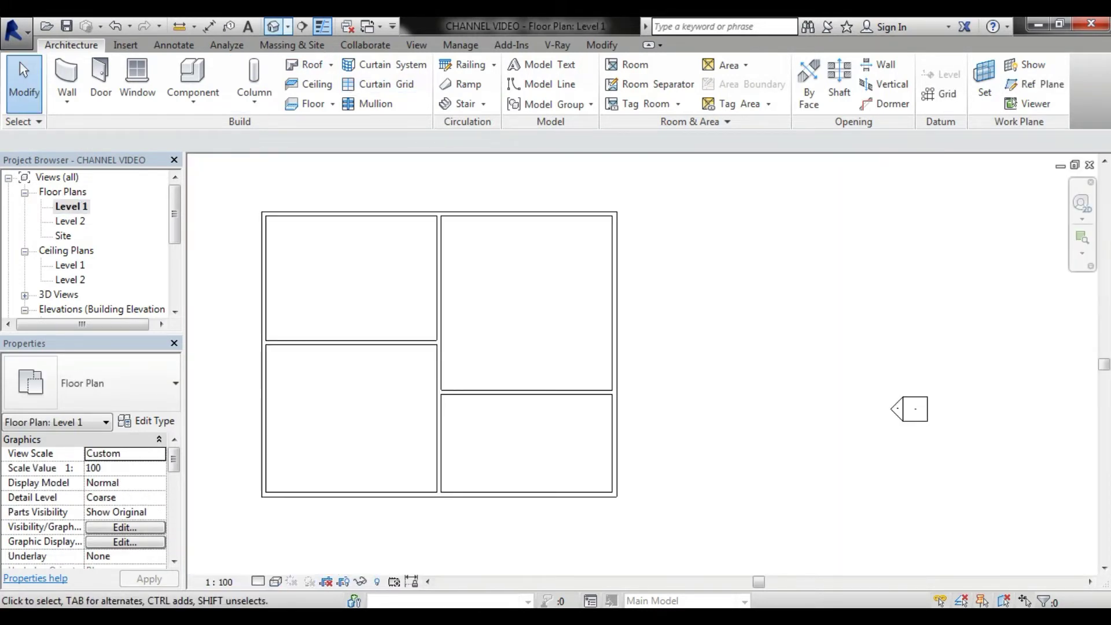
left_click(273, 26)
scroll(642, 364, "down", 4)
scroll(642, 365, "down", 1)
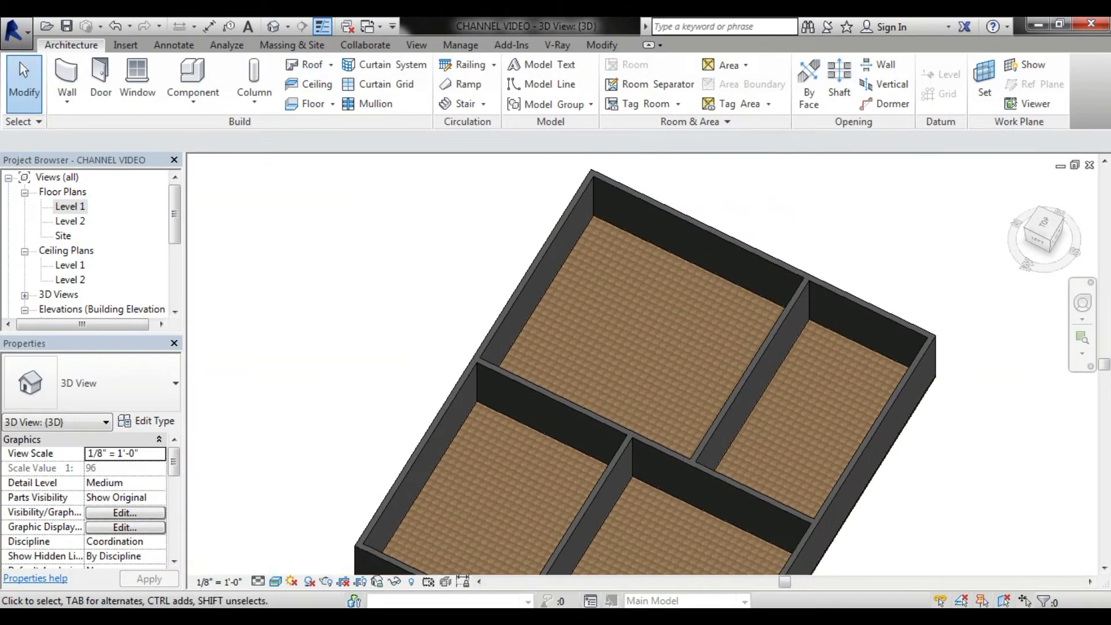
middle_click_drag(642, 364, 712, 341, "shift")
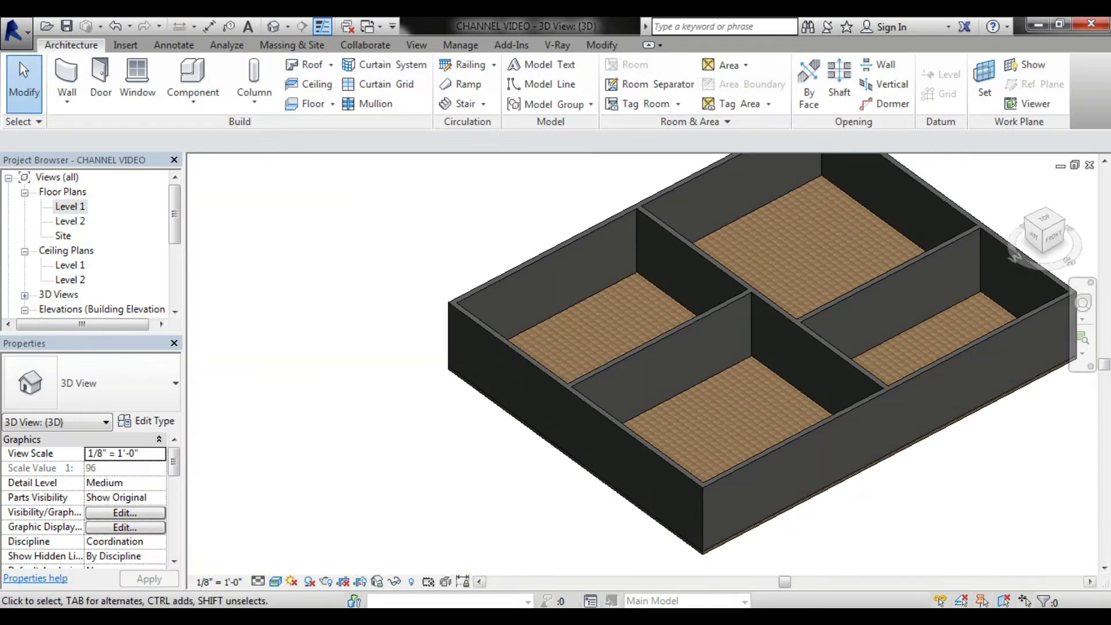
Delete the room floors and open the Level 1 floor plan.
left_click(578, 459)
key("Delete")
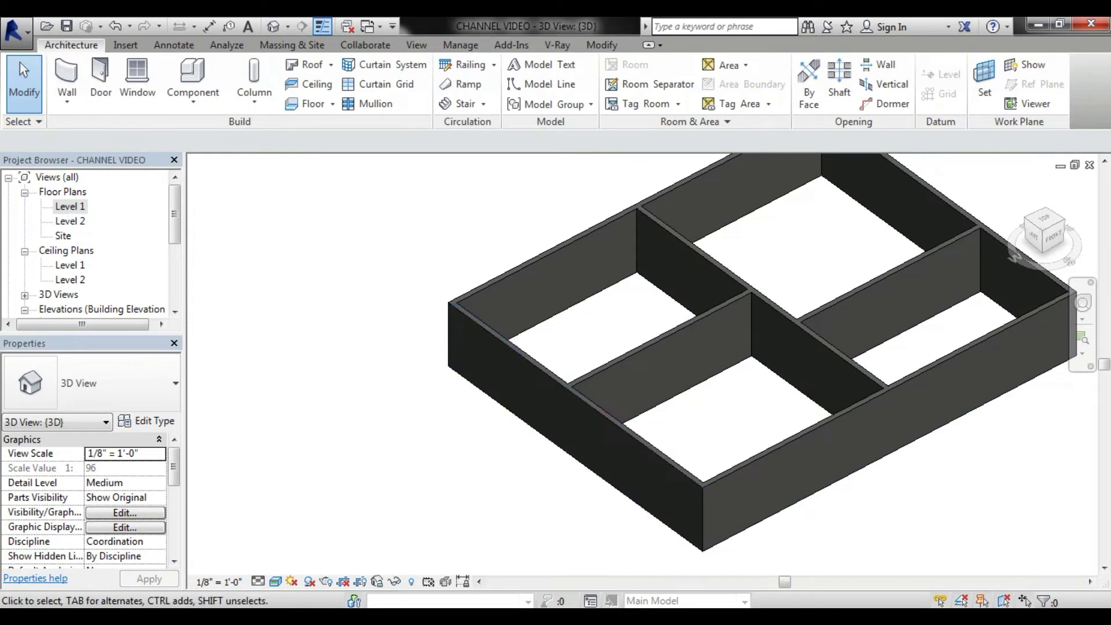
double_click(70, 206)
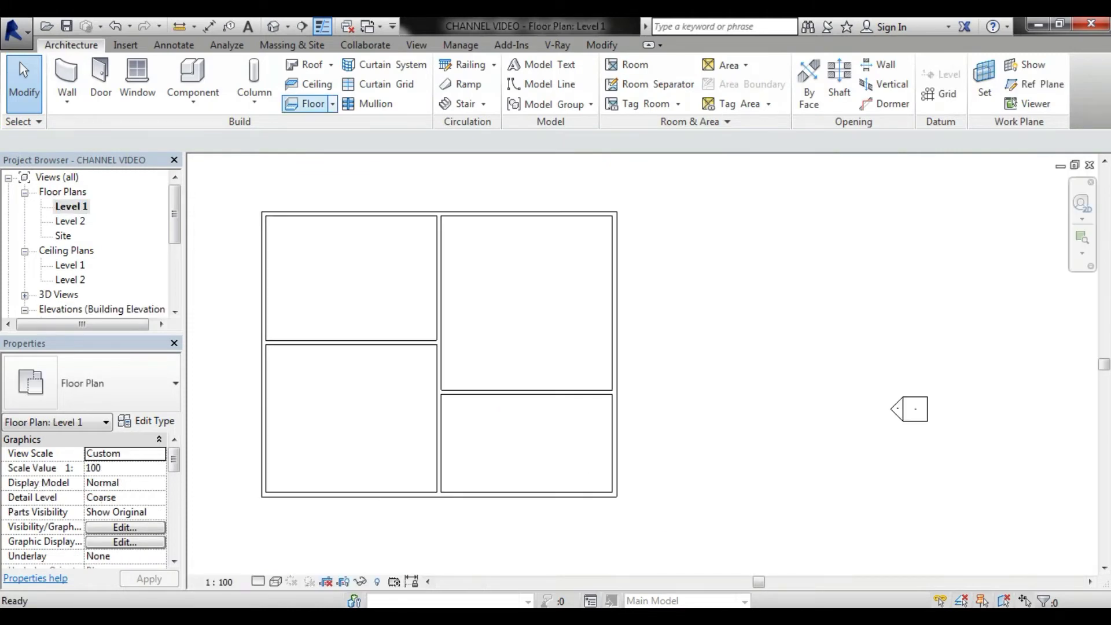
Start an architectural floor with a rectangular boundary, then abandon the rectangle.
left_click(332, 103)
left_click(347, 129)
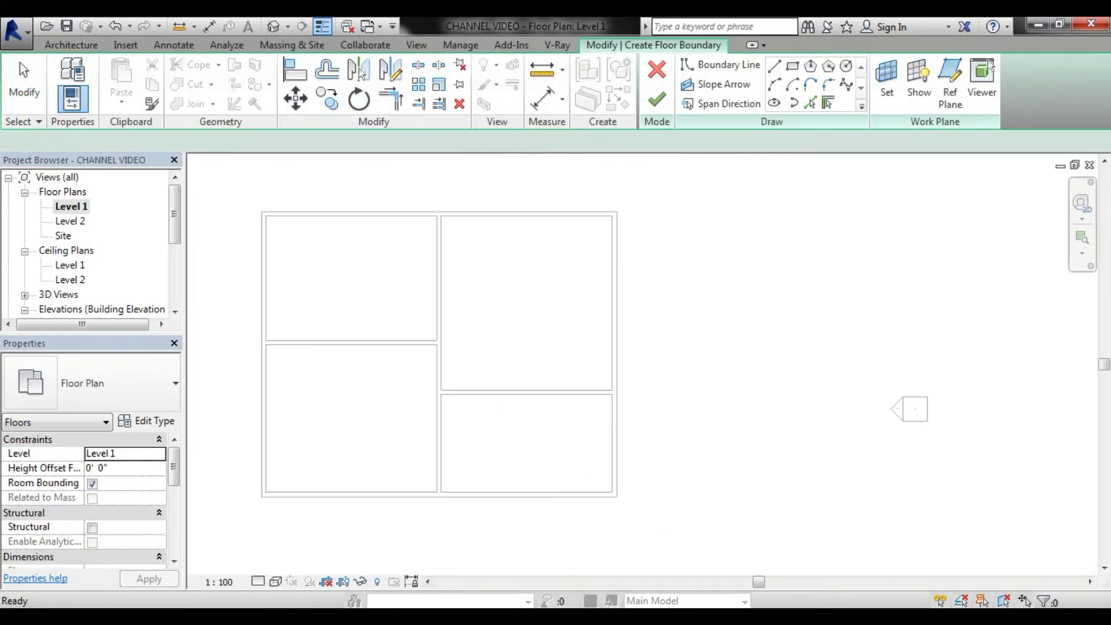
left_click(826, 102)
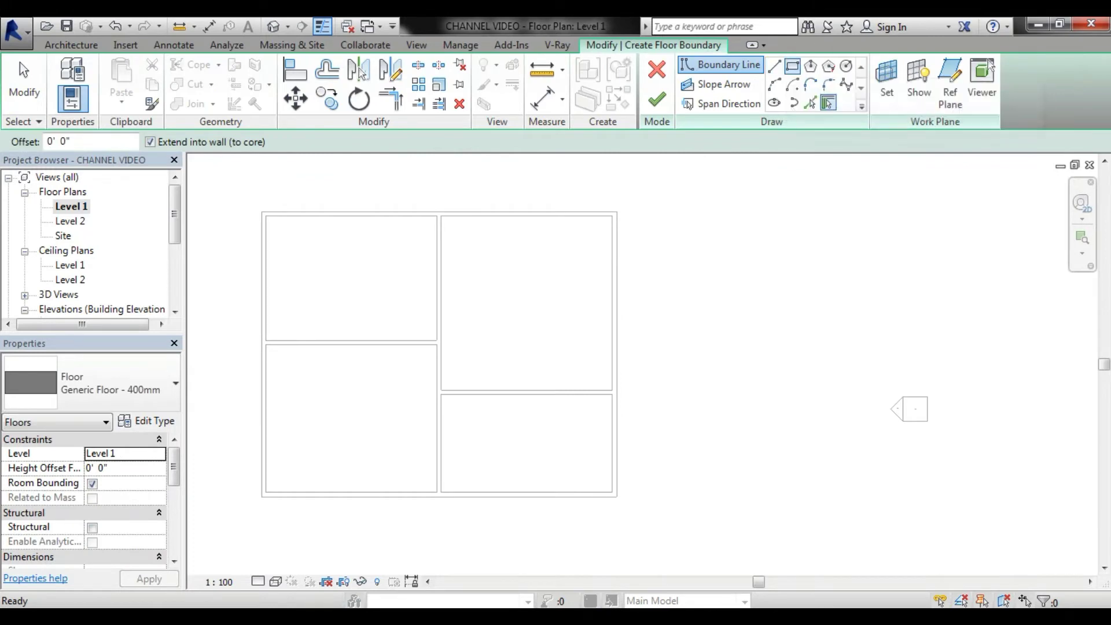
left_click(793, 67)
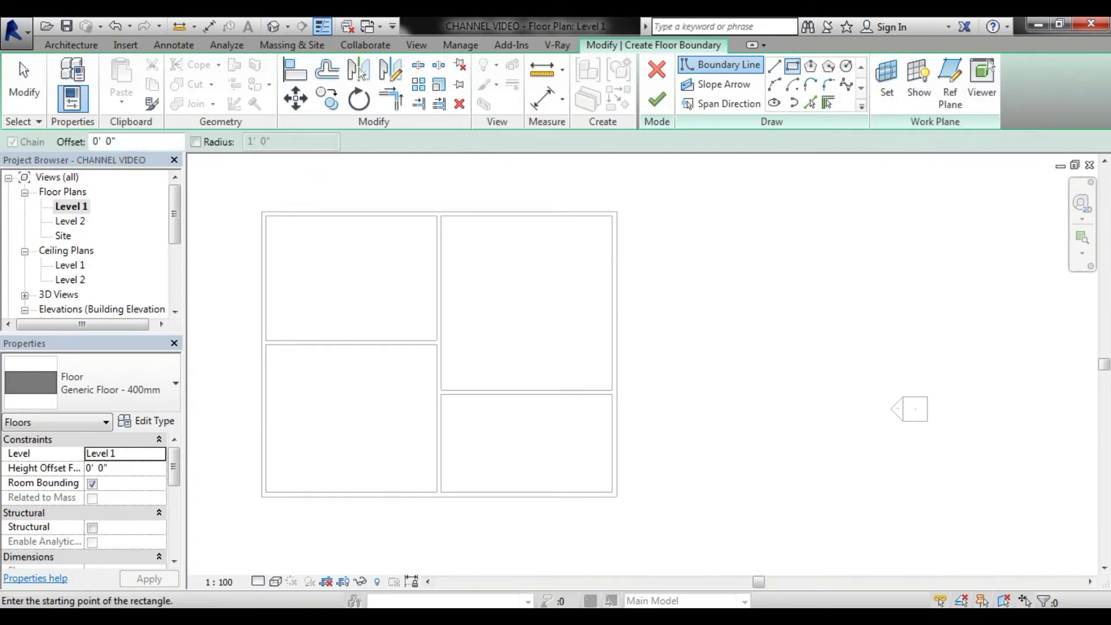
left_click(261, 212)
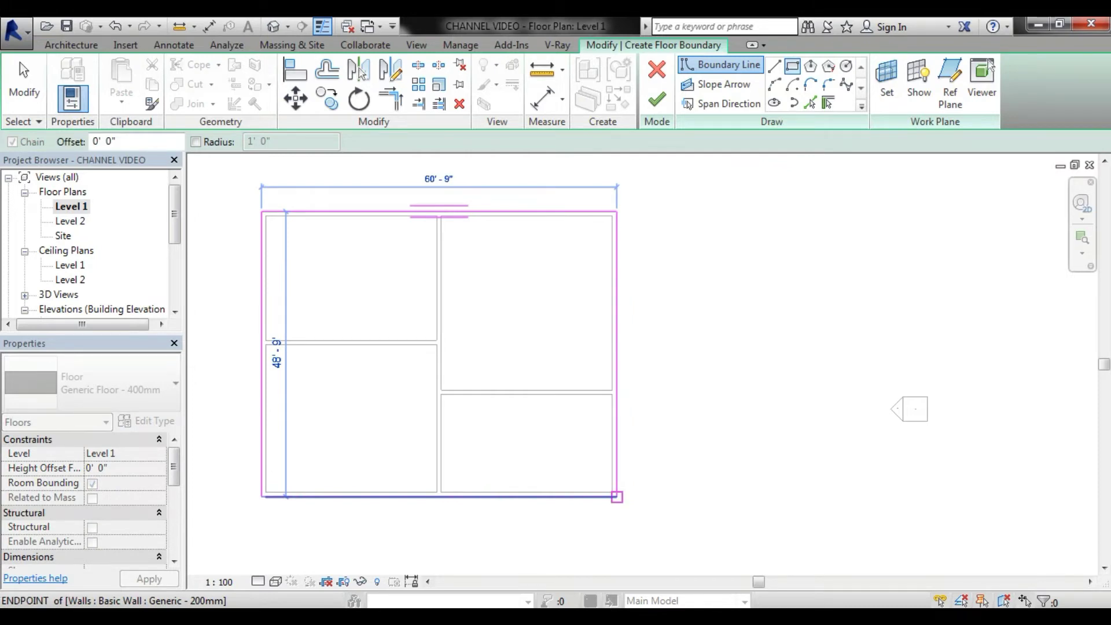
key("Escape")
key("Escape")
Pick the four outer walls as the boundary and finish the Generic Floor - 400mm slab.
left_click(720, 64)
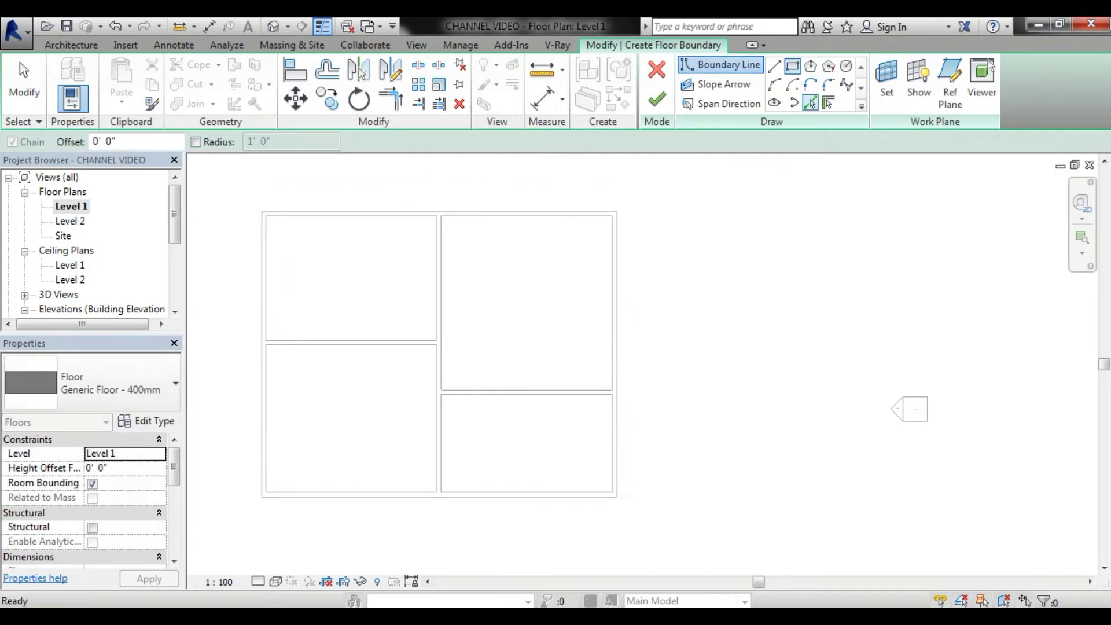
left_click(811, 103)
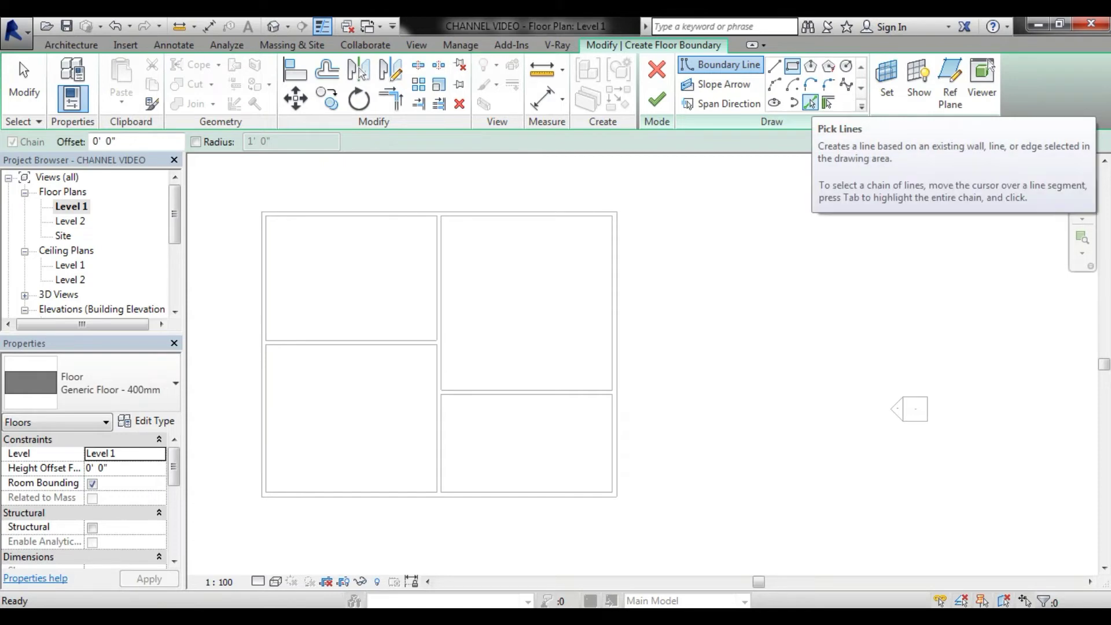
left_click(812, 103)
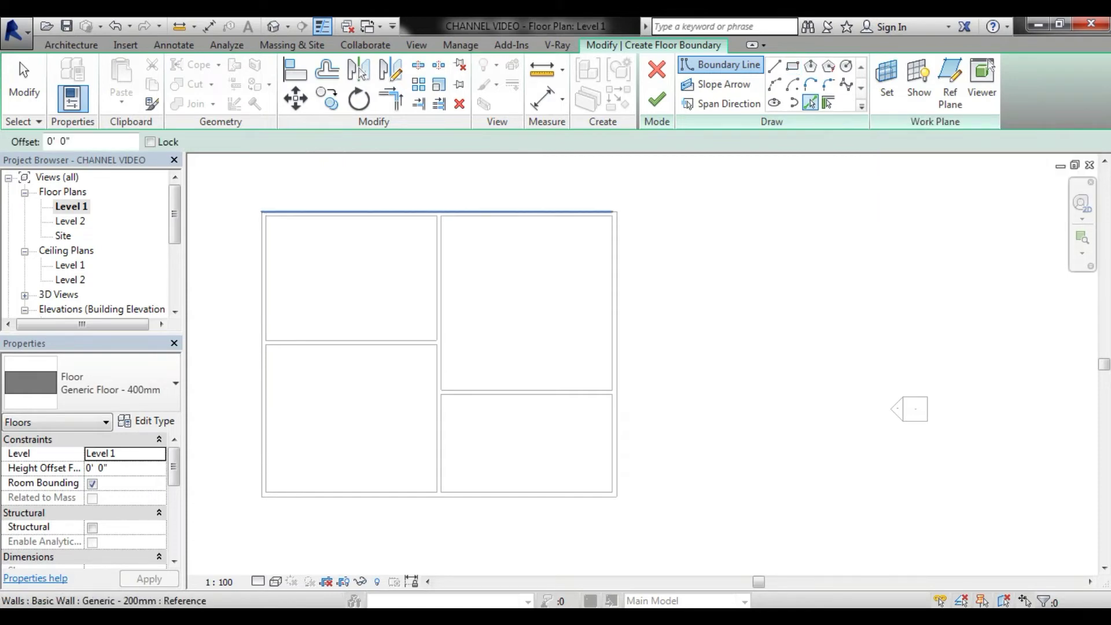
left_click(440, 212)
left_click(617, 354)
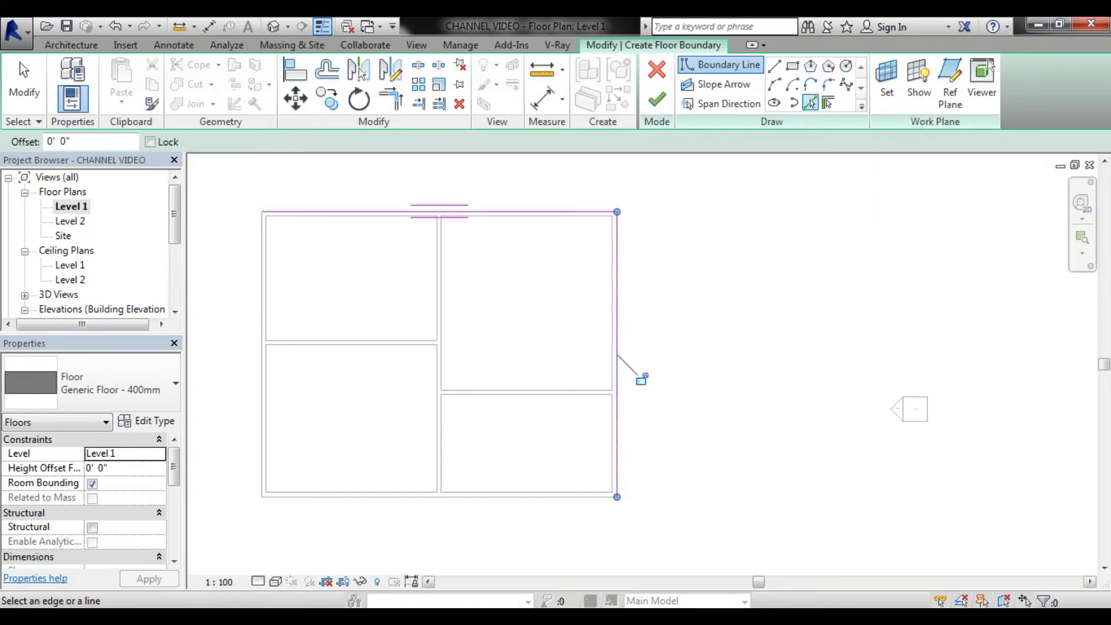
left_click(428, 497)
left_click(261, 353)
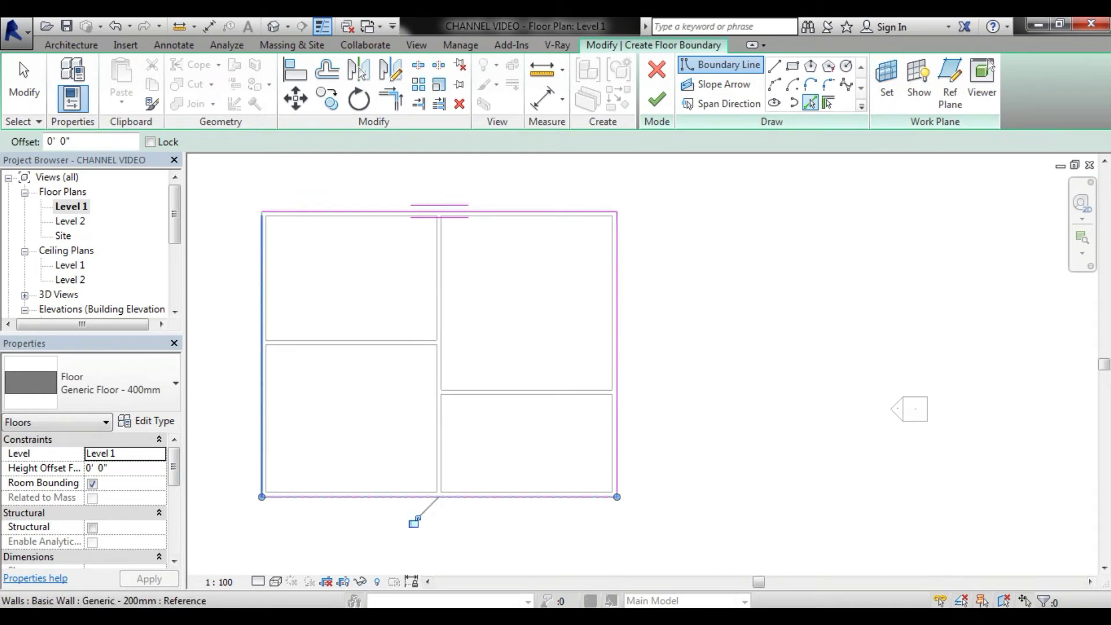
left_click(656, 100)
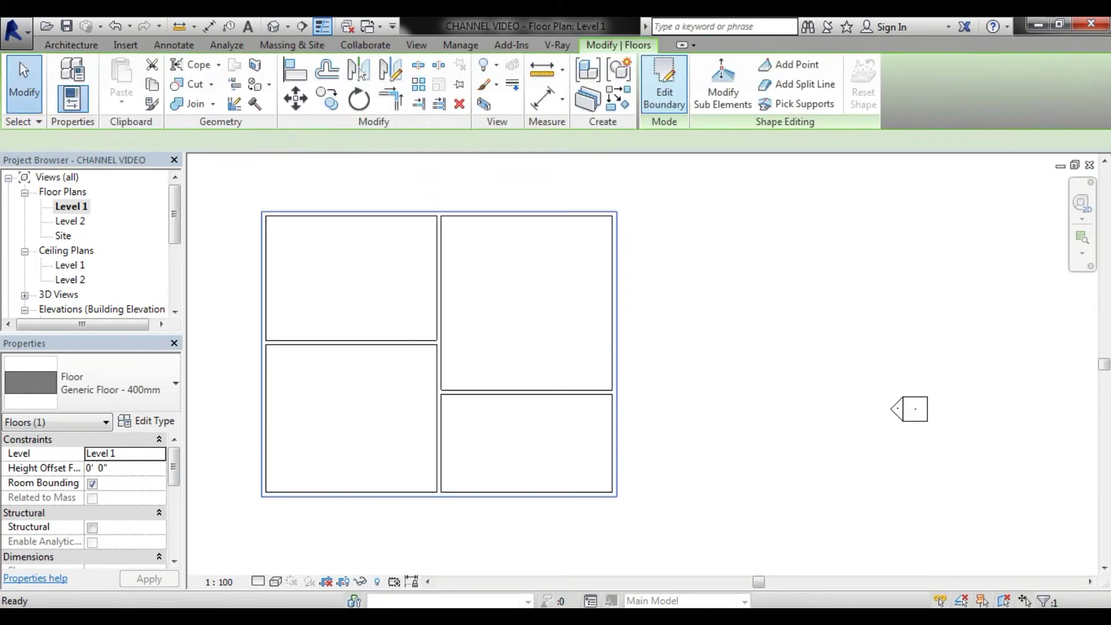
In the 3D view, change the new perimeter slab's type to FL-1.
left_click(273, 26)
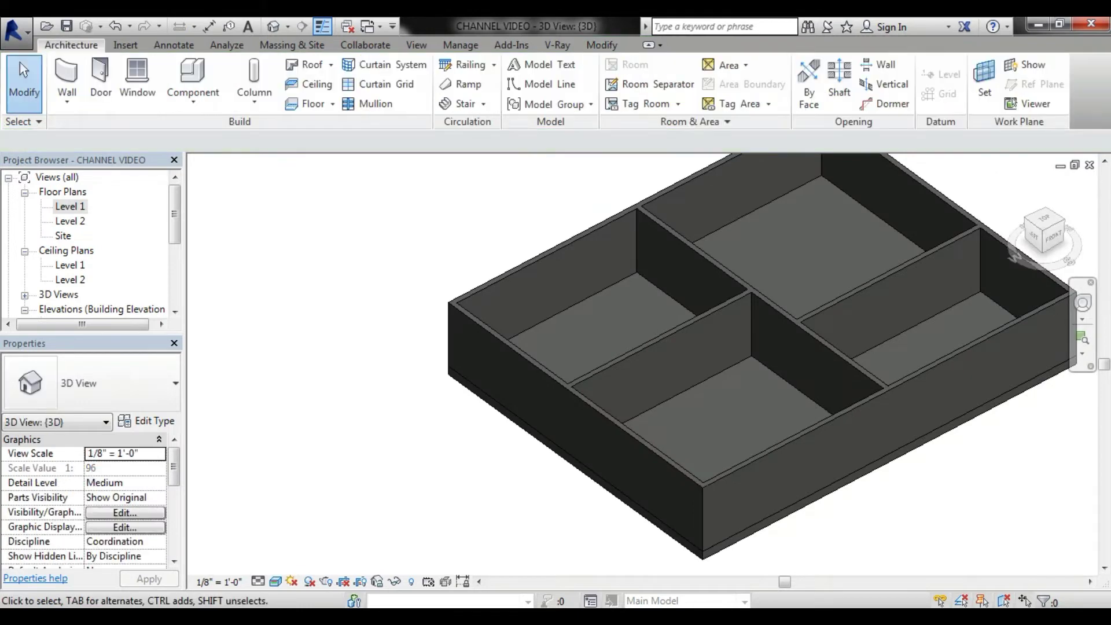
middle_click_drag(824, 475, 543, 521)
scroll(543, 520, "up", 3)
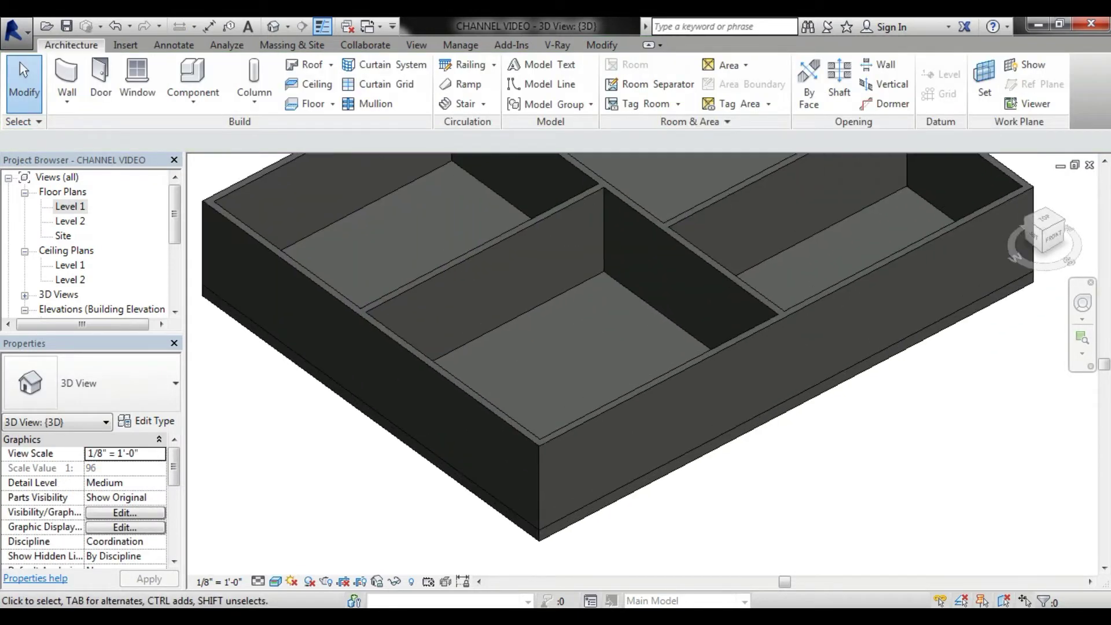
left_click(544, 534)
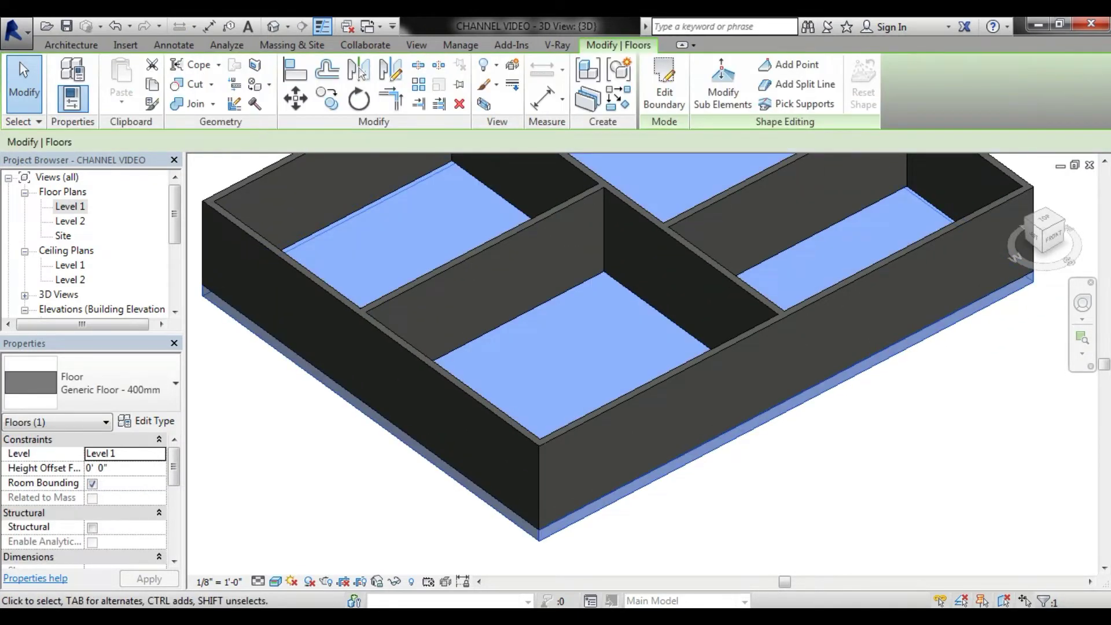
left_click(116, 383)
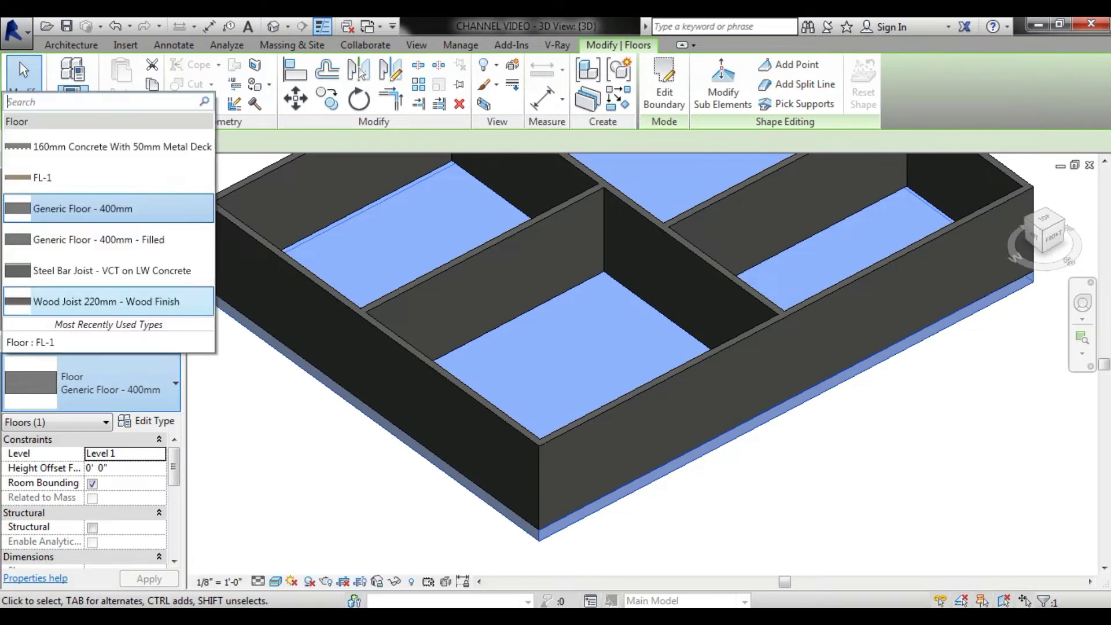
left_click(87, 178)
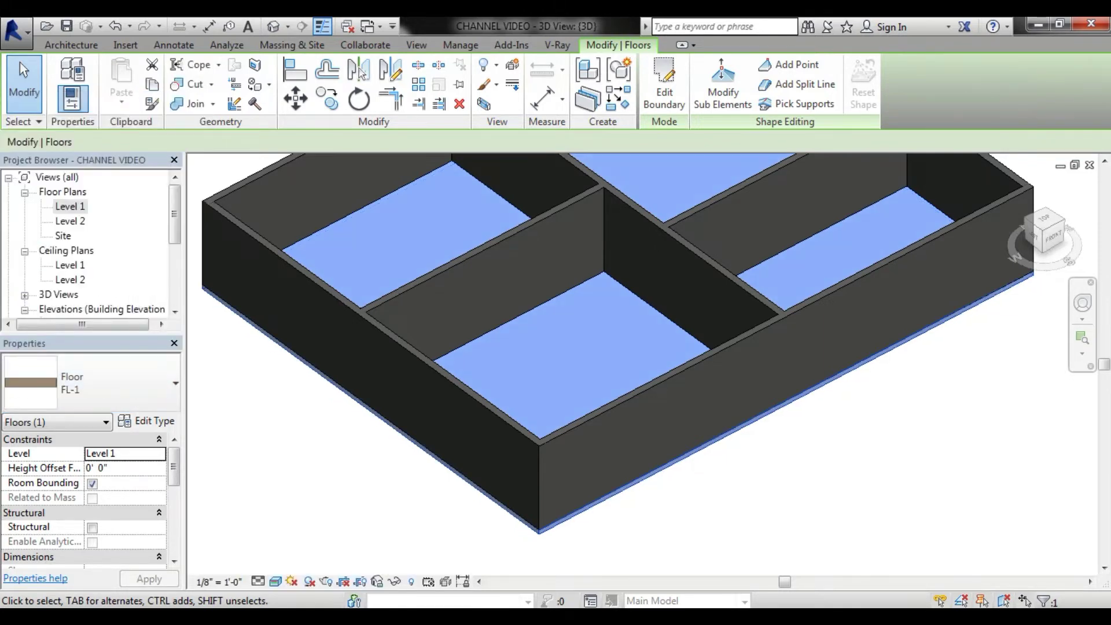
key("Escape")
Zoom out and return to the Level 1 floor plan.
scroll(608, 358, "down", 2)
scroll(607, 359, "down", 1)
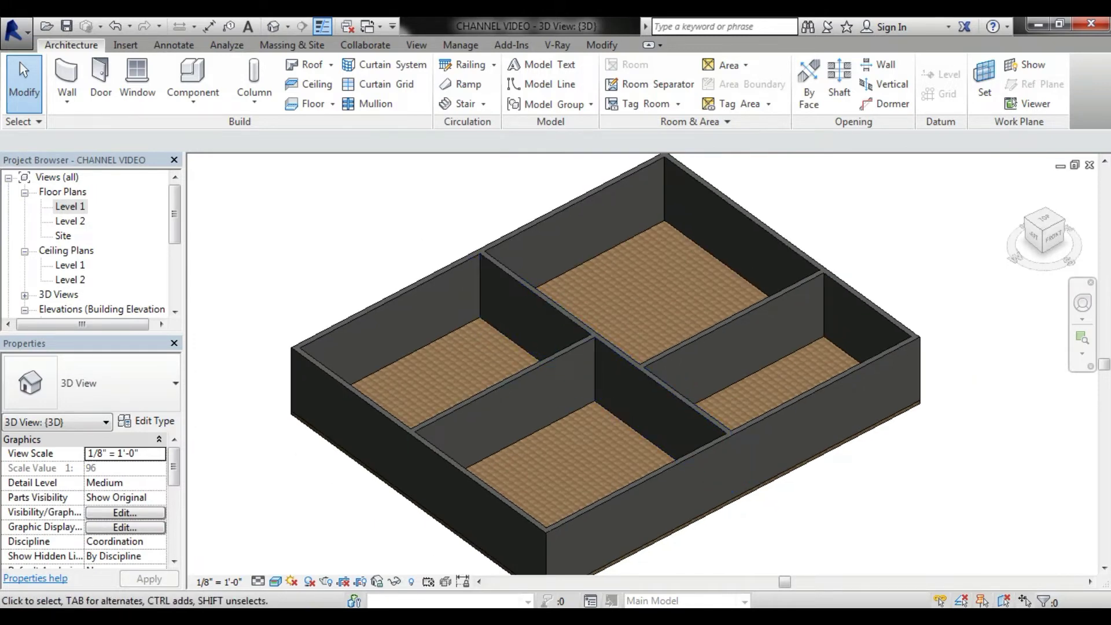
double_click(70, 206)
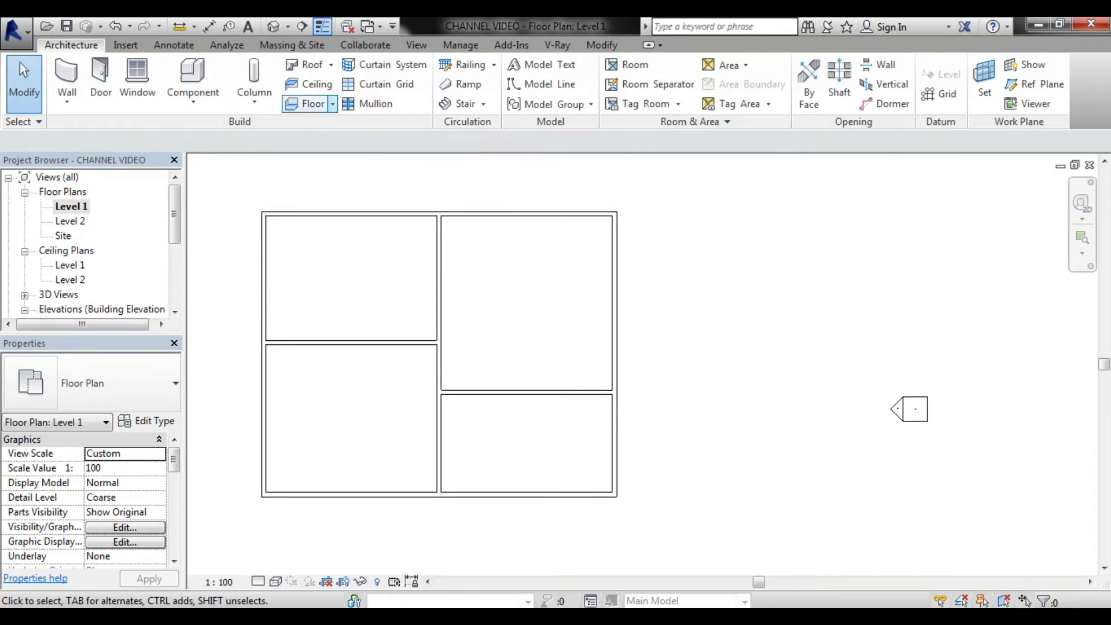
Start an architectural floor and pick the four outer wall edges as its boundary.
left_click(333, 104)
left_click(355, 130)
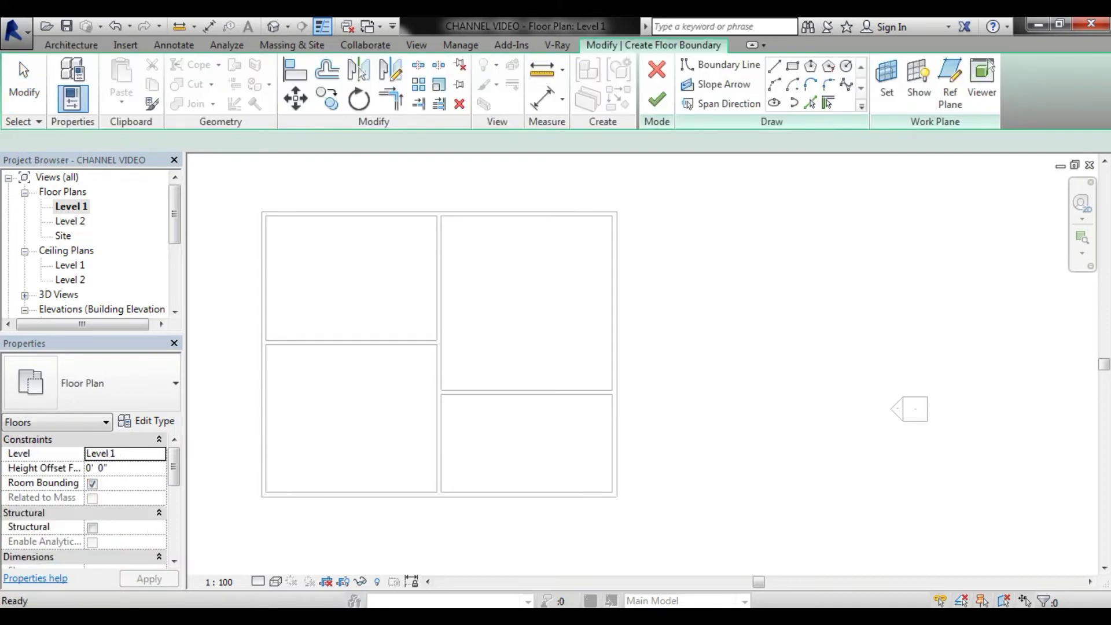
left_click(809, 103)
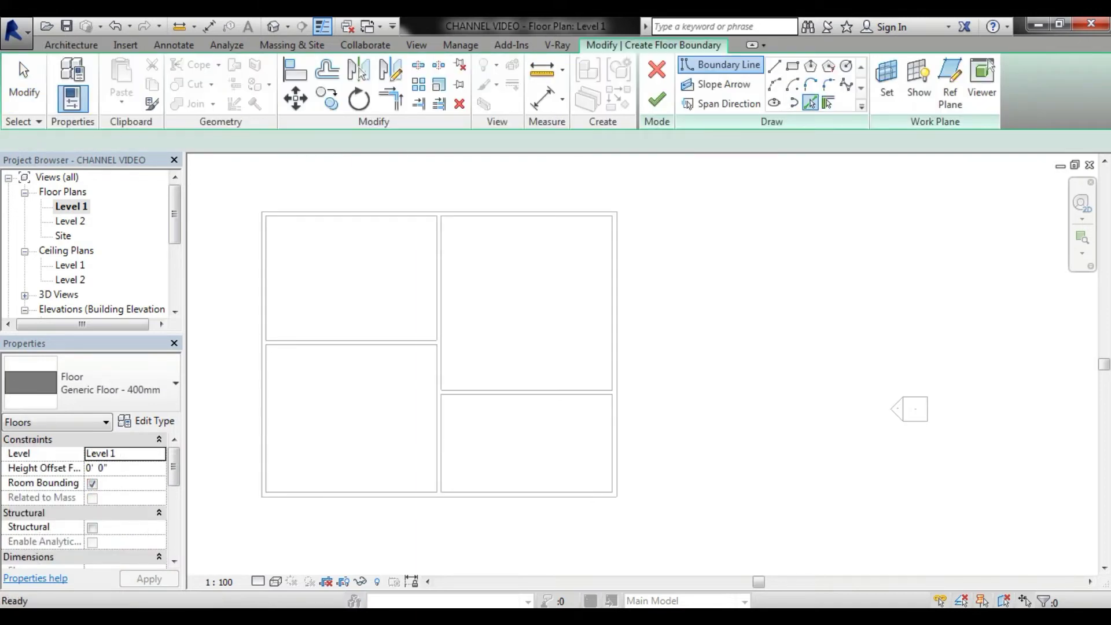
left_click(405, 211)
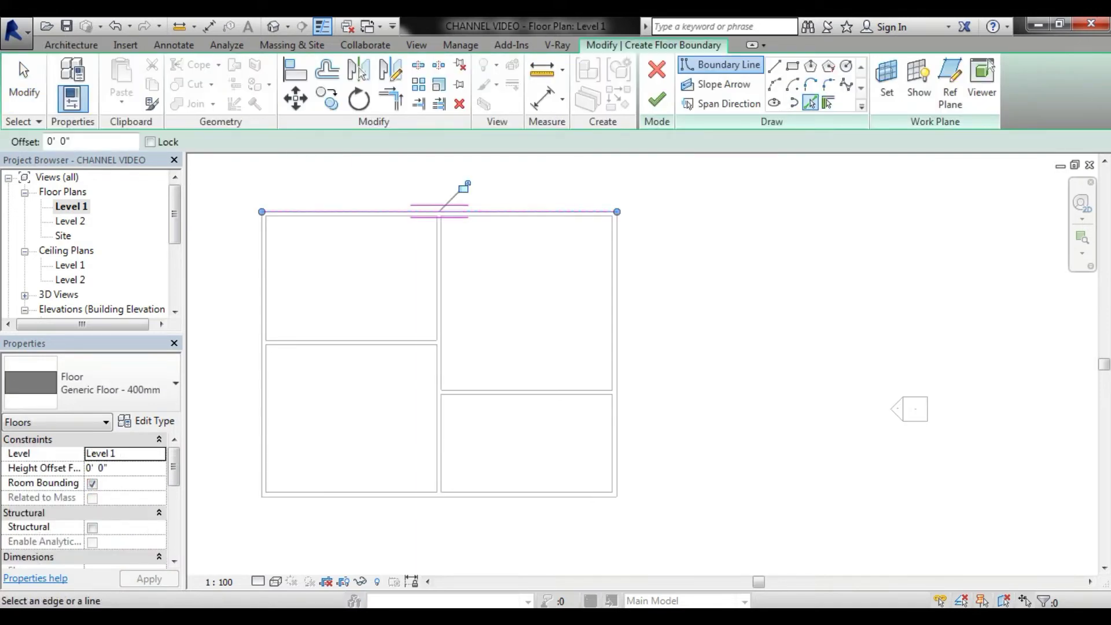
left_click(236, 330)
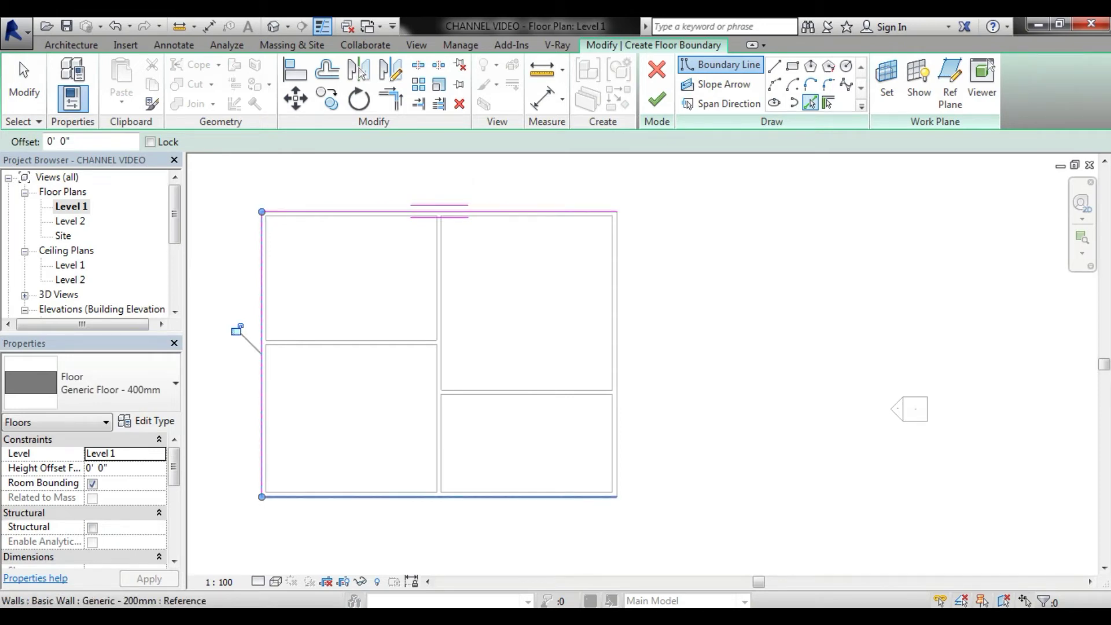
left_click(414, 516)
left_click(641, 379)
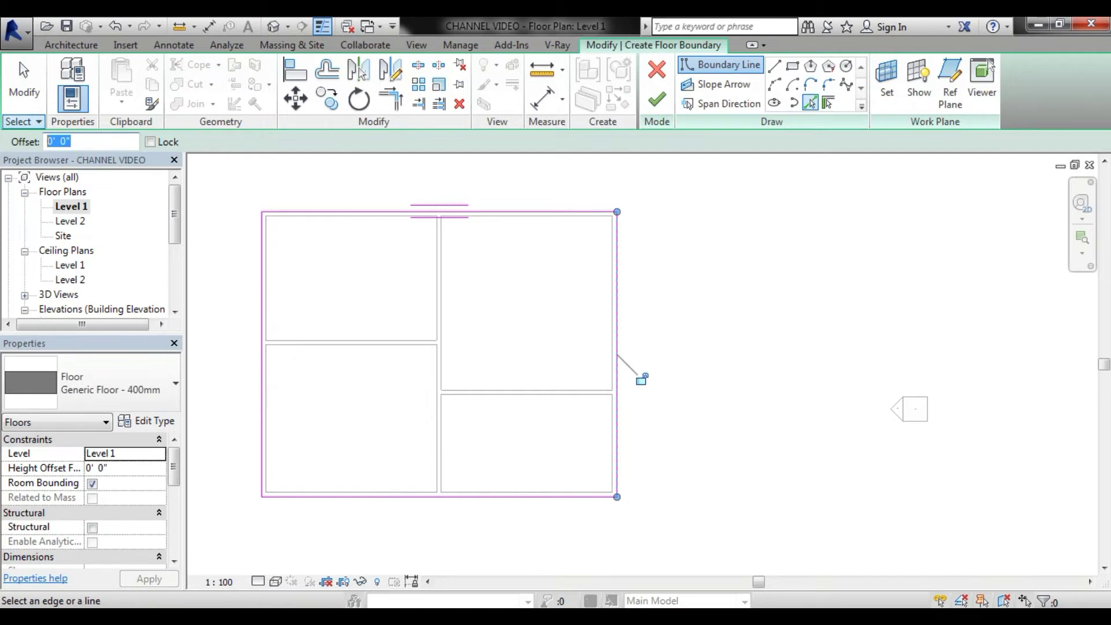
Pick the four walls again at a 5' offset to form an outer boundary loop.
type("5")
key("Return")
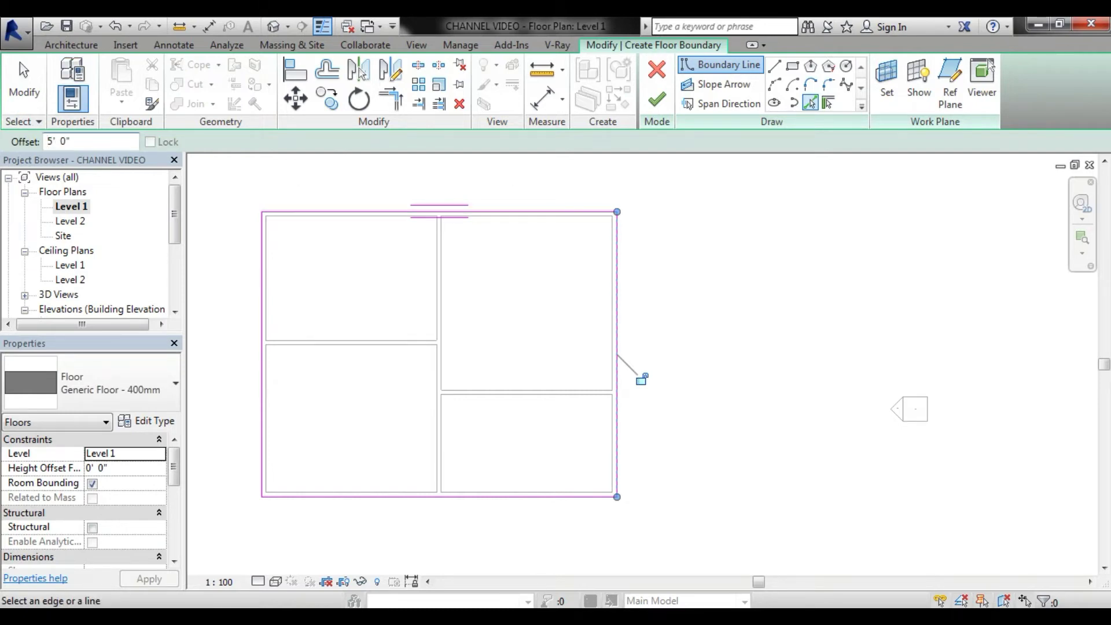
left_click(440, 211)
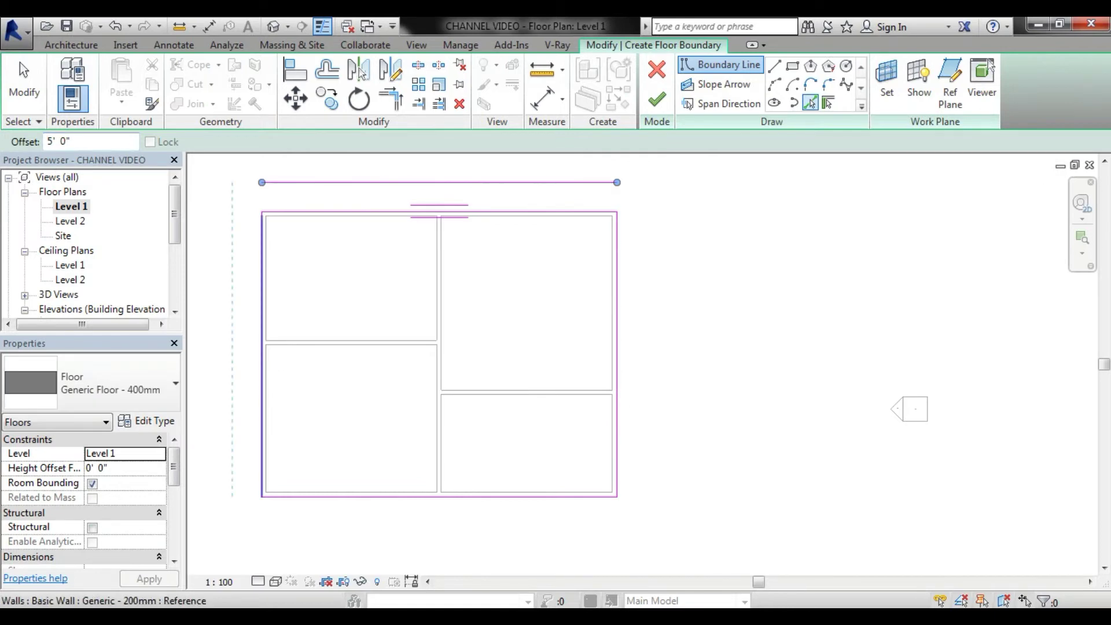
left_click(263, 353)
left_click(440, 496)
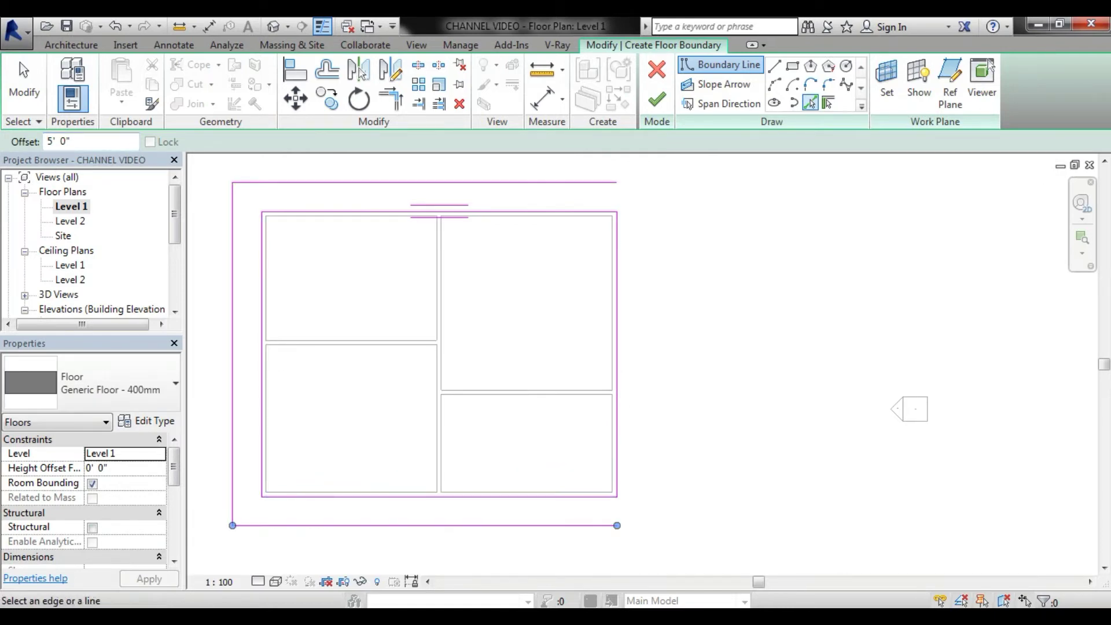
left_click(617, 353)
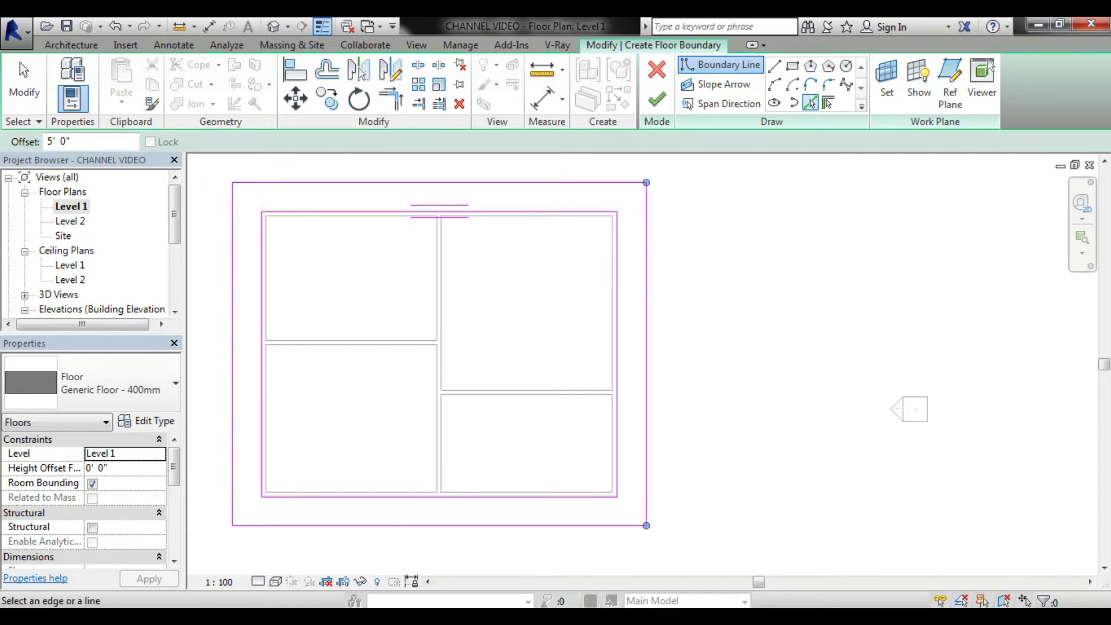
left_click(147, 420)
Duplicate the floor type as FL-2 with a 6" thick structure layer.
left_click(786, 85)
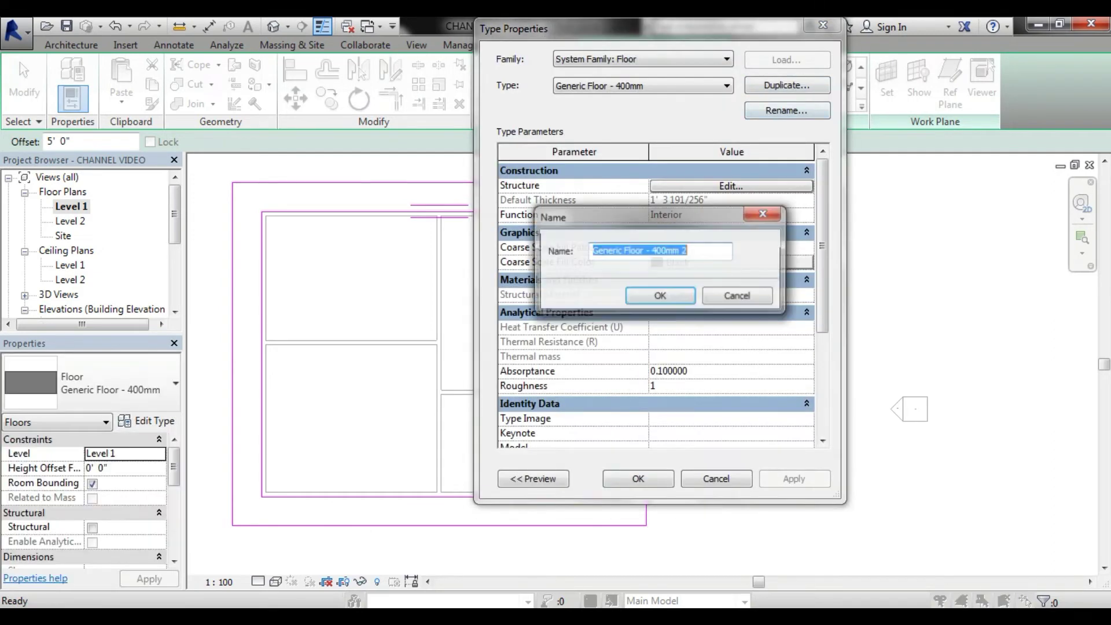
type("FL")
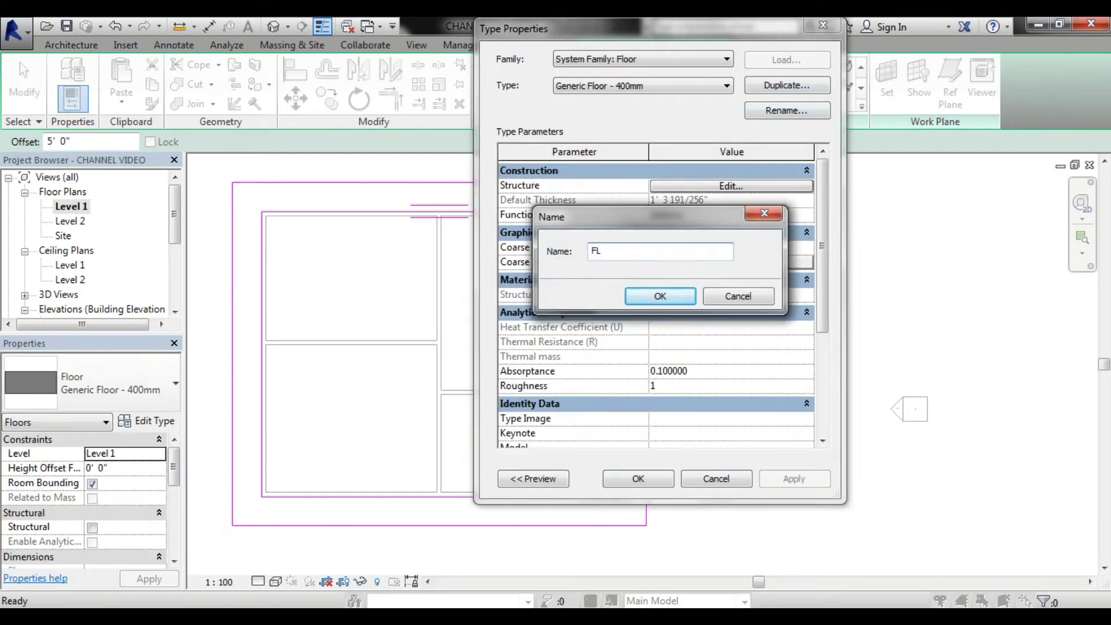
type("-2")
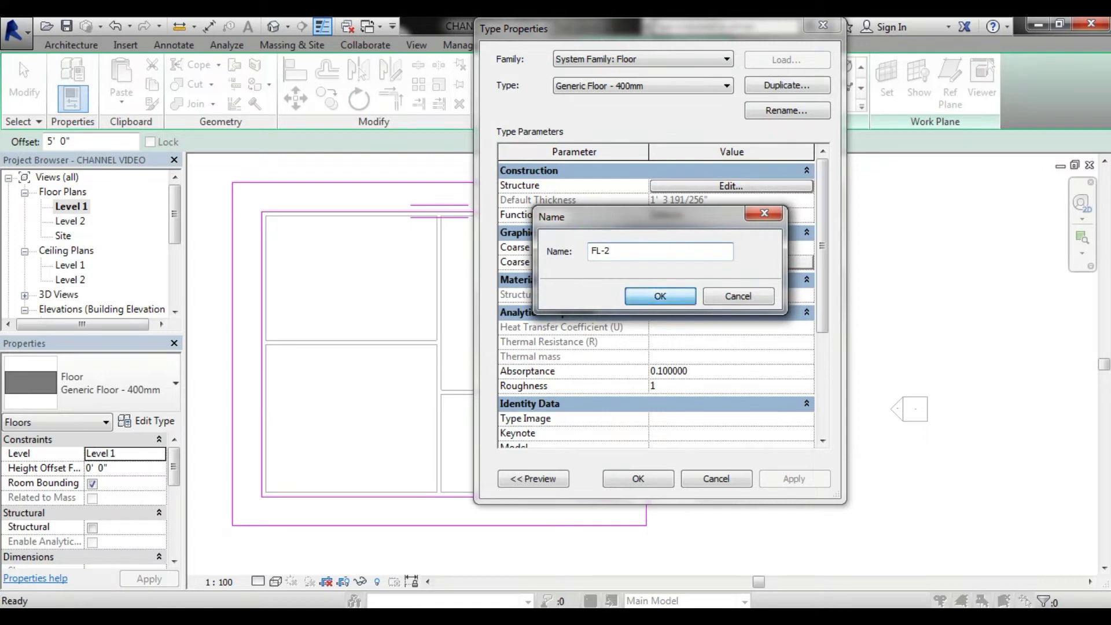
key("Return")
left_click(730, 186)
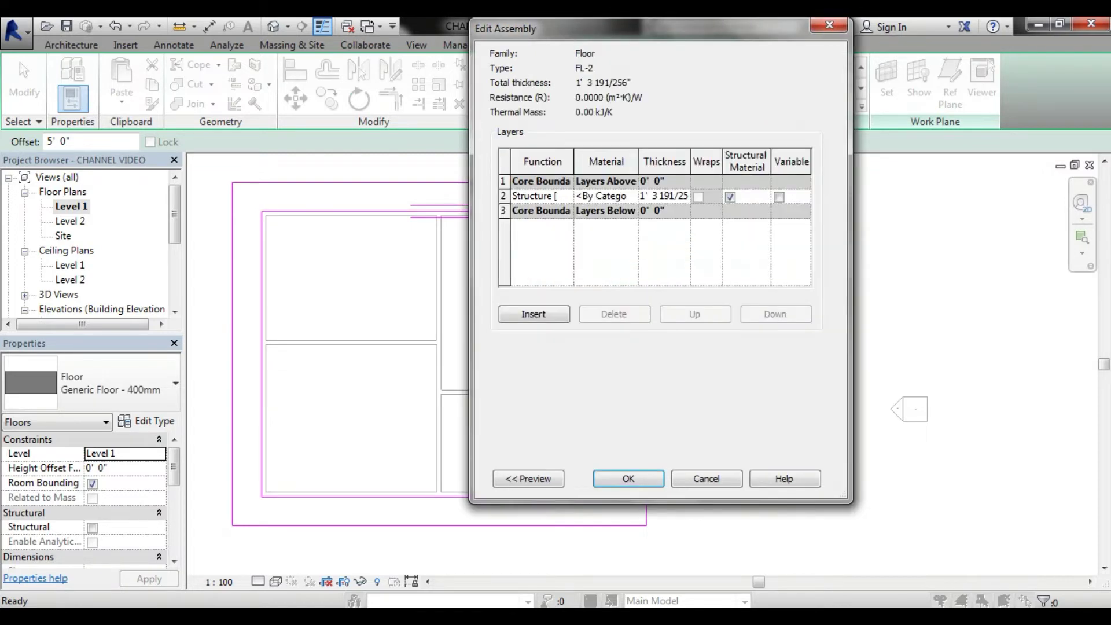
left_click(664, 196)
type("6\"")
key("shift+Tab")
Duplicate material FL1 as a new material named FL2.
left_click(631, 196)
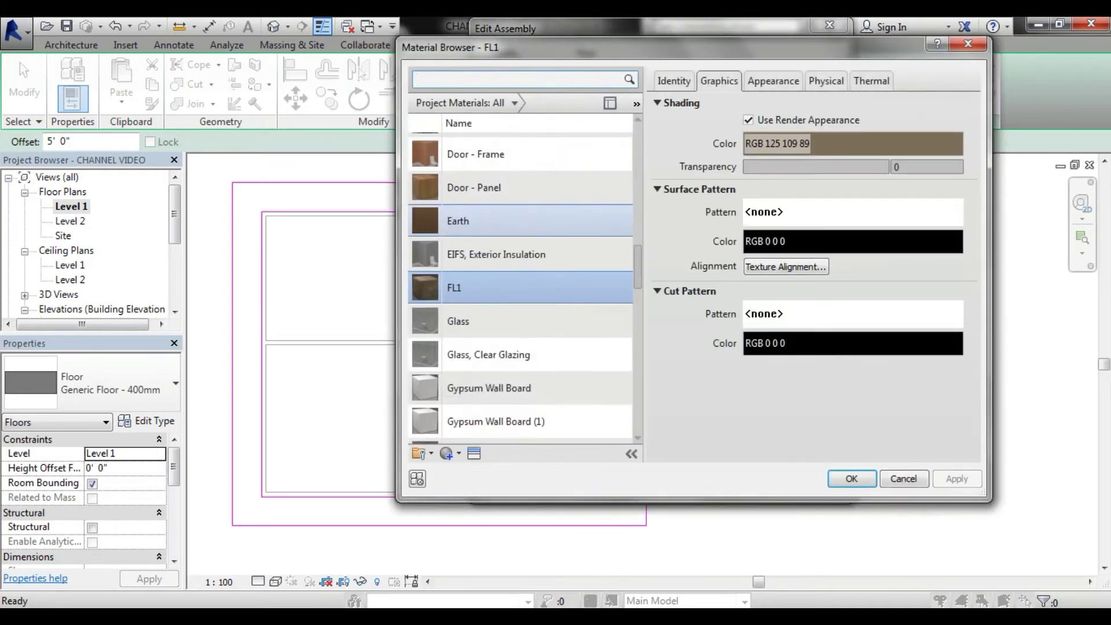
left_click(459, 453)
left_click(491, 487)
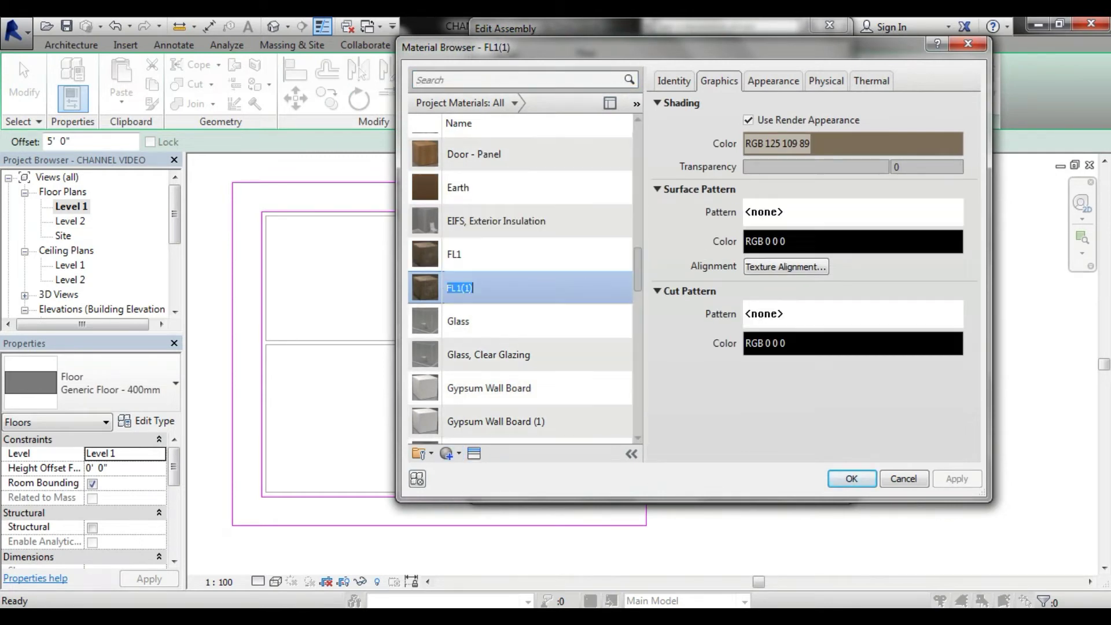
type("FL")
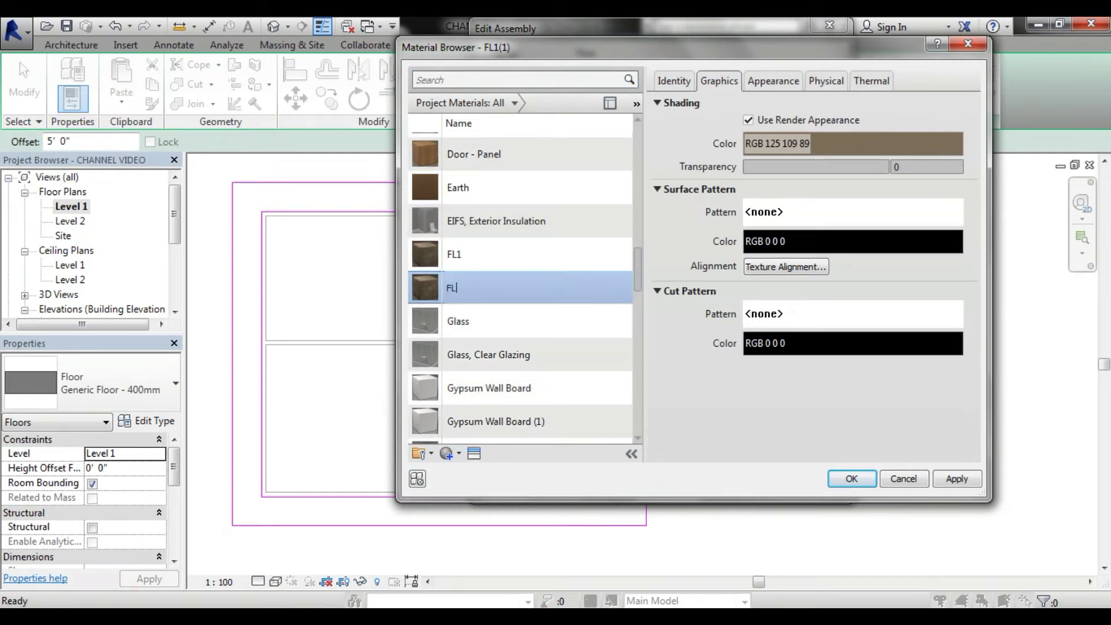
type("2")
left_click(474, 453)
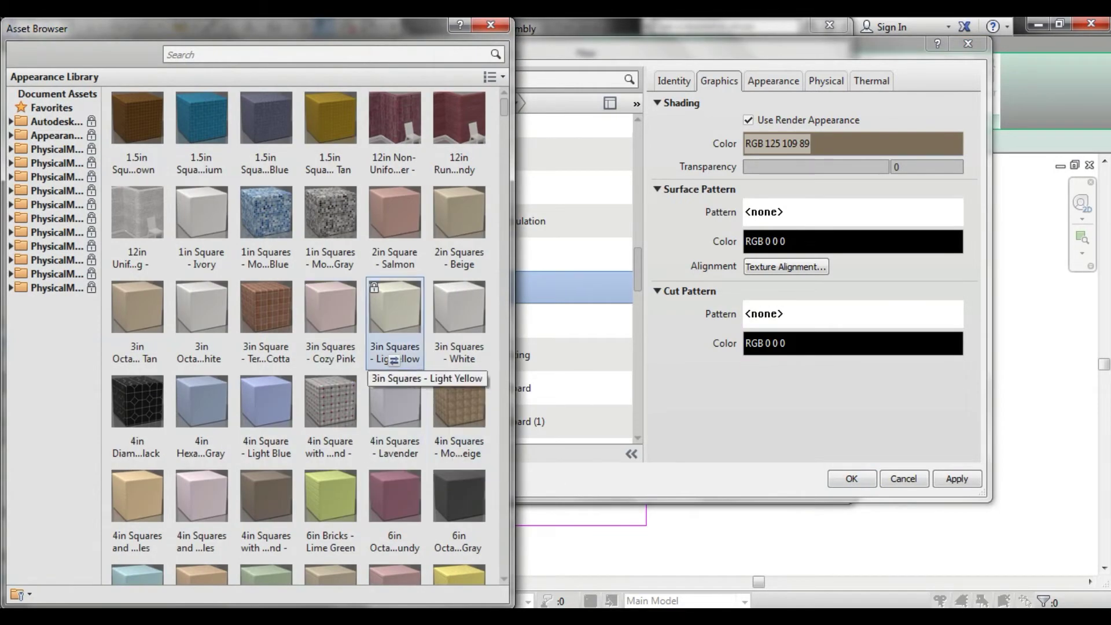
Give material FL2 the Cobble Stone - Glazed Multi-color appearance.
scroll(394, 455, "down", 5)
scroll(394, 455, "down", 5)
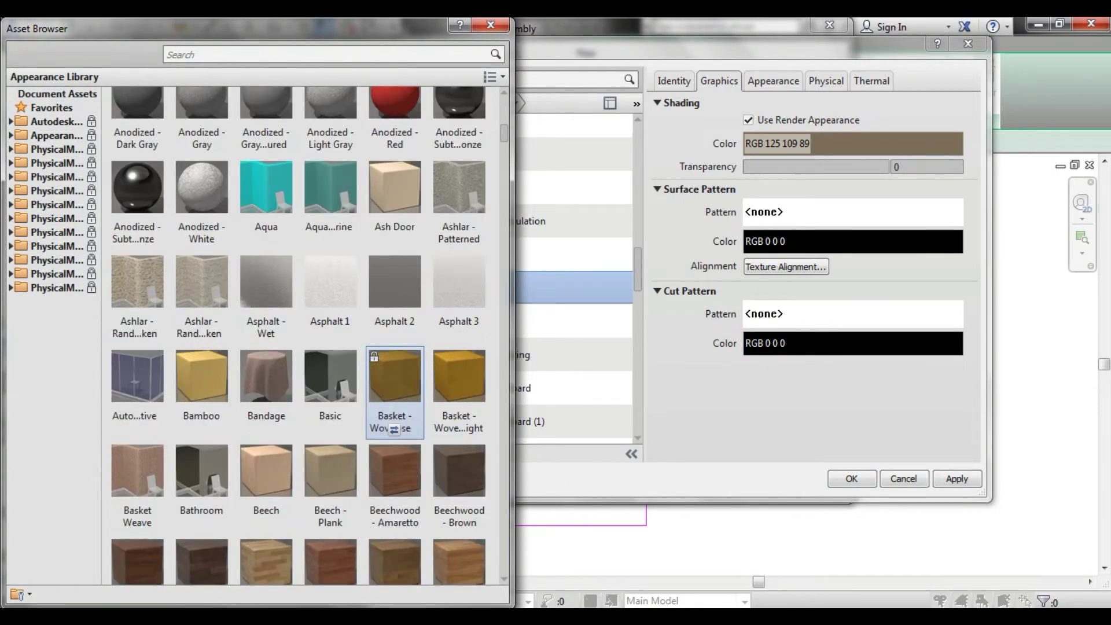
scroll(394, 455, "down", 5)
scroll(394, 455, "down", 5)
scroll(394, 399, "down", 5)
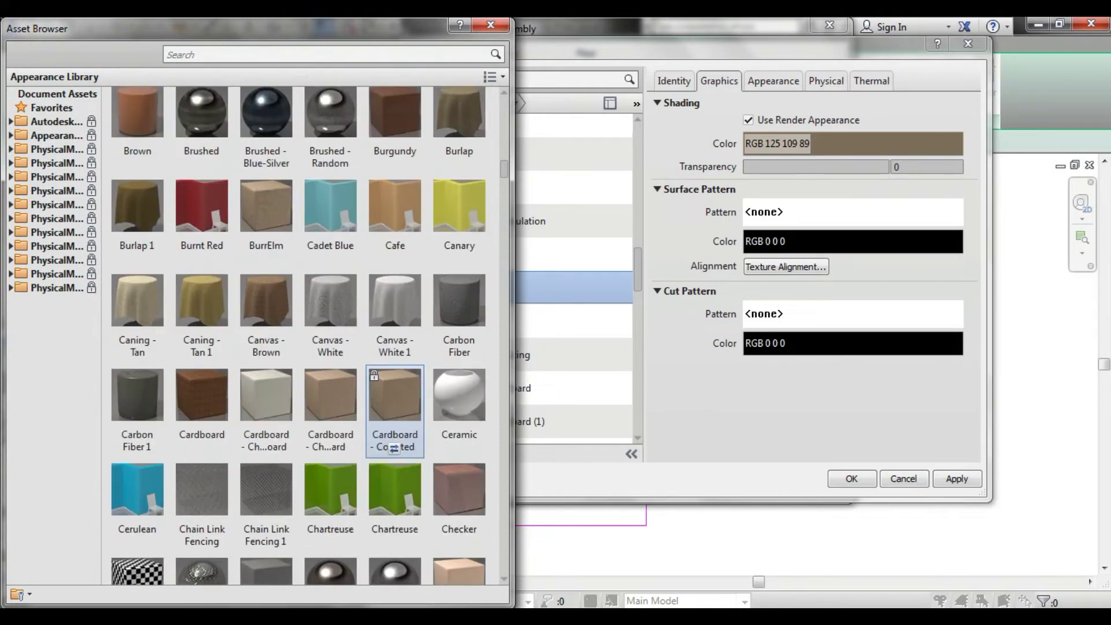
scroll(394, 399, "down", 5)
scroll(394, 399, "down", 5)
scroll(394, 397, "down", 5)
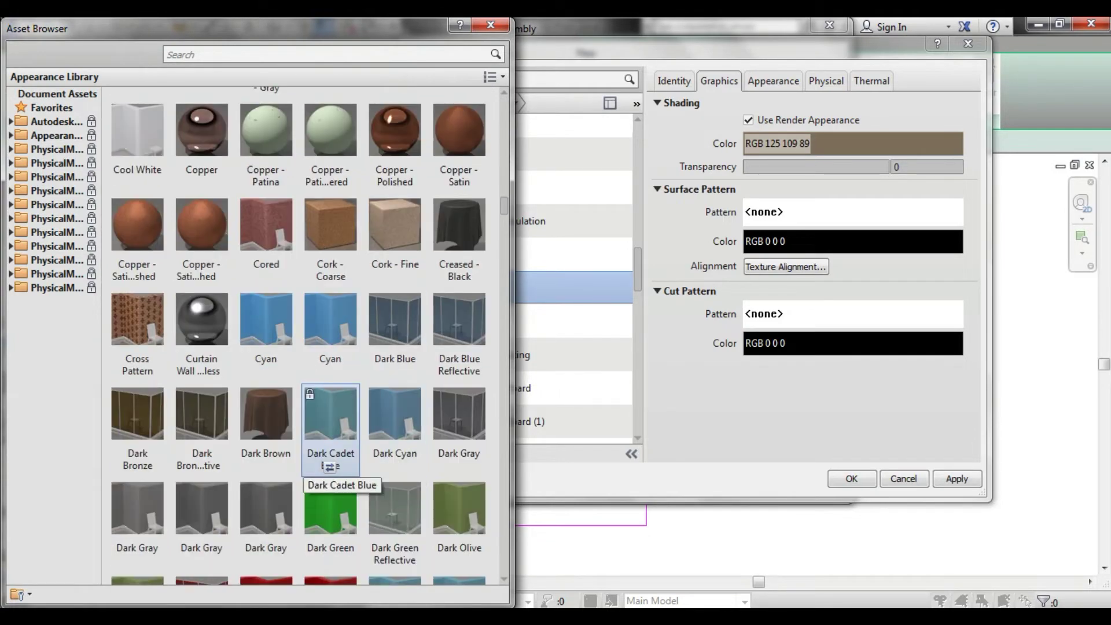
scroll(324, 428, "up", 3)
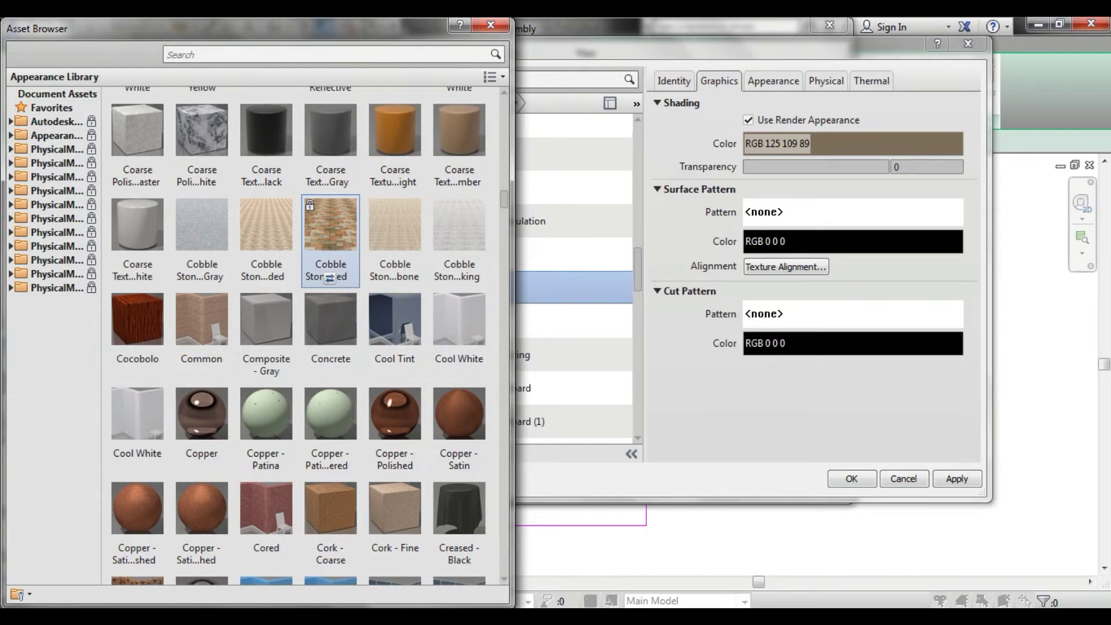
left_click(329, 278)
scroll(416, 173, "up", 3)
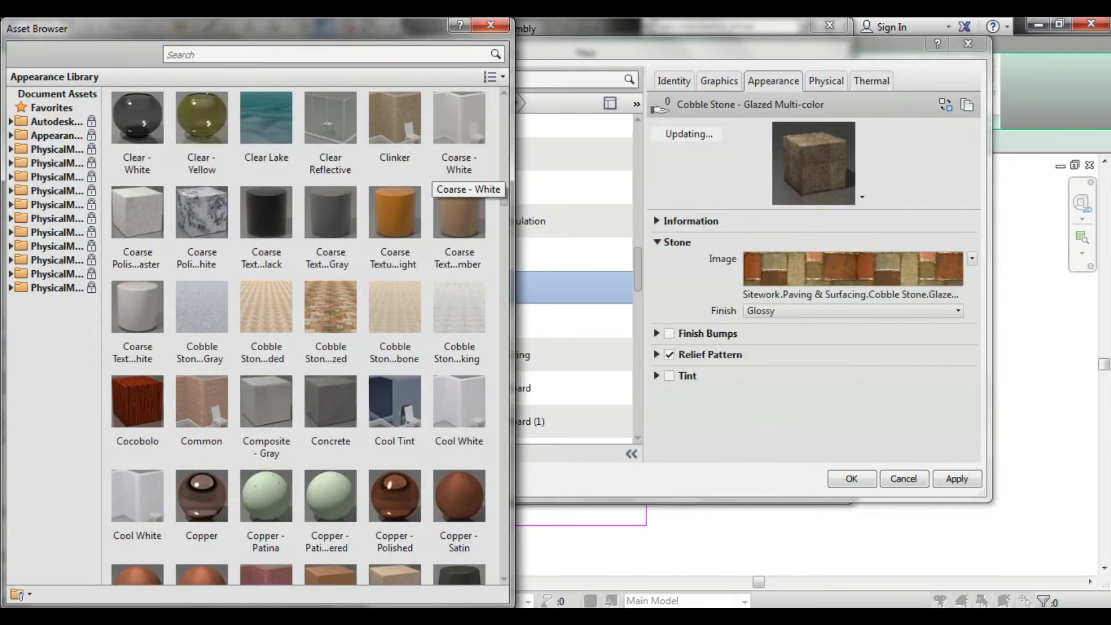
left_click(490, 26)
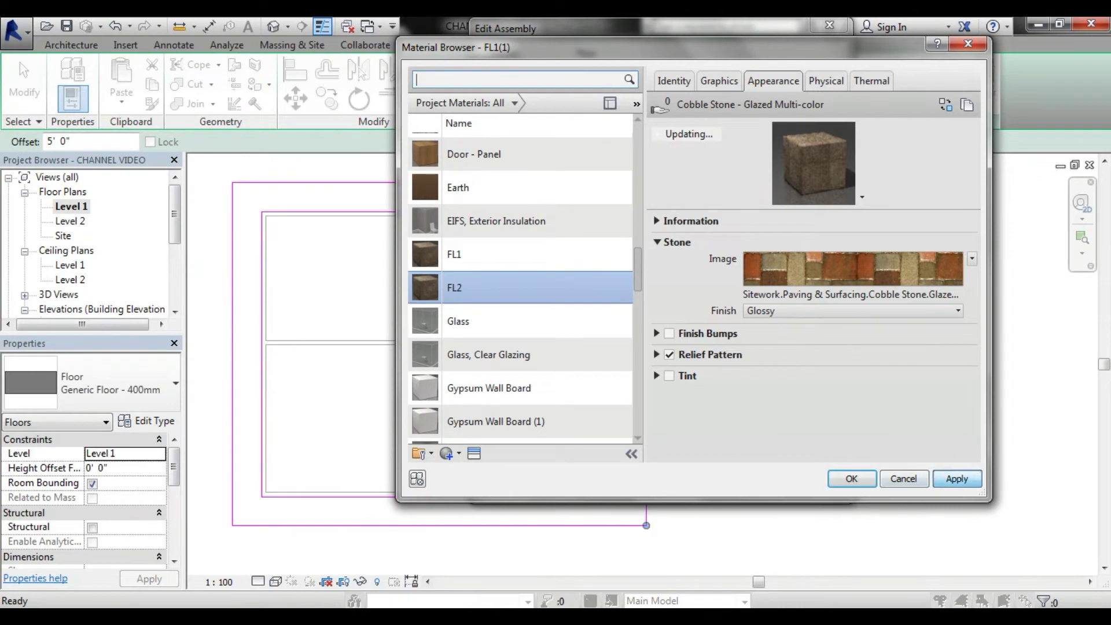
Accept FL2 on the structure layer, confirm FL-2, and finish the perimeter floor.
left_click(851, 478)
left_click(627, 478)
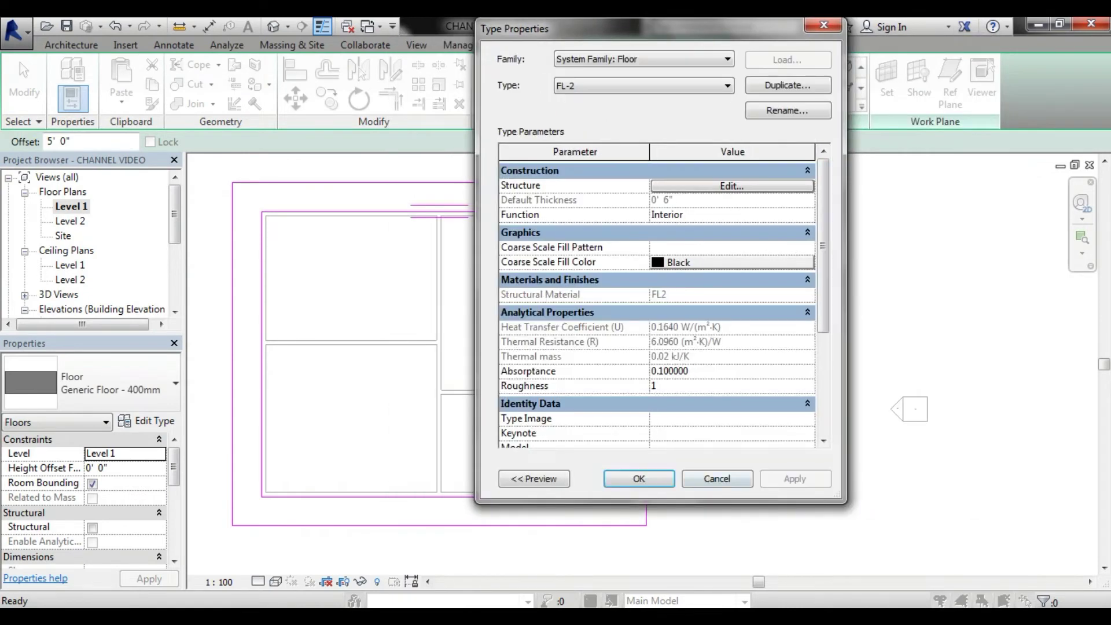
left_click(639, 478)
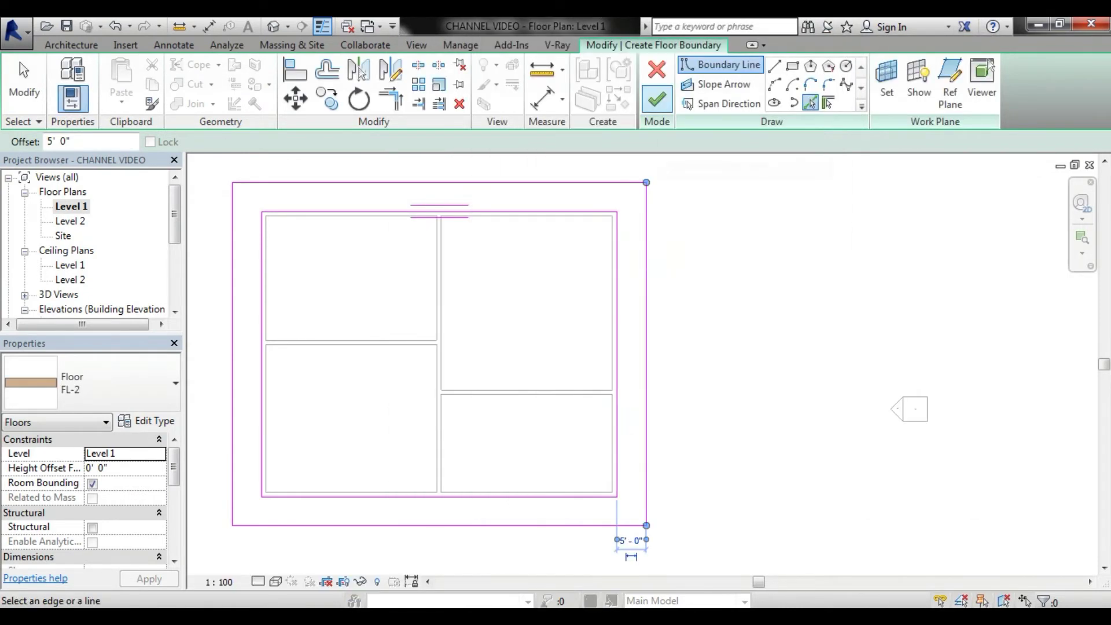
left_click(656, 99)
key("Escape")
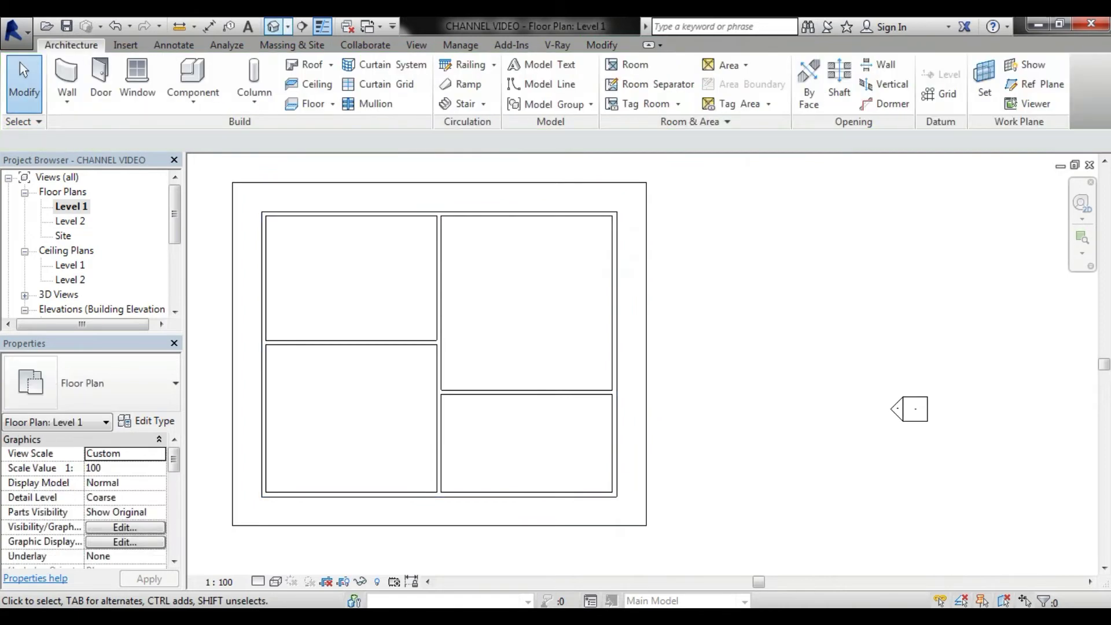
left_click(273, 26)
scroll(639, 247, "up", 5)
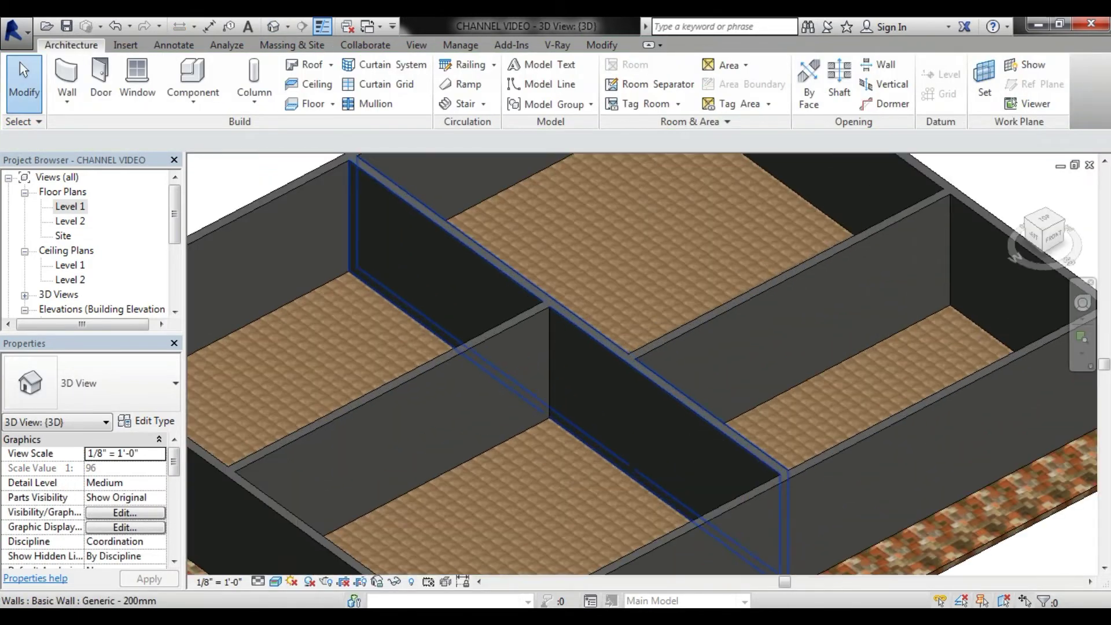
scroll(643, 363, "down", 1)
scroll(643, 363, "down", 1)
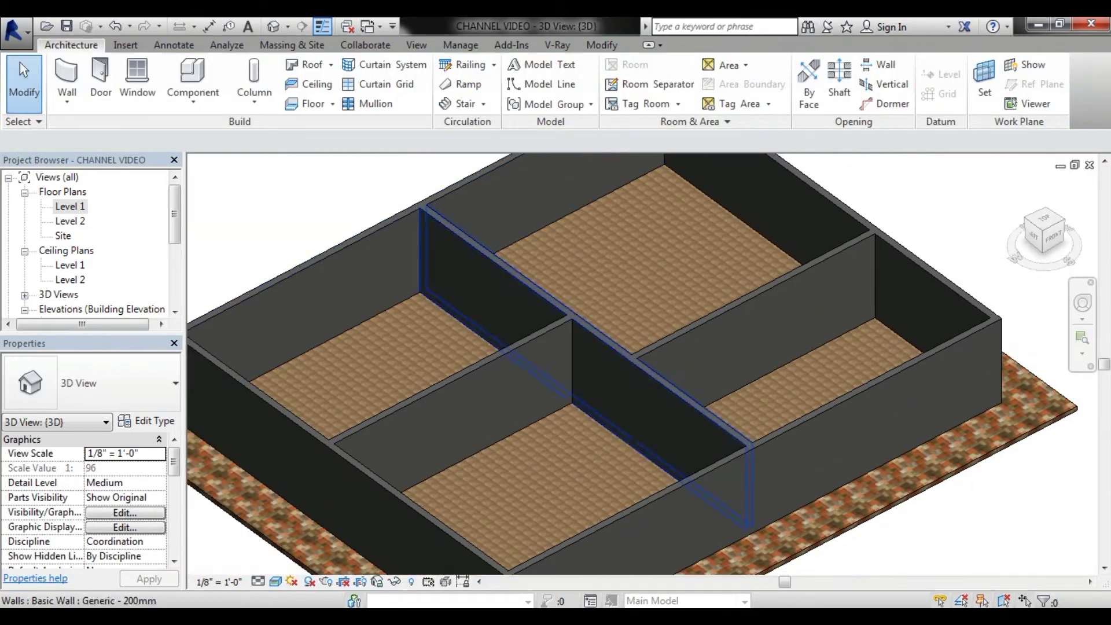
middle_click_drag(642, 358, 642, 266, "shift")
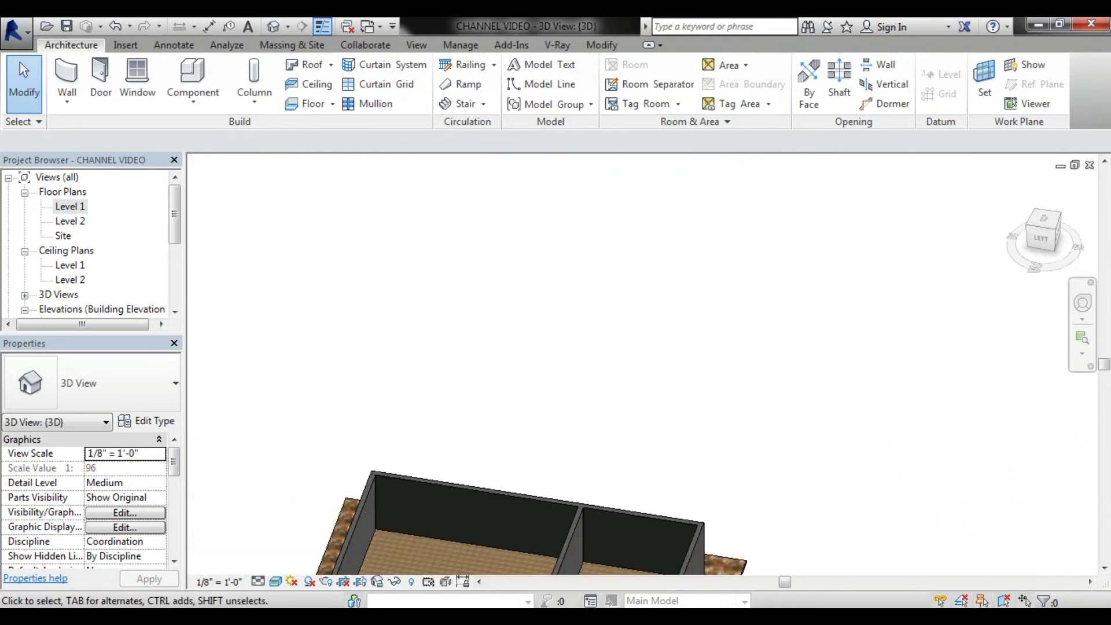
middle_click_drag(636, 463, 636, 174)
scroll(578, 260, "up", 3)
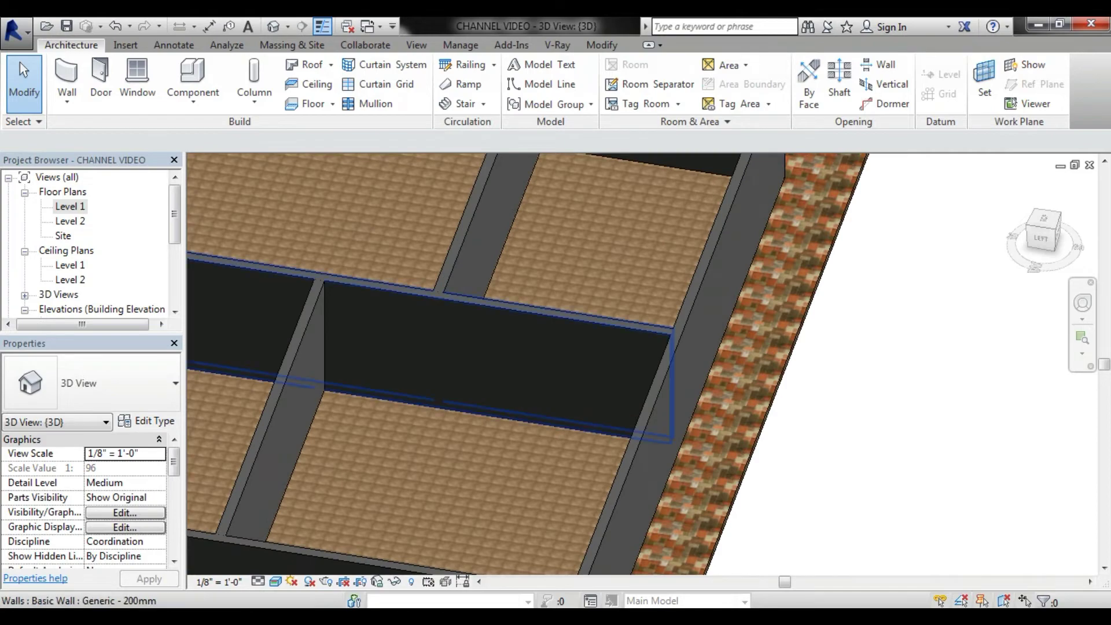
middle_click_drag(660, 405, 659, 347, "shift")
middle_click_drag(579, 405, 579, 289, "shift")
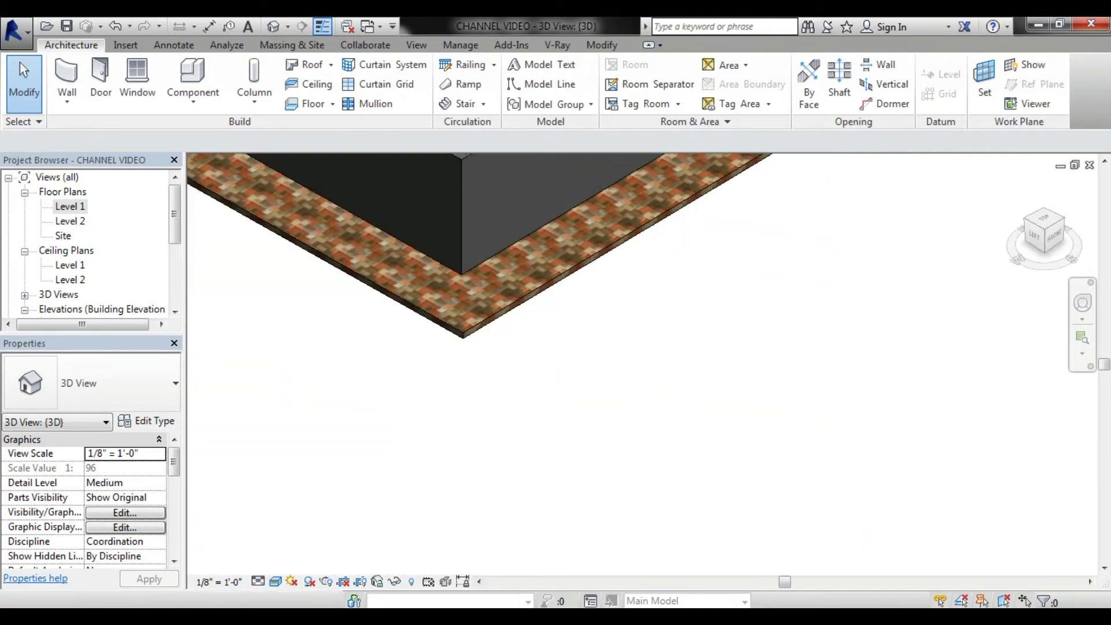
middle_click_drag(578, 231, 578, 318)
scroll(578, 347, "down", 2)
scroll(723, 434, "up", 2)
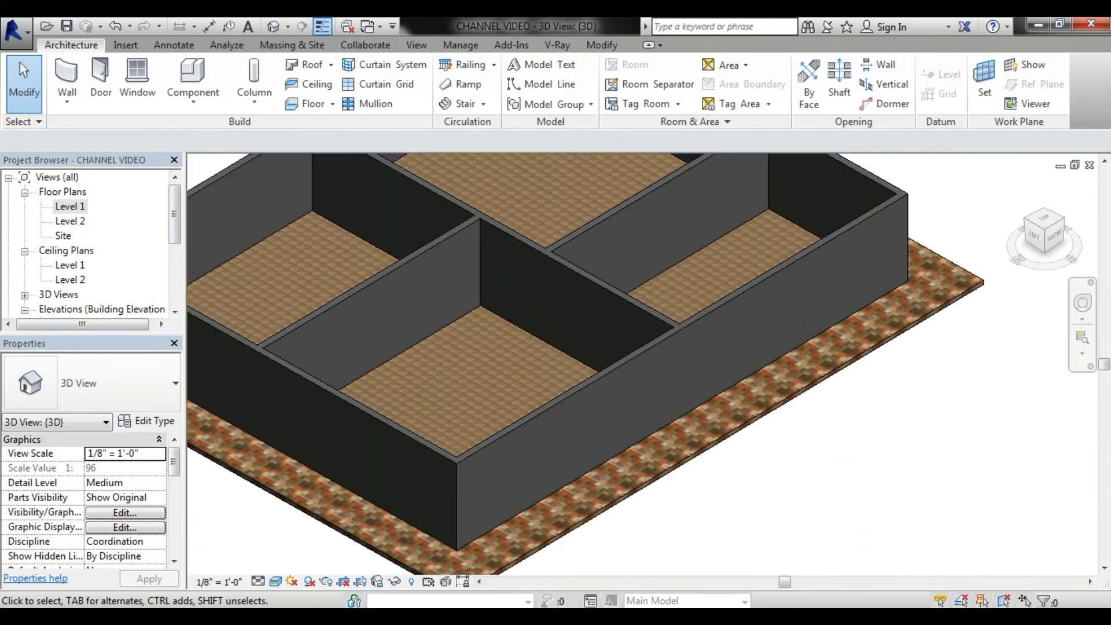
scroll(723, 433, "up", 3)
scroll(723, 434, "up", 2)
scroll(723, 434, "up", 2)
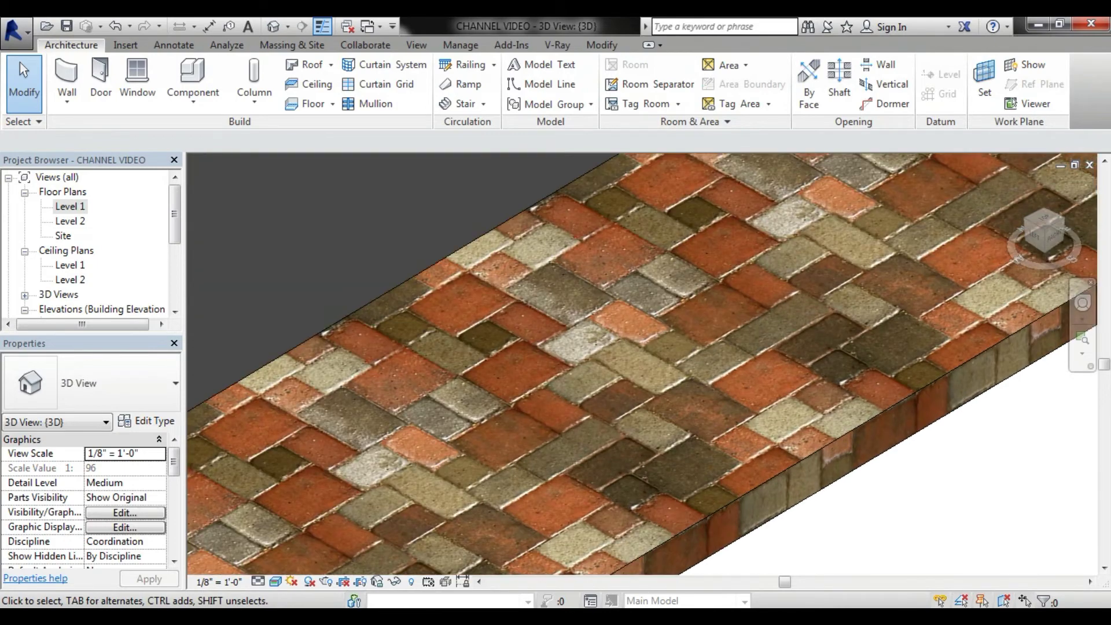
scroll(642, 364, "down", 1)
scroll(642, 364, "down", 2)
scroll(642, 364, "down", 1)
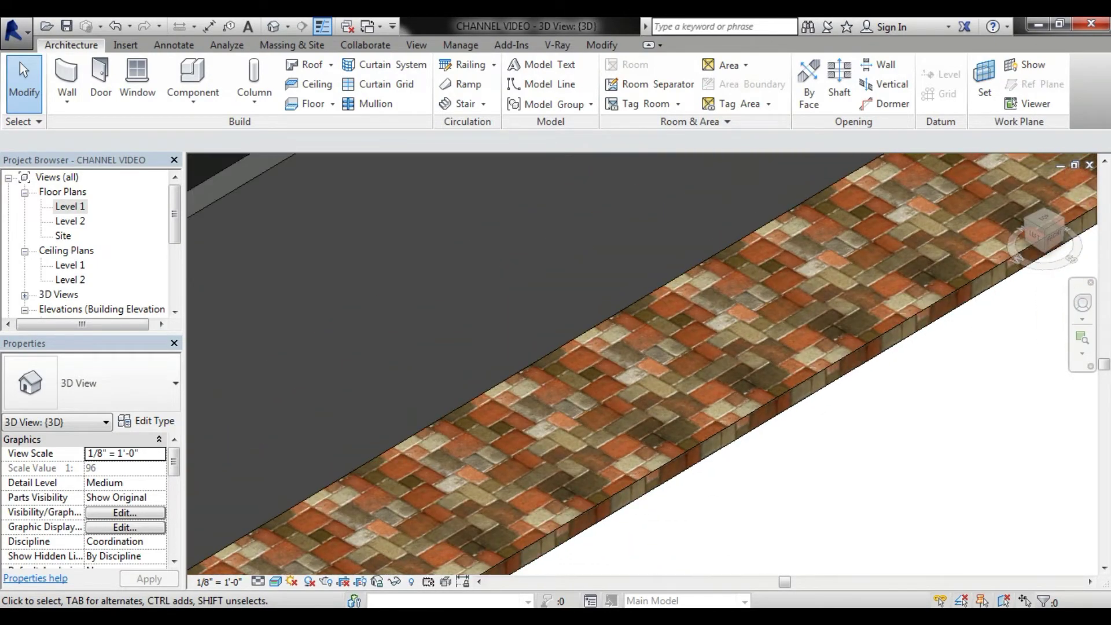
scroll(642, 365, "up", 1)
scroll(642, 365, "up", 2)
scroll(642, 364, "up", 2)
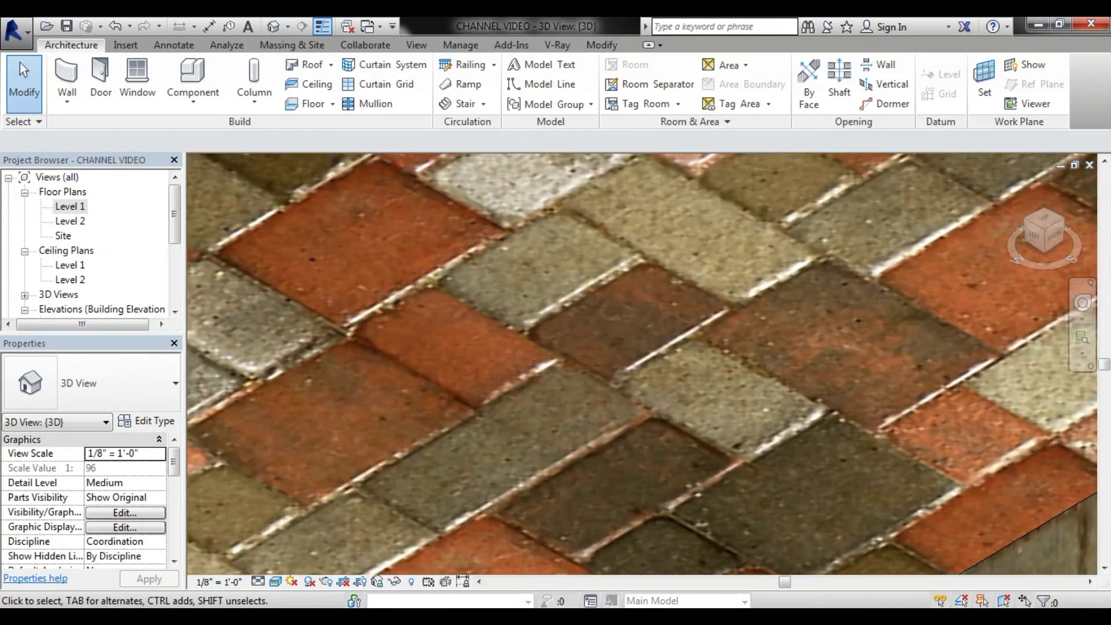
scroll(642, 365, "down", 2)
scroll(642, 365, "down", 2)
scroll(642, 364, "down", 2)
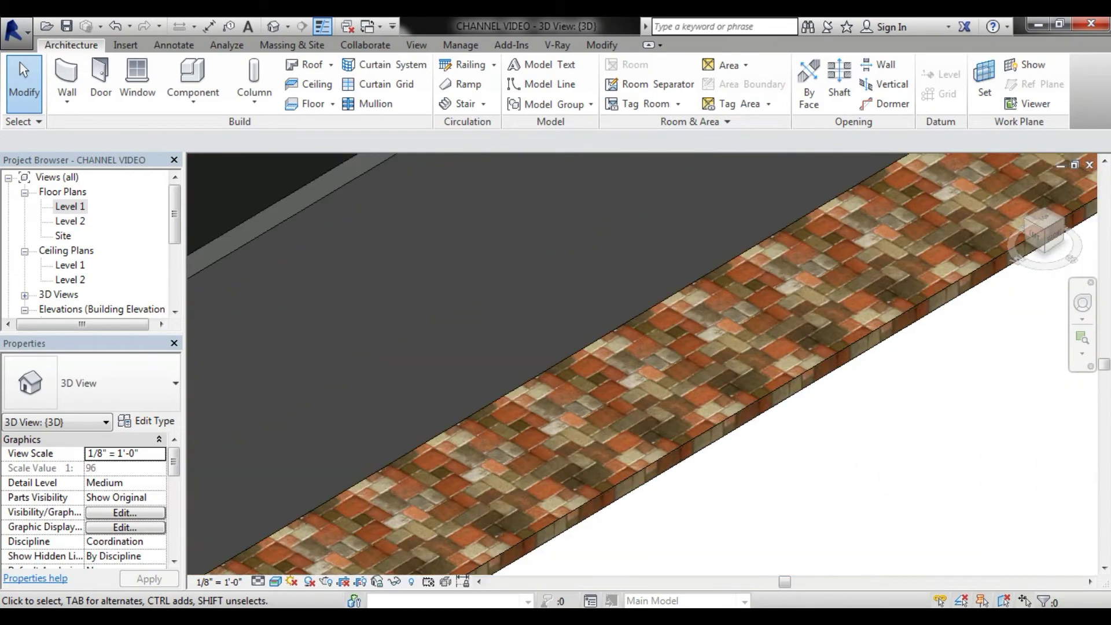
middle_click_drag(578, 289, 809, 463)
scroll(642, 365, "up", 2)
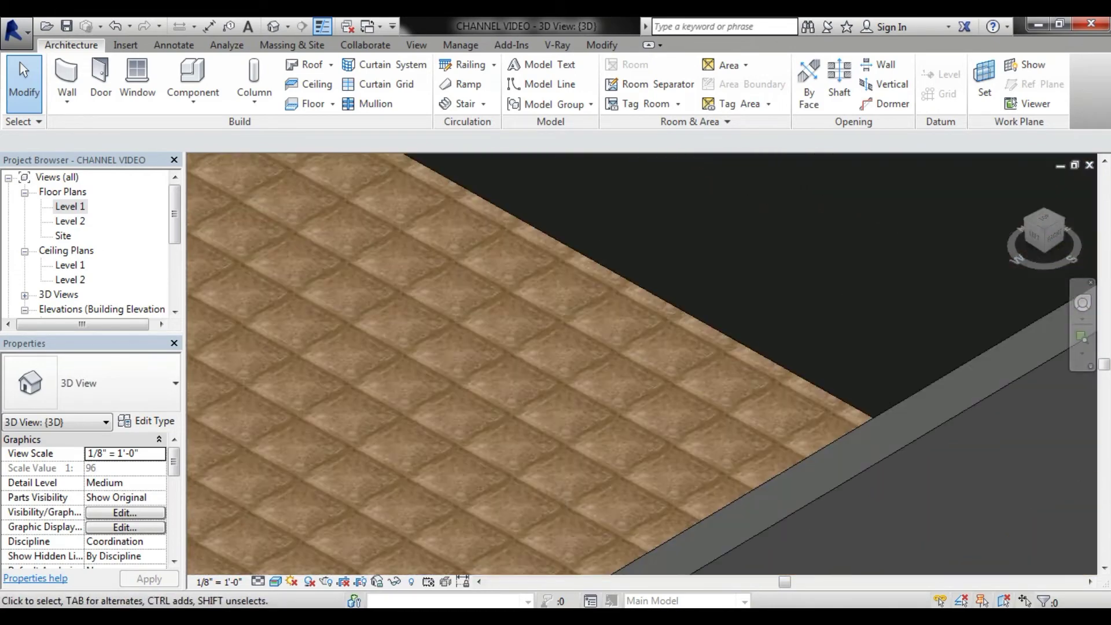
scroll(642, 365, "up", 2)
scroll(642, 365, "up", 2)
scroll(642, 365, "up", 1)
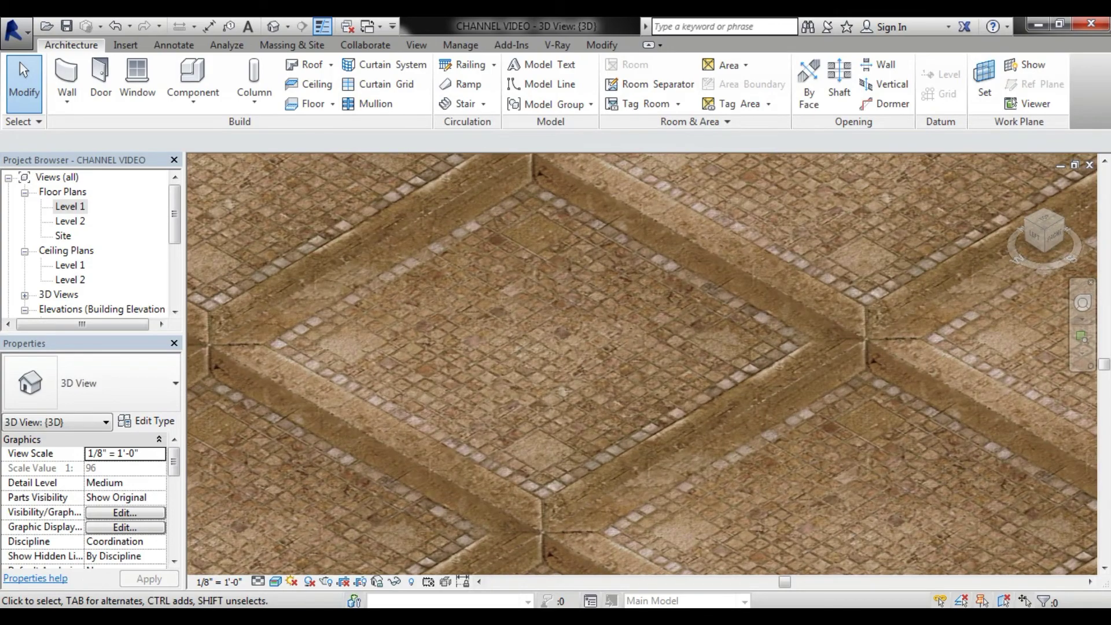
scroll(642, 365, "up", 1)
scroll(642, 364, "up", 1)
scroll(642, 364, "up", 1)
scroll(642, 365, "down", 1)
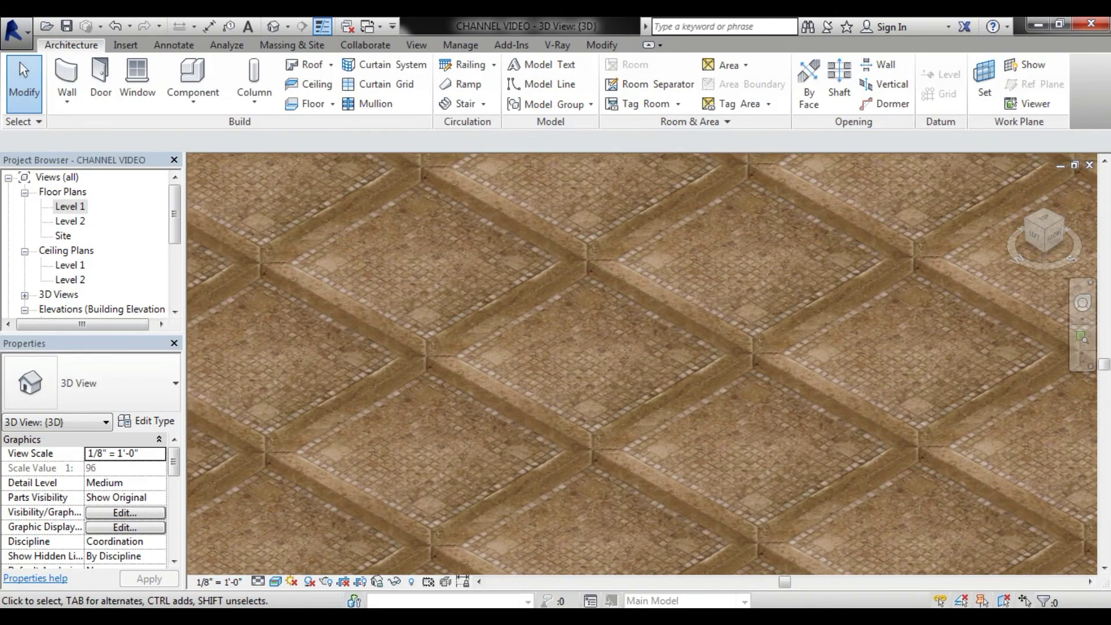
scroll(642, 364, "down", 2)
scroll(642, 364, "down", 1)
scroll(642, 364, "down", 1)
scroll(642, 365, "down", 1)
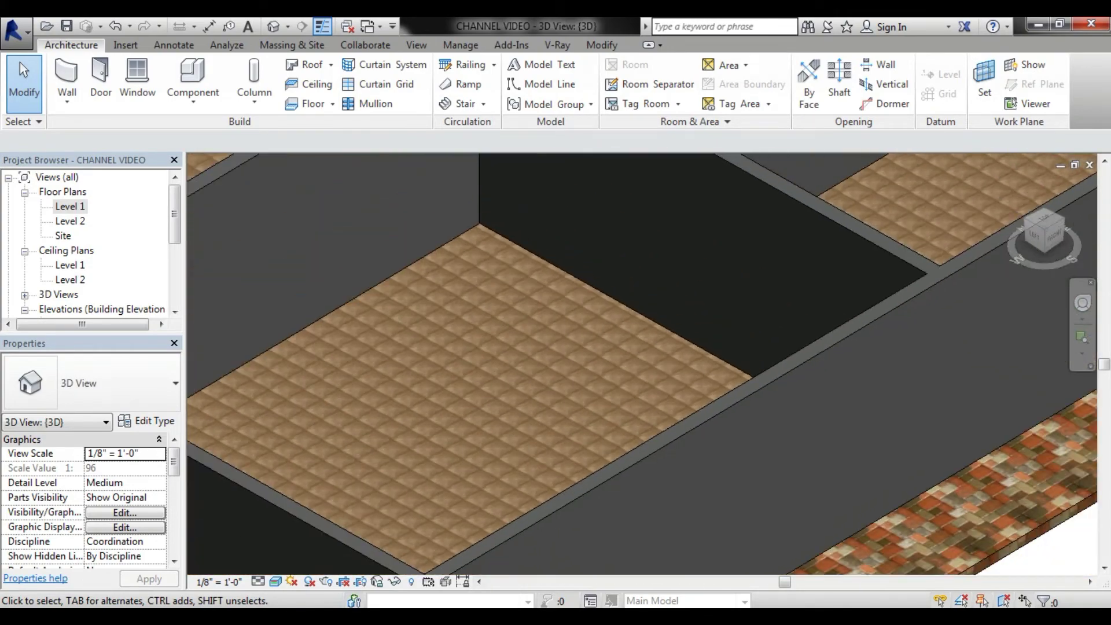
scroll(642, 365, "down", 1)
middle_click_drag(642, 365, 579, 370, "shift")
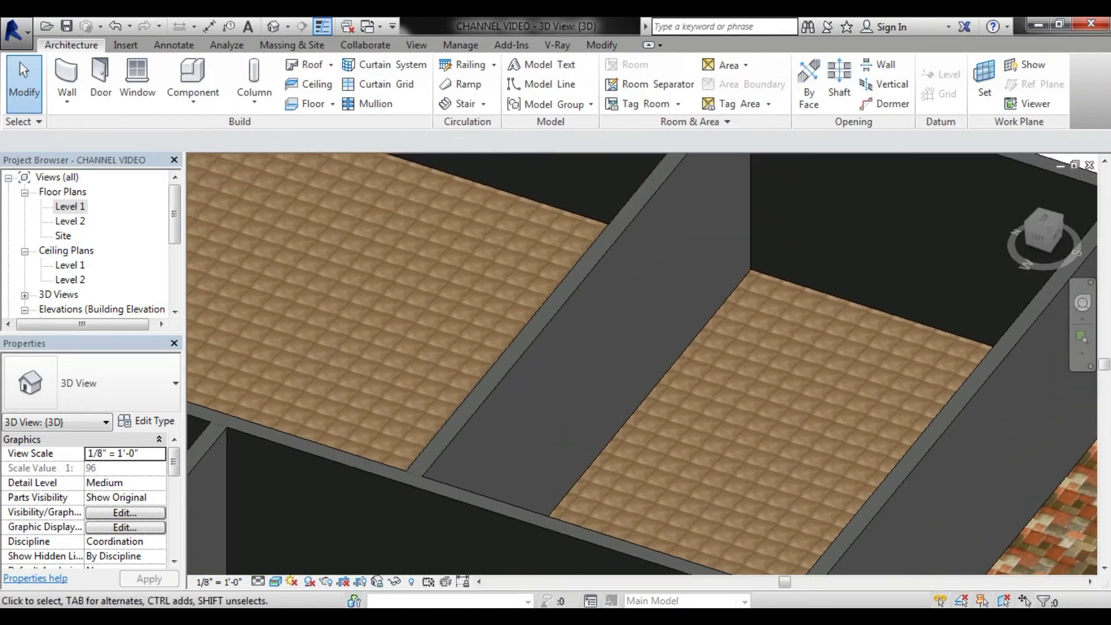
scroll(642, 364, "up", 2)
scroll(642, 364, "down", 1)
scroll(643, 364, "down", 1)
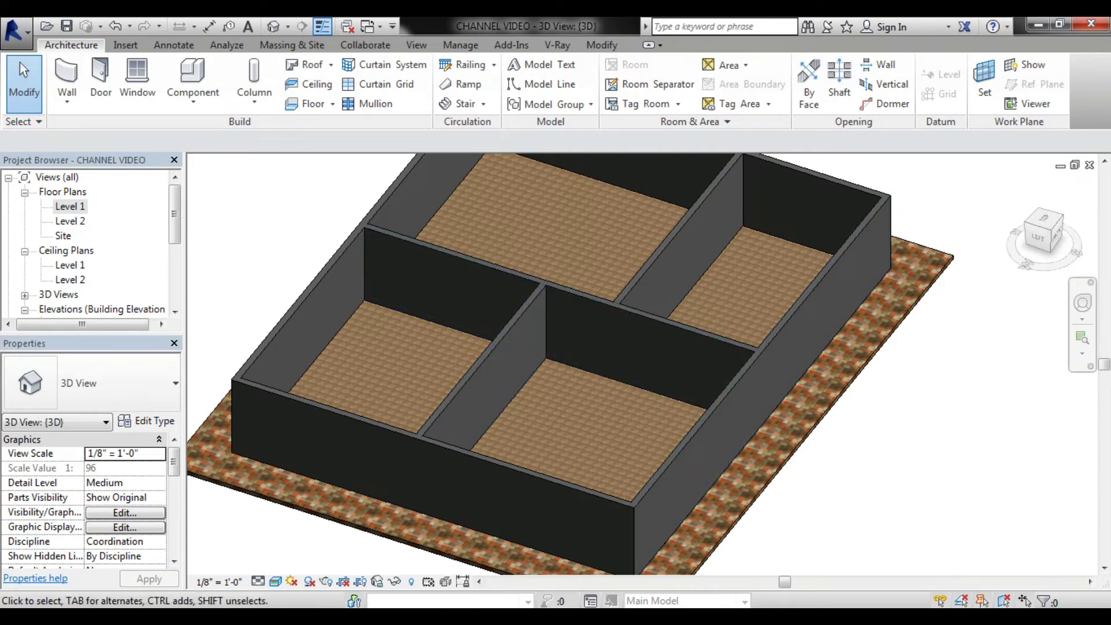
scroll(433, 463, "up", 2)
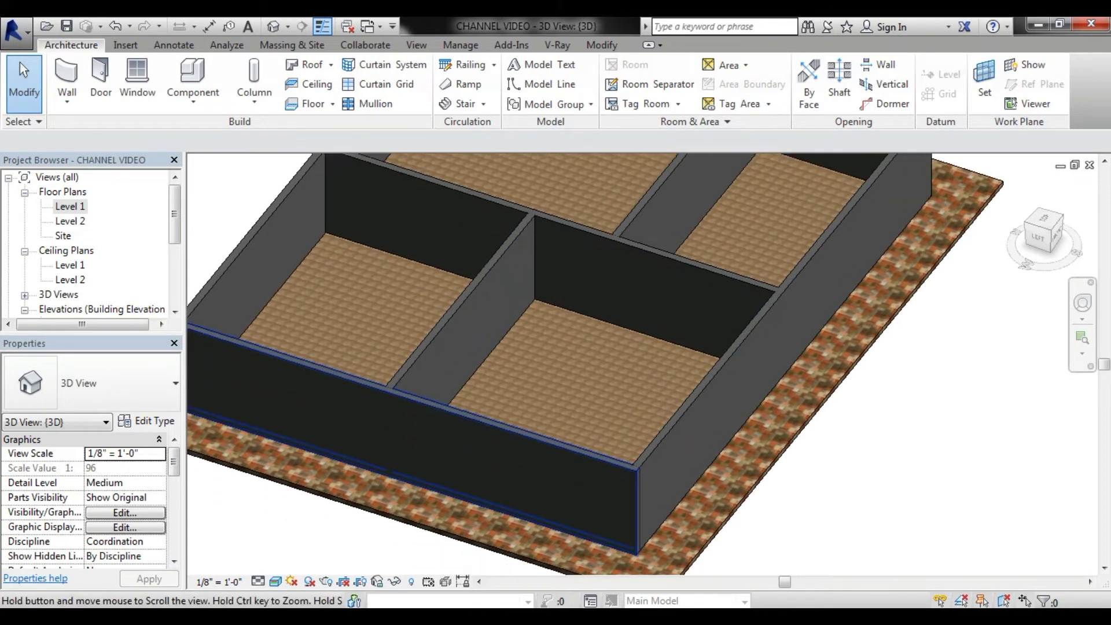
middle_click_drag(433, 463, 434, 370)
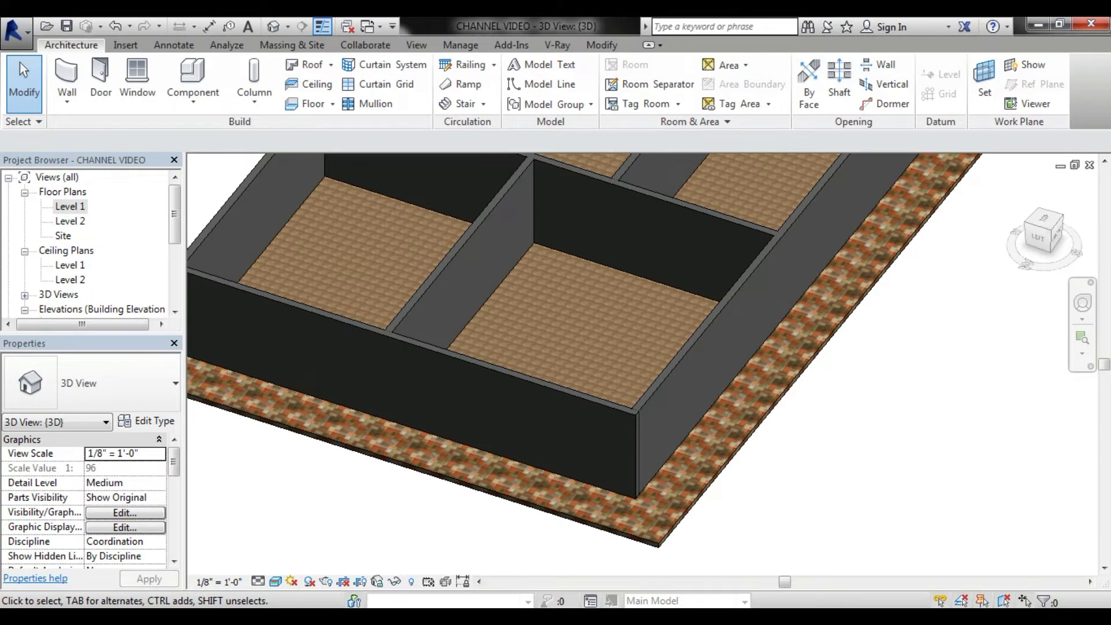
Try selecting the floor slab several times, clearing the selection each time.
left_click(405, 445)
key("Escape")
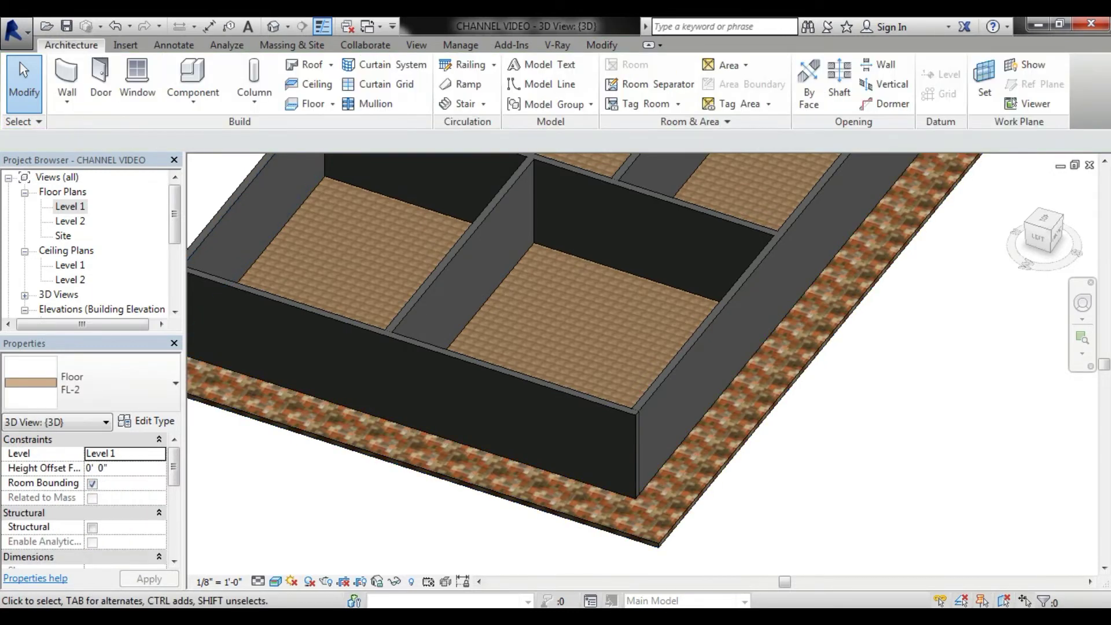
left_click(405, 449)
key("Escape")
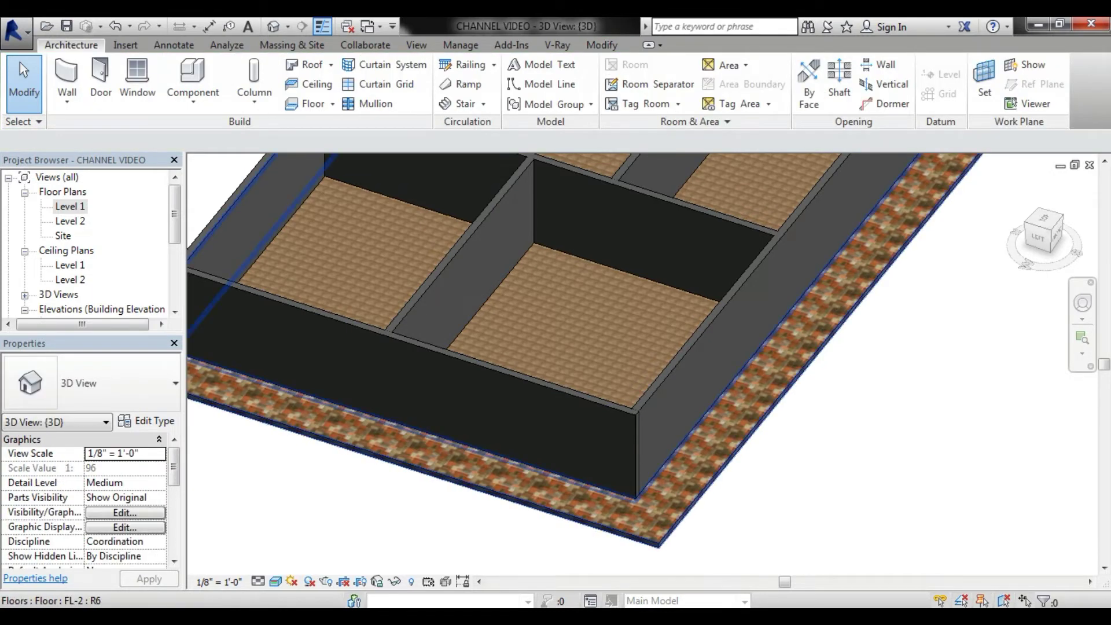
left_click(404, 446)
key("Escape")
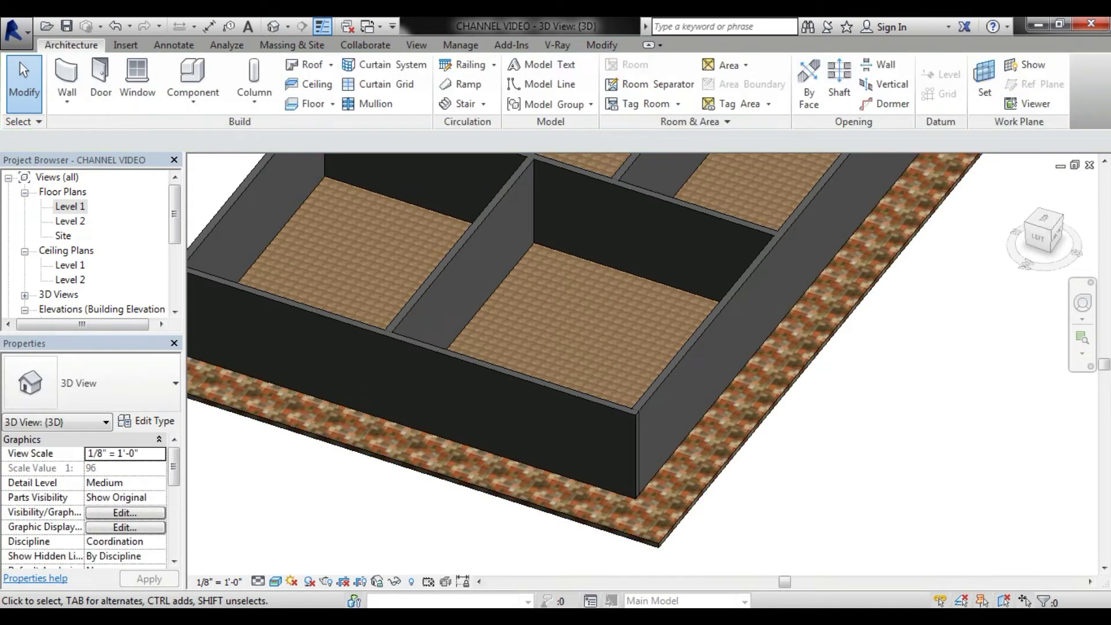
Tab-select the connected walls and floors, then filter the selection to floors only.
key("Tab")
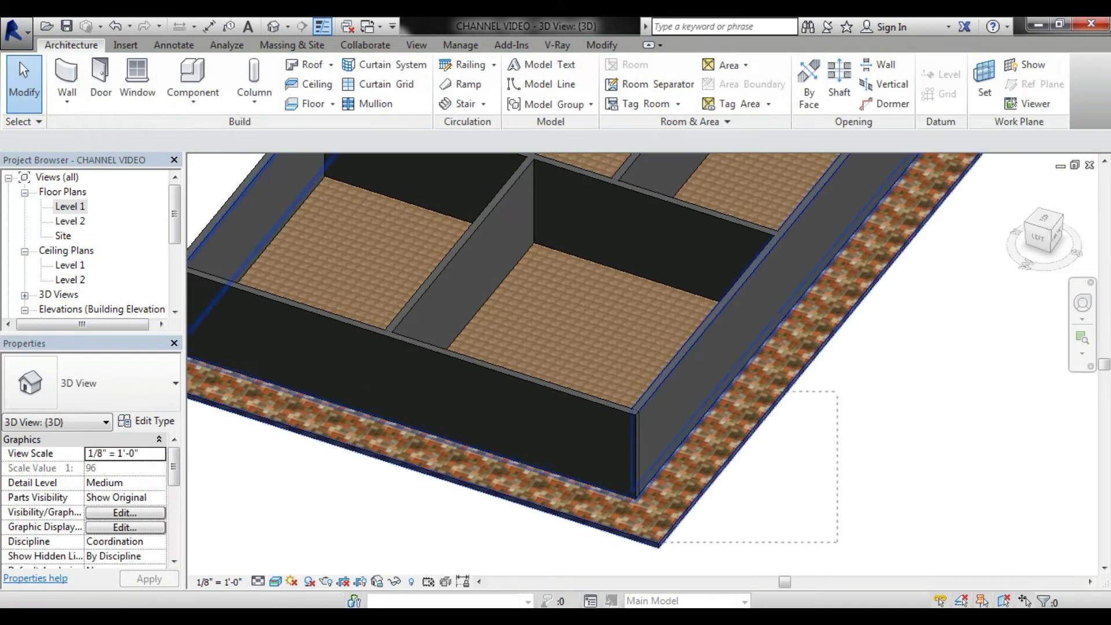
left_click(572, 472)
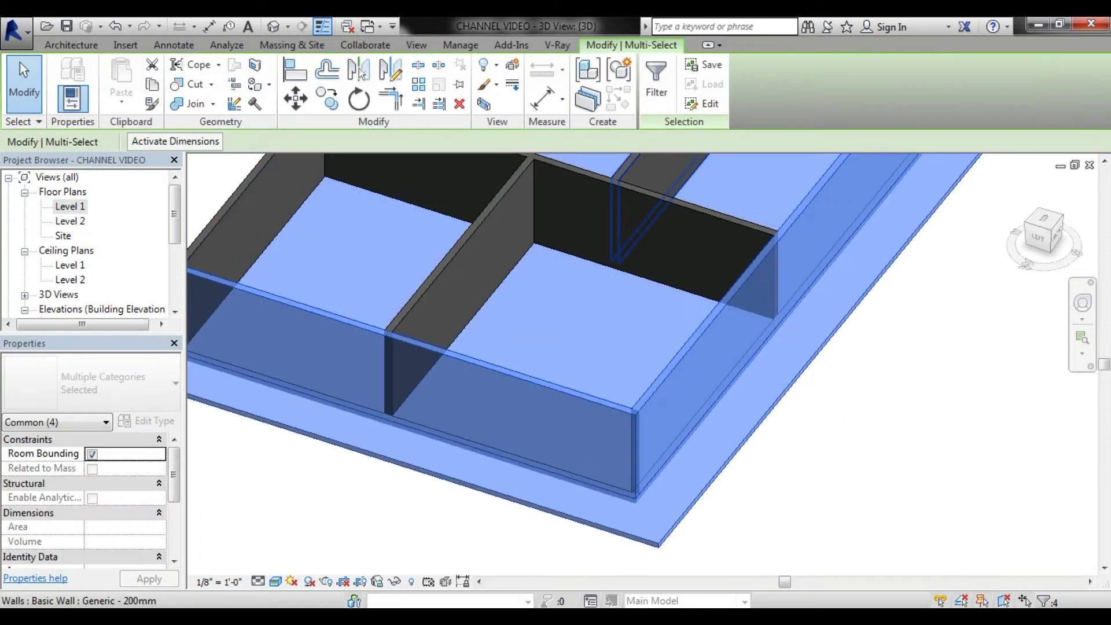
left_click(655, 84)
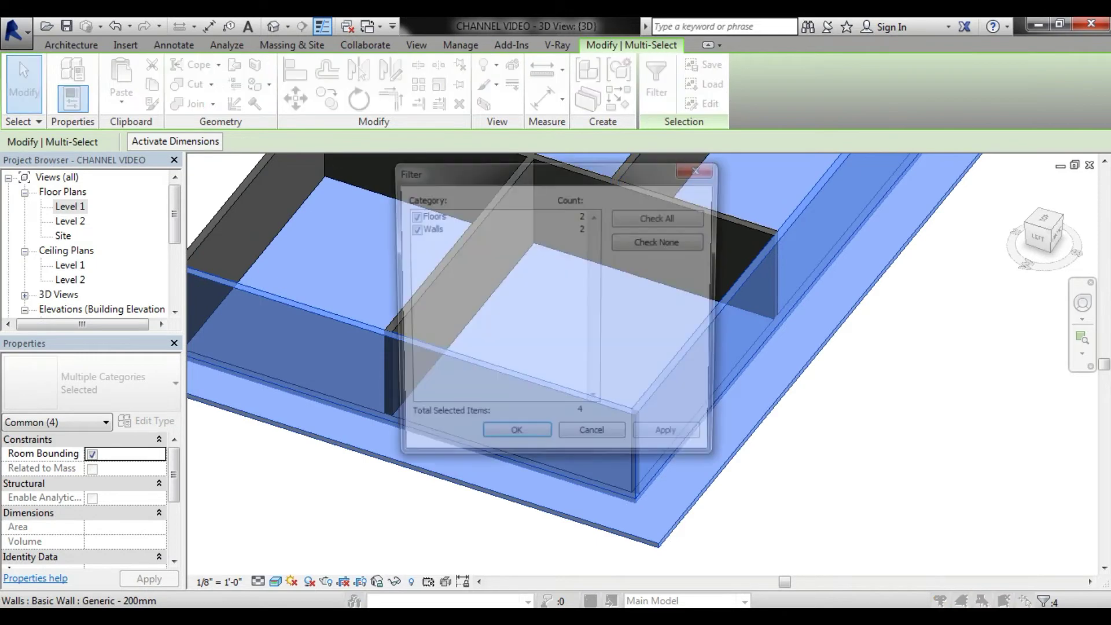
left_click(411, 228)
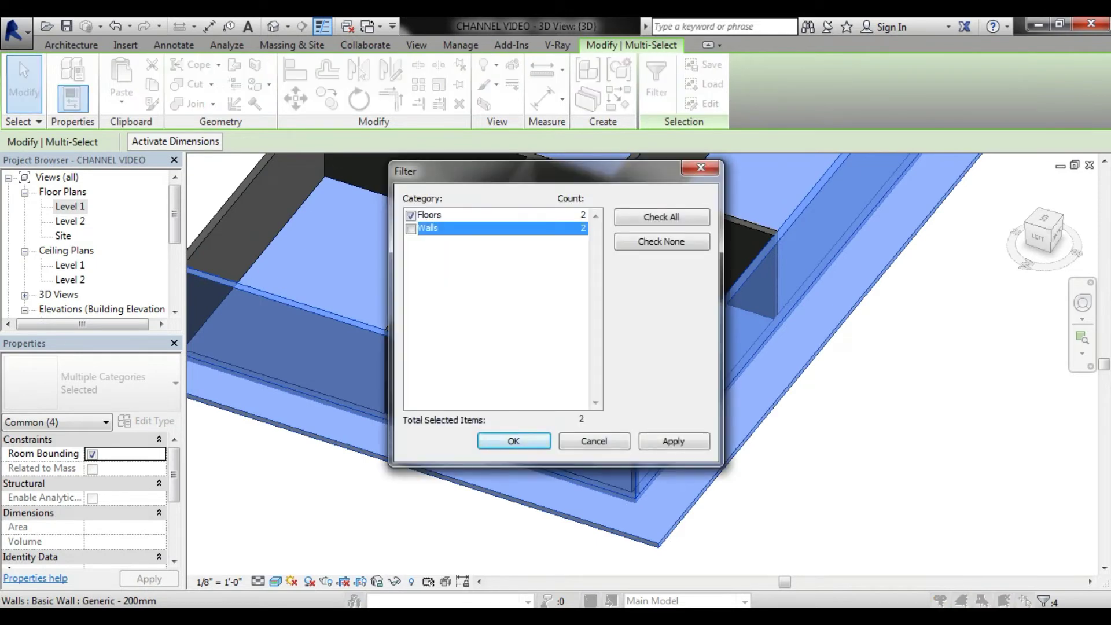
left_click(673, 441)
left_click(513, 441)
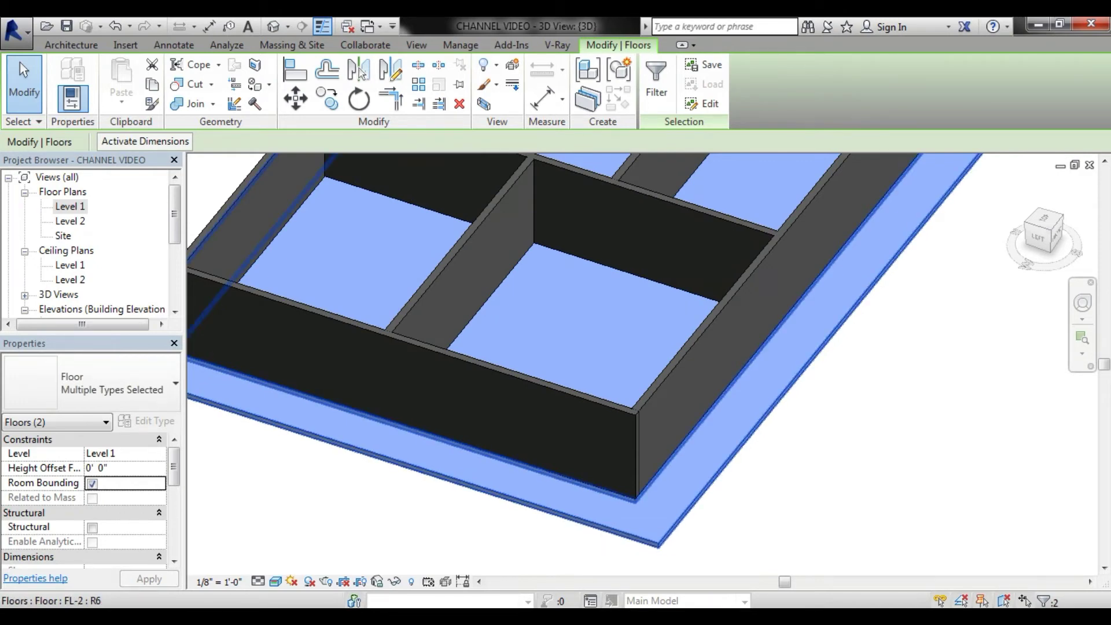
Deselect the brick slab, delete the interior floor, and open the Level 1 plan.
left_click(694, 463)
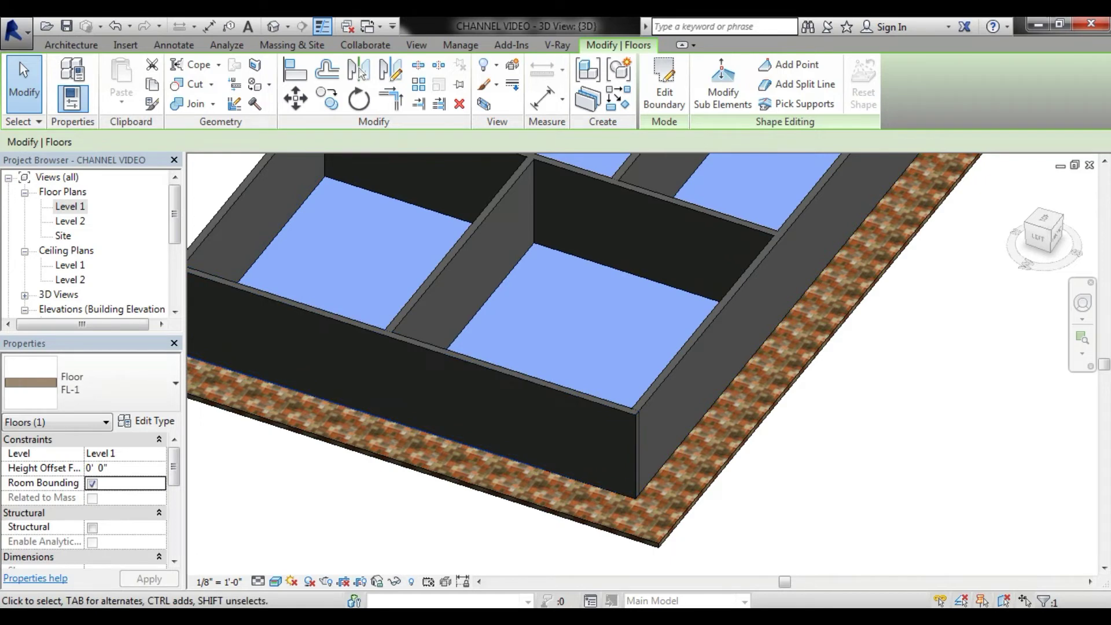
scroll(636, 365, "down", 3)
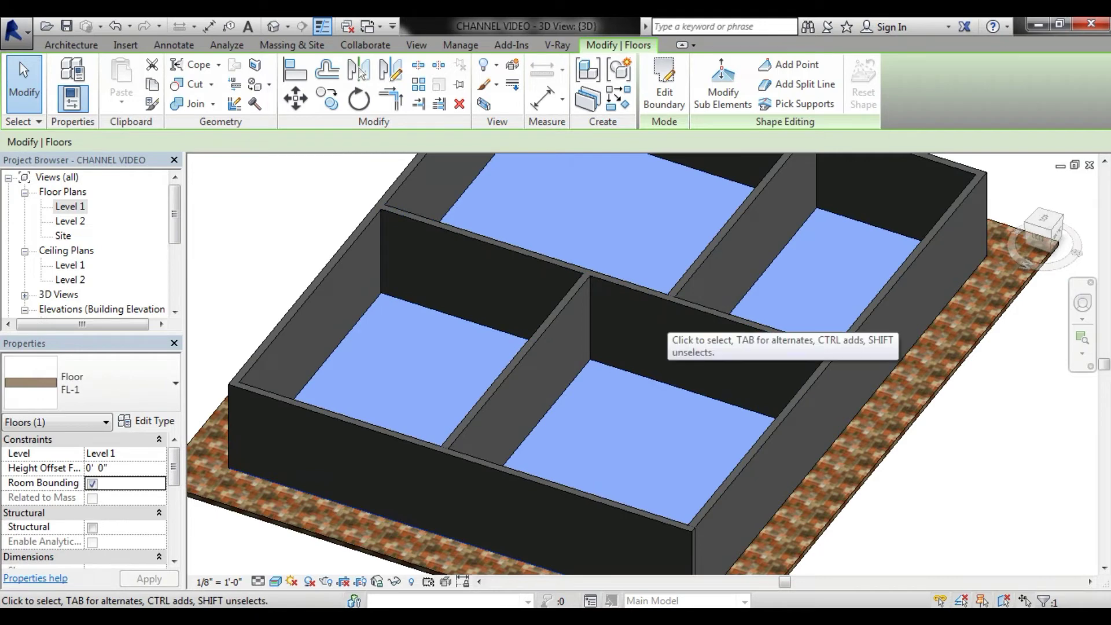
key("Escape")
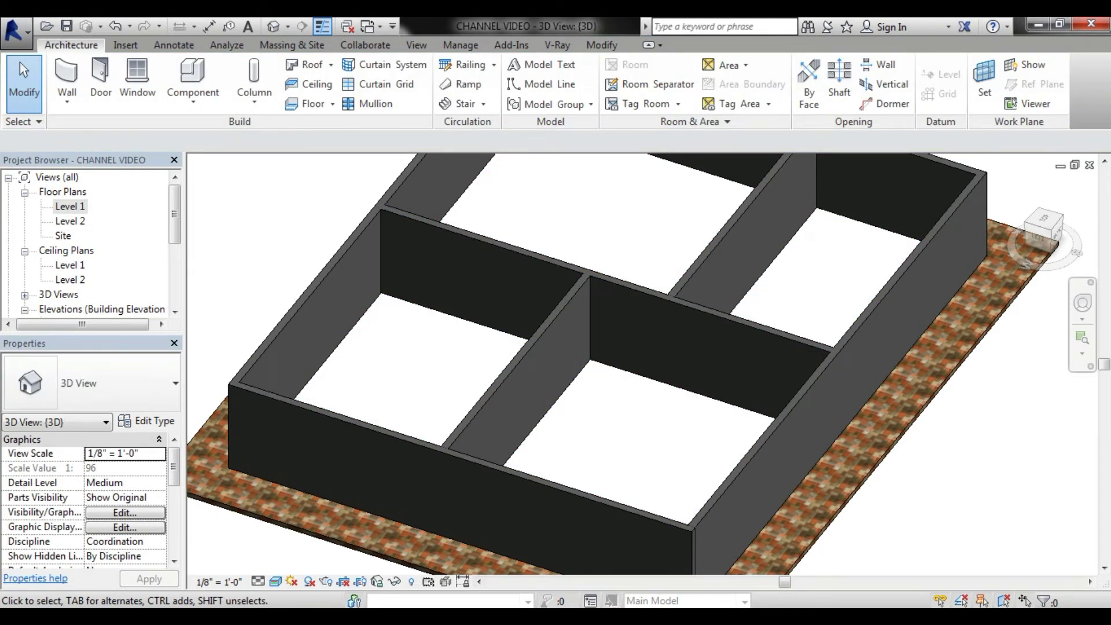
key("Return")
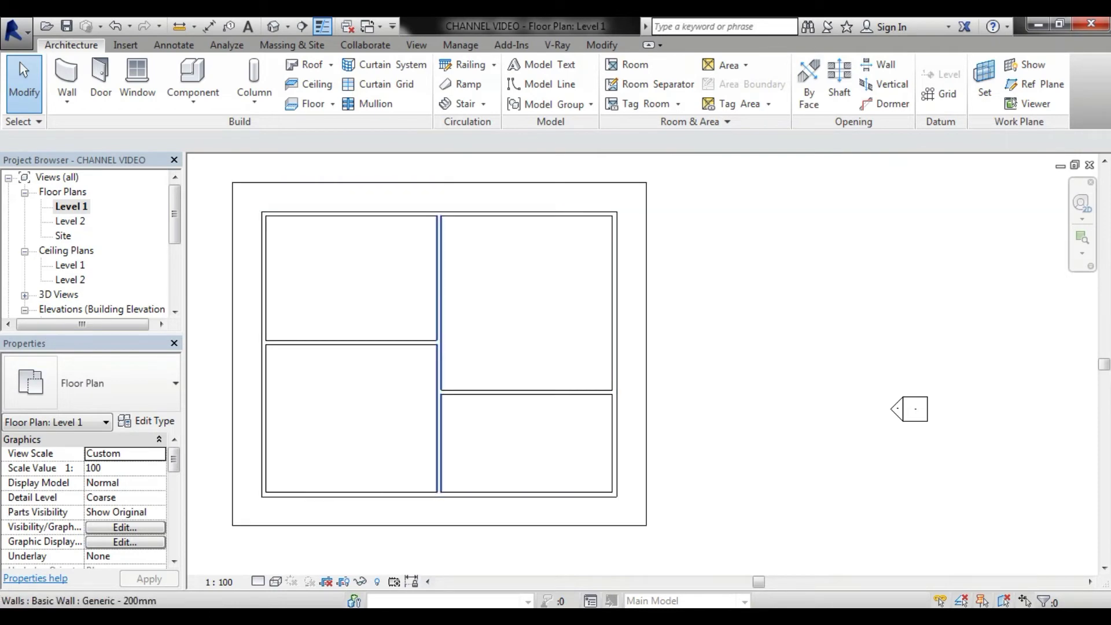
Sketch a rectangular floor boundary in the upper-right room and duplicate floor type FL-2.
left_click(332, 104)
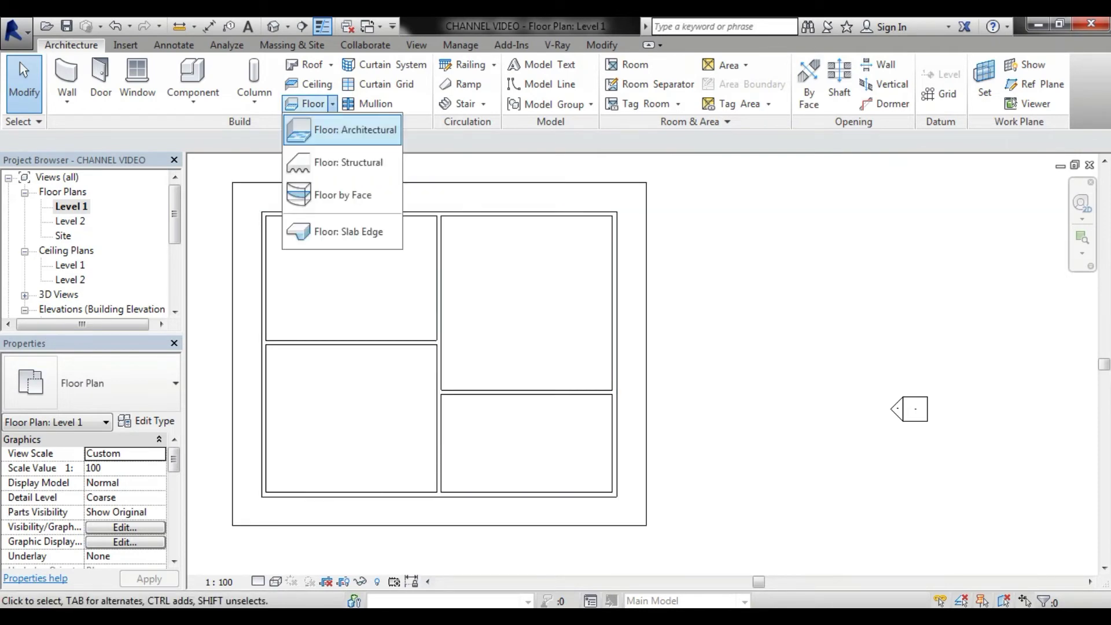
left_click(347, 132)
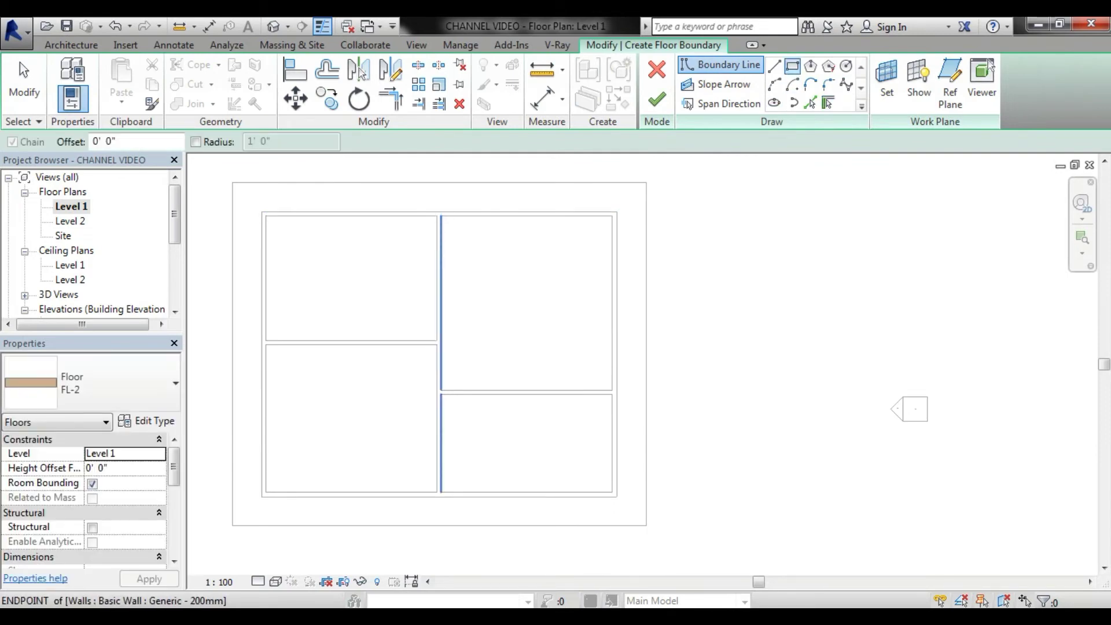
left_click(440, 216)
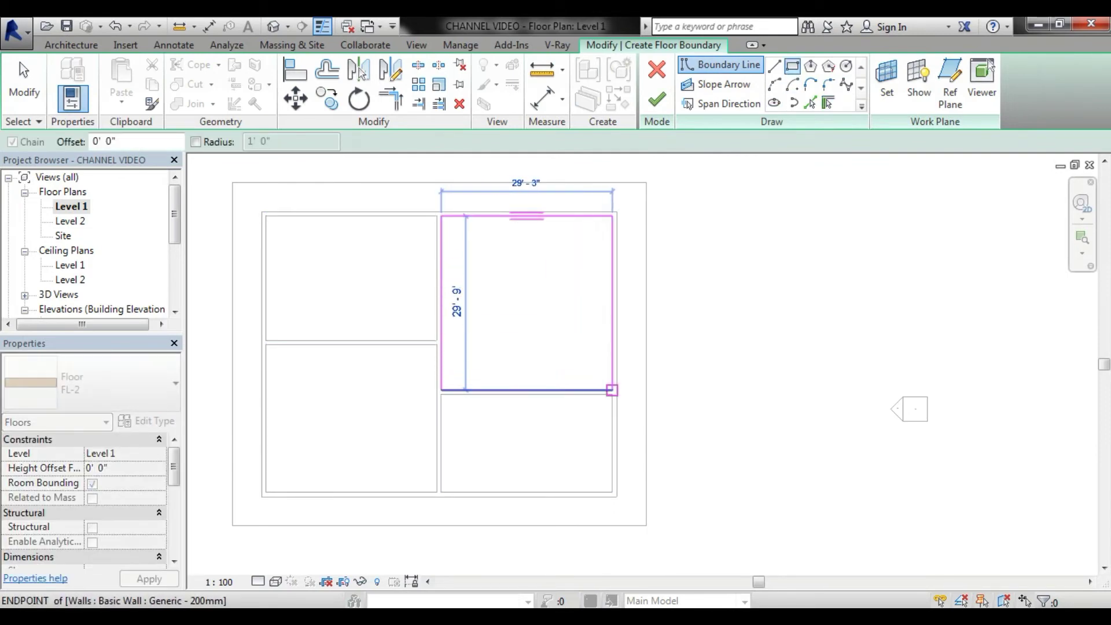
left_click(612, 389)
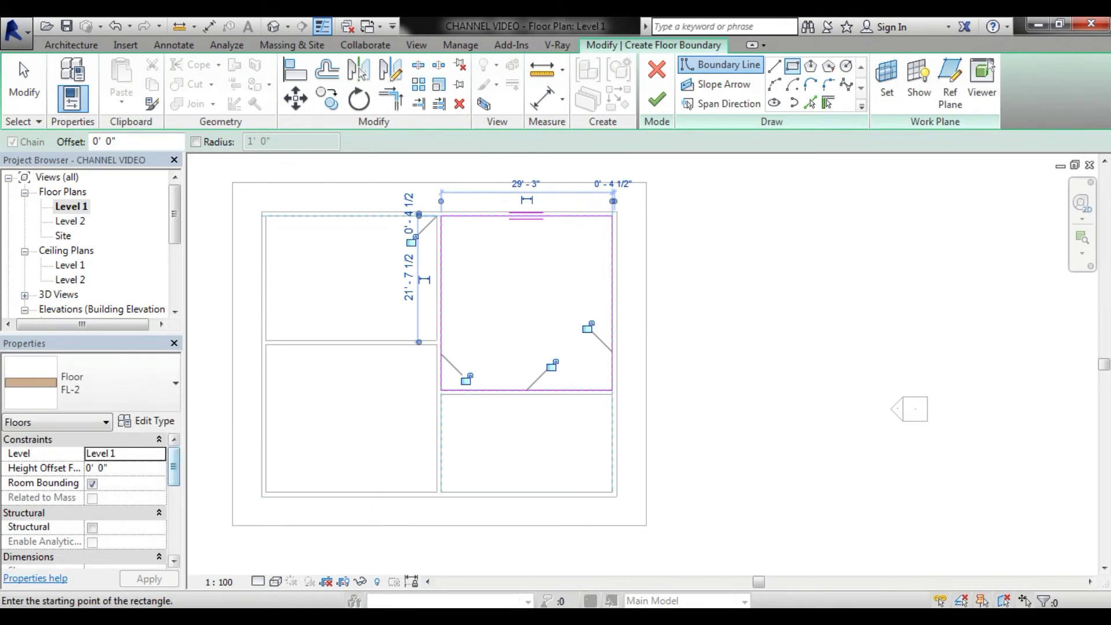
left_click(147, 420)
left_click(787, 86)
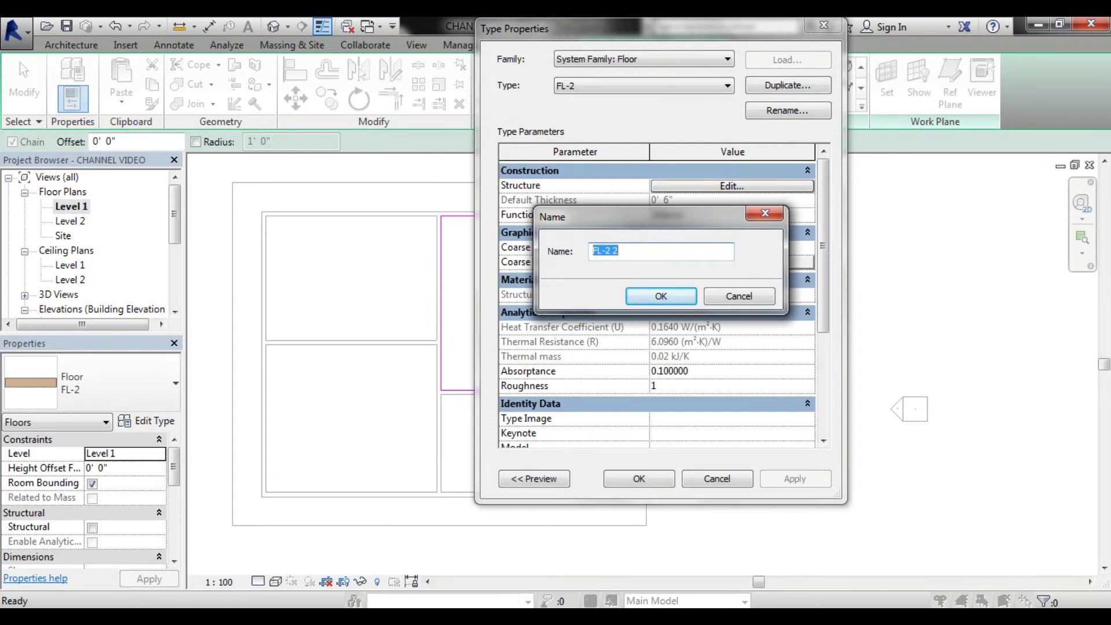
Name the duplicated floor type BED1.
type("E")
key("BackSpace")
key("BackSpace")
type("BE")
left_click(660, 295)
Give BED1's structure layer a new BED1 material with the 1in Squares - Mosaic Blue appearance.
left_click(731, 185)
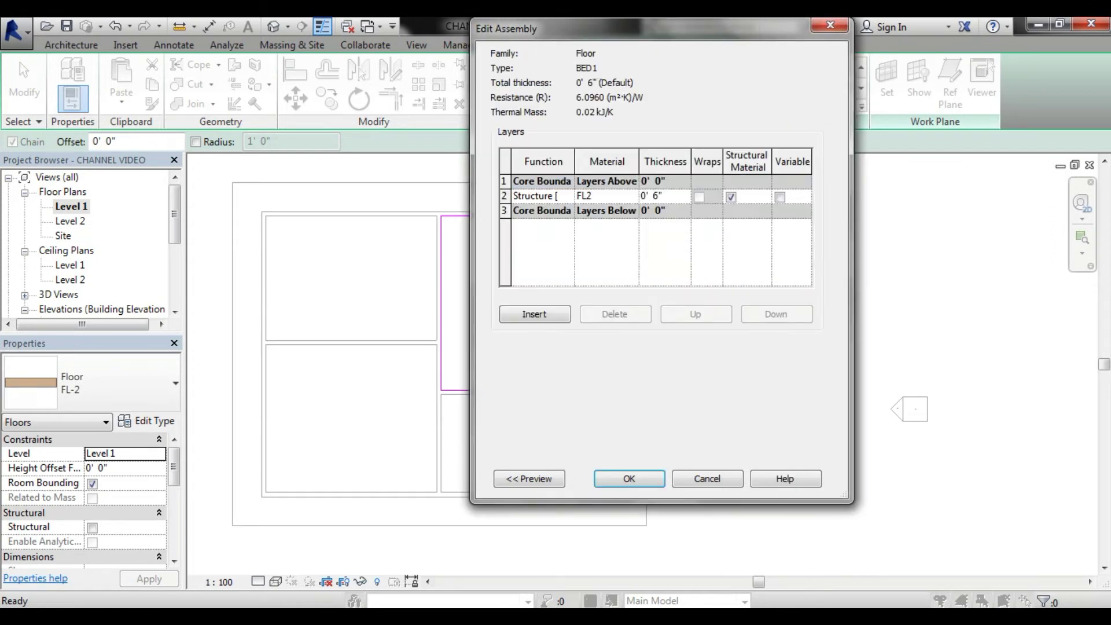
left_click(602, 196)
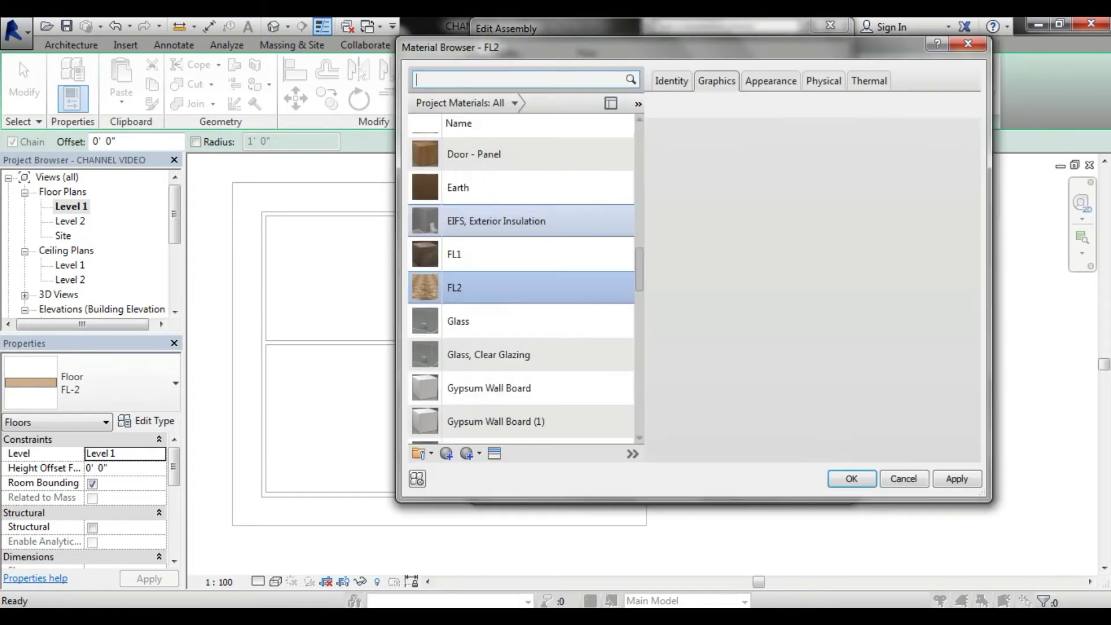
left_click(478, 453)
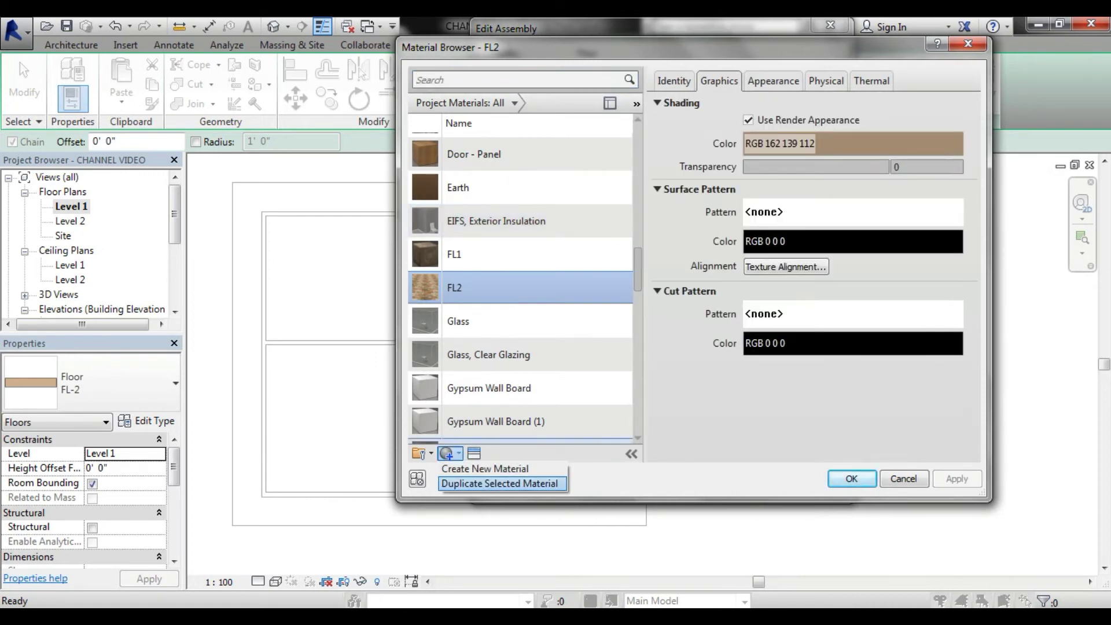
left_click(503, 484)
type("BED1")
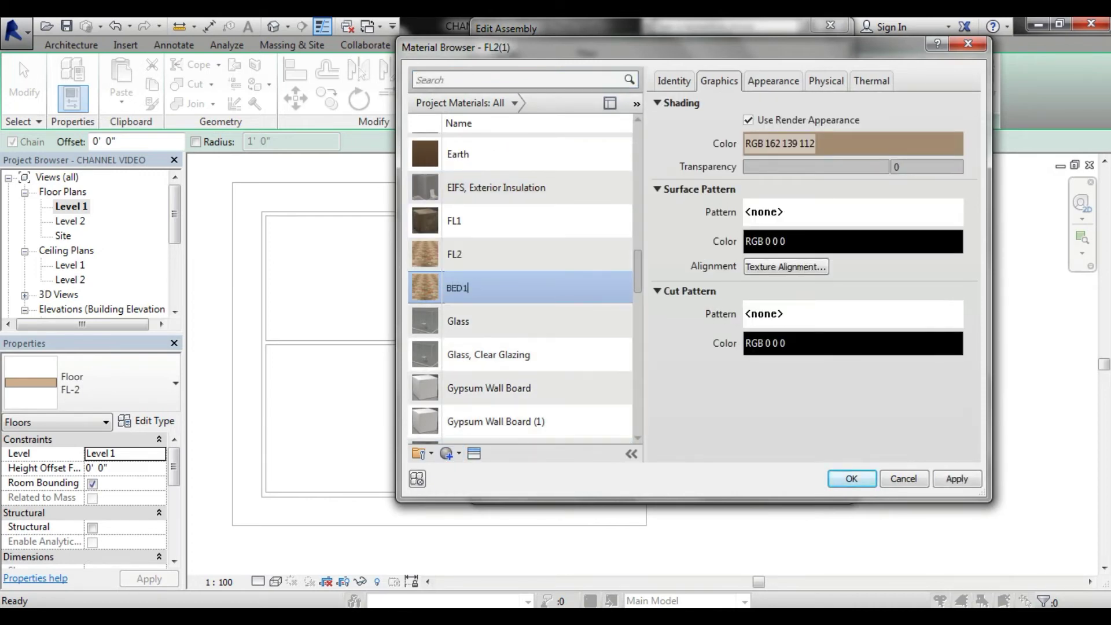
left_click(474, 453)
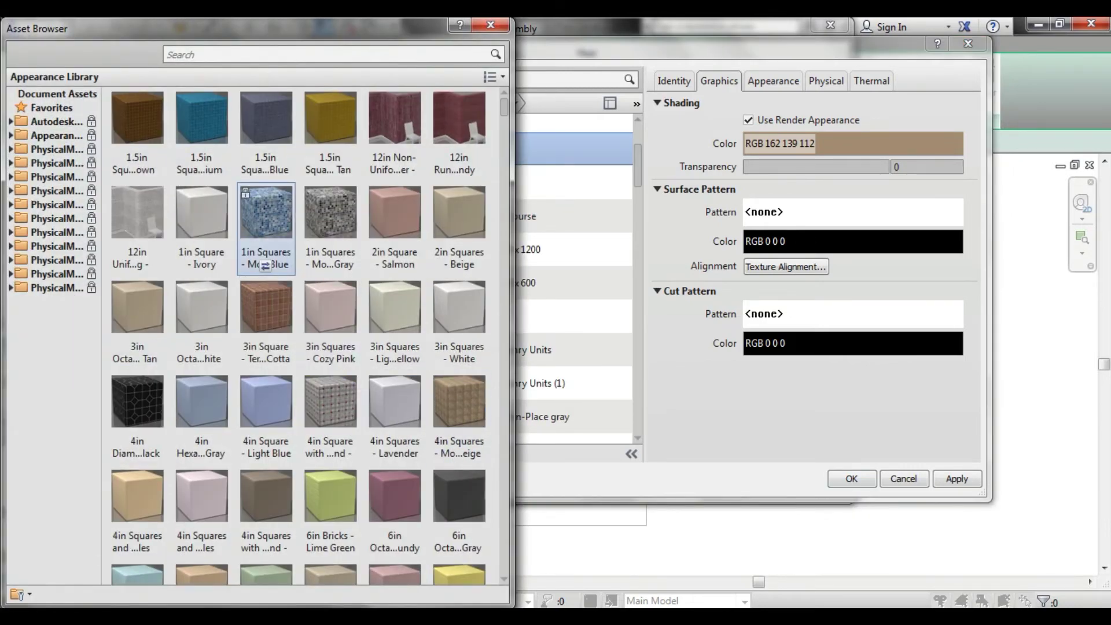
left_click(265, 265)
left_click(490, 25)
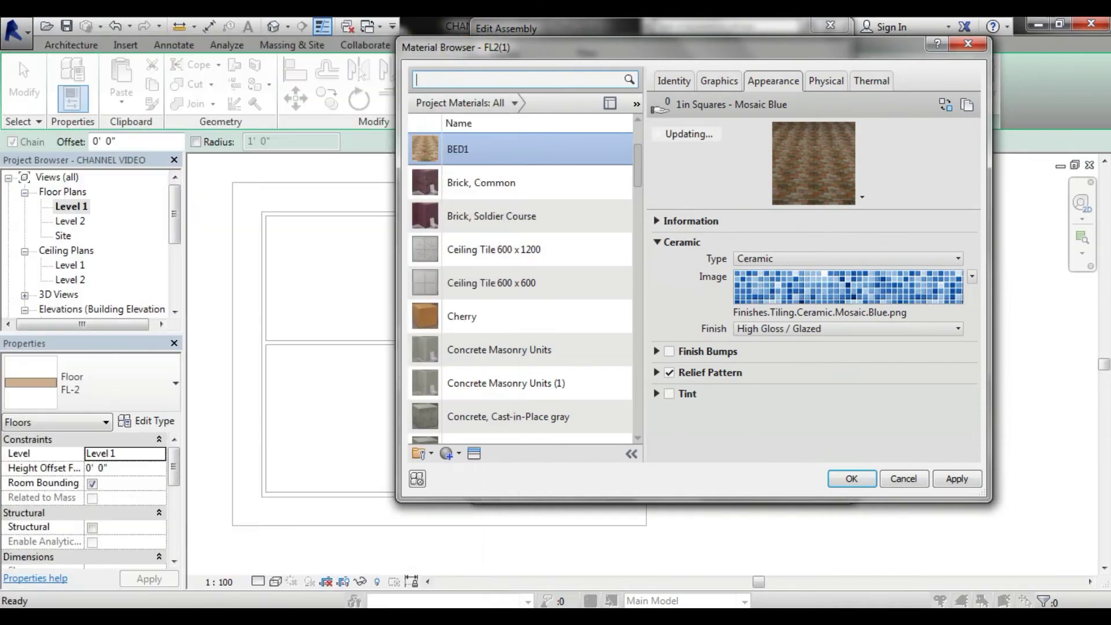
key("Return")
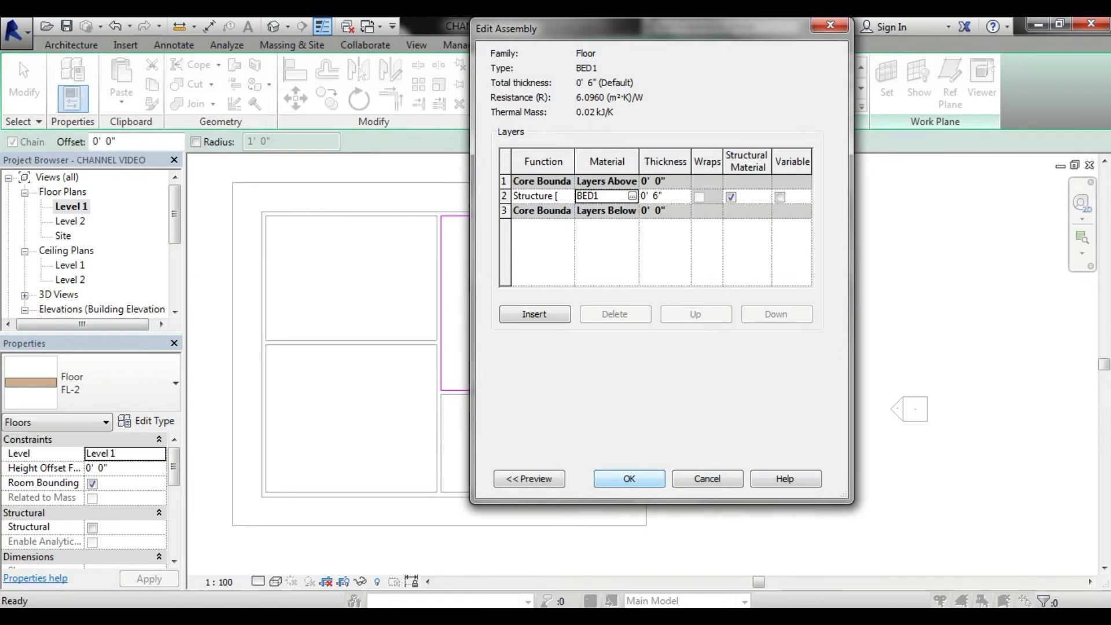
key("Return")
key("Return")
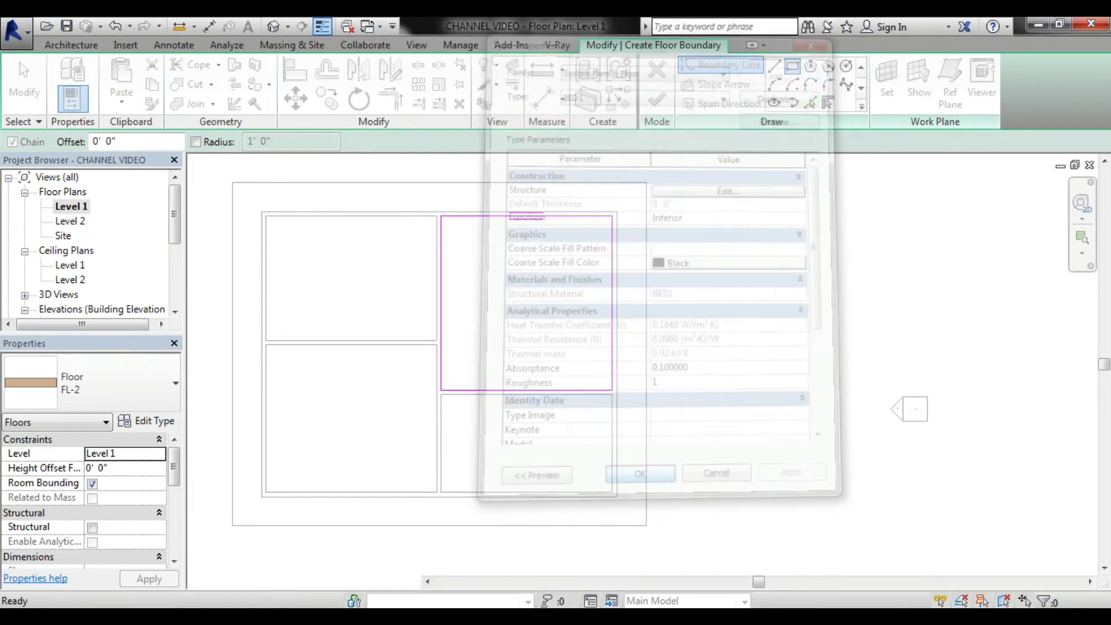
Finish the top-right BED1 floor and pick the four walls bounding the bottom-right room.
left_click(656, 99)
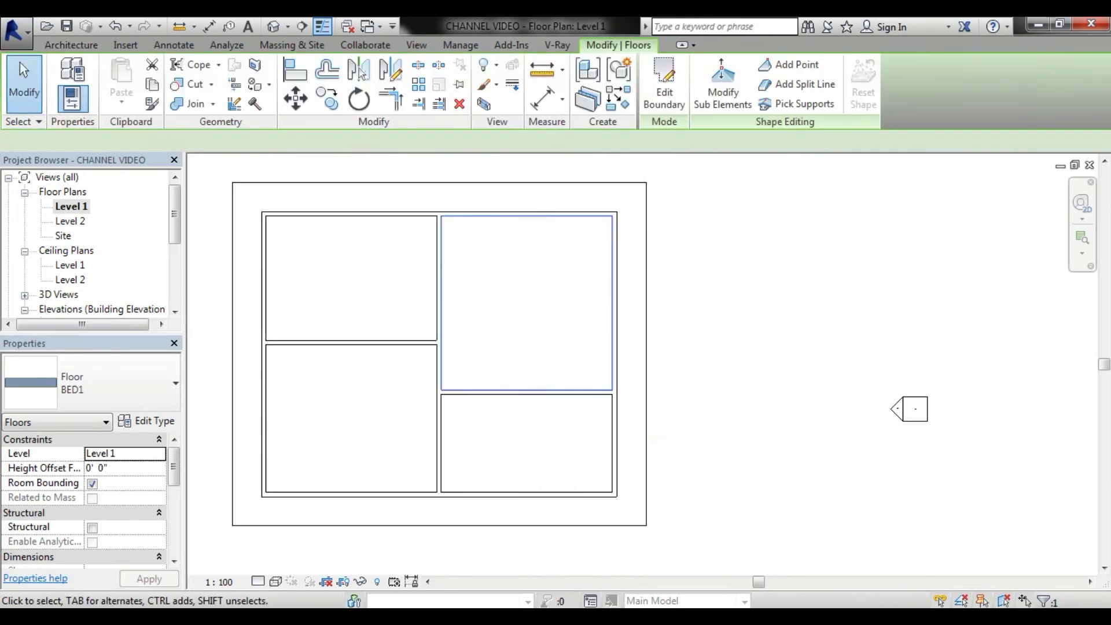
key("Escape")
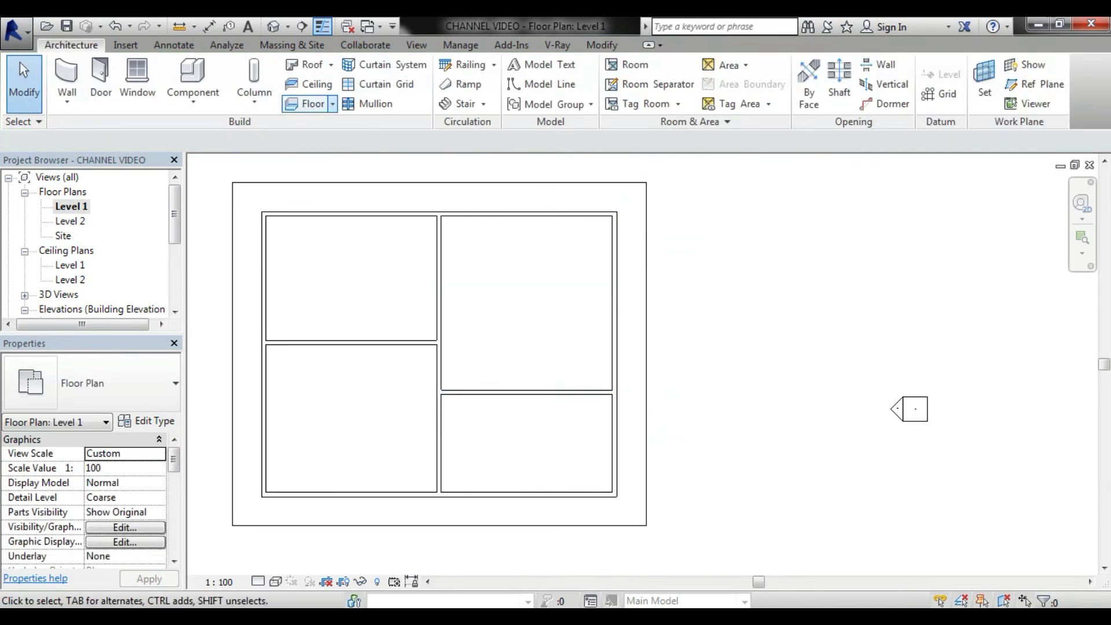
left_click(332, 103)
left_click(347, 129)
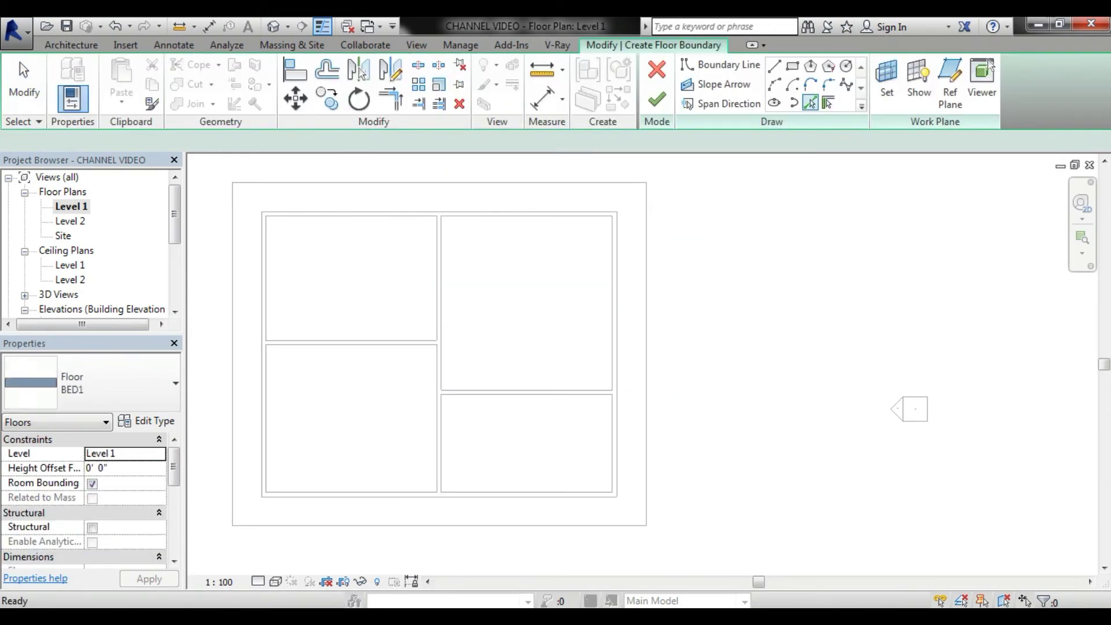
left_click(526, 394)
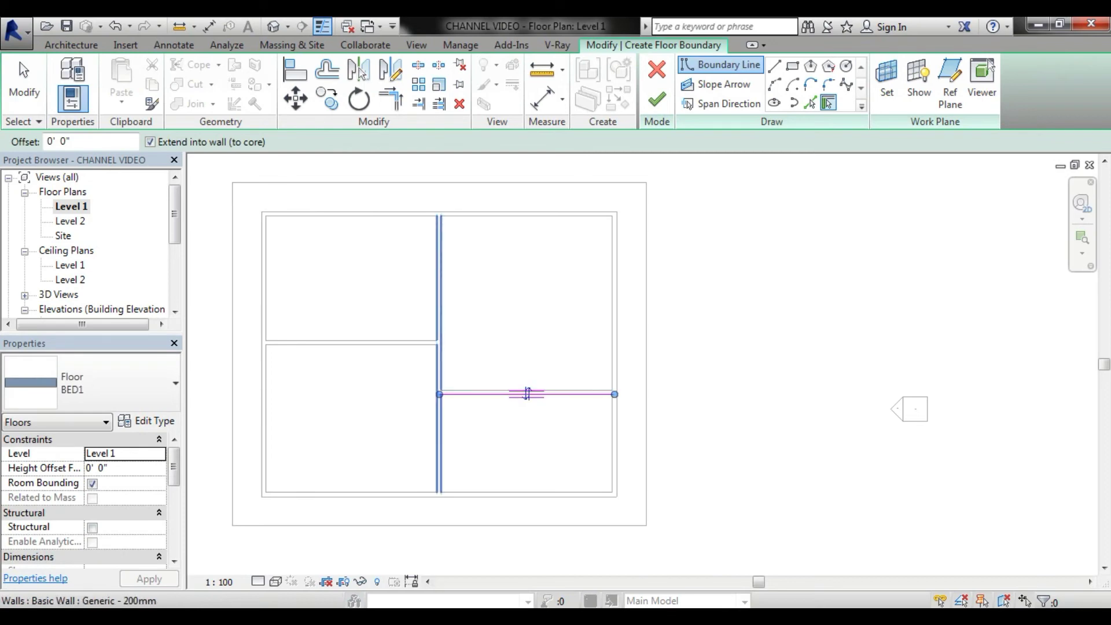
left_click(441, 354)
left_click(439, 491)
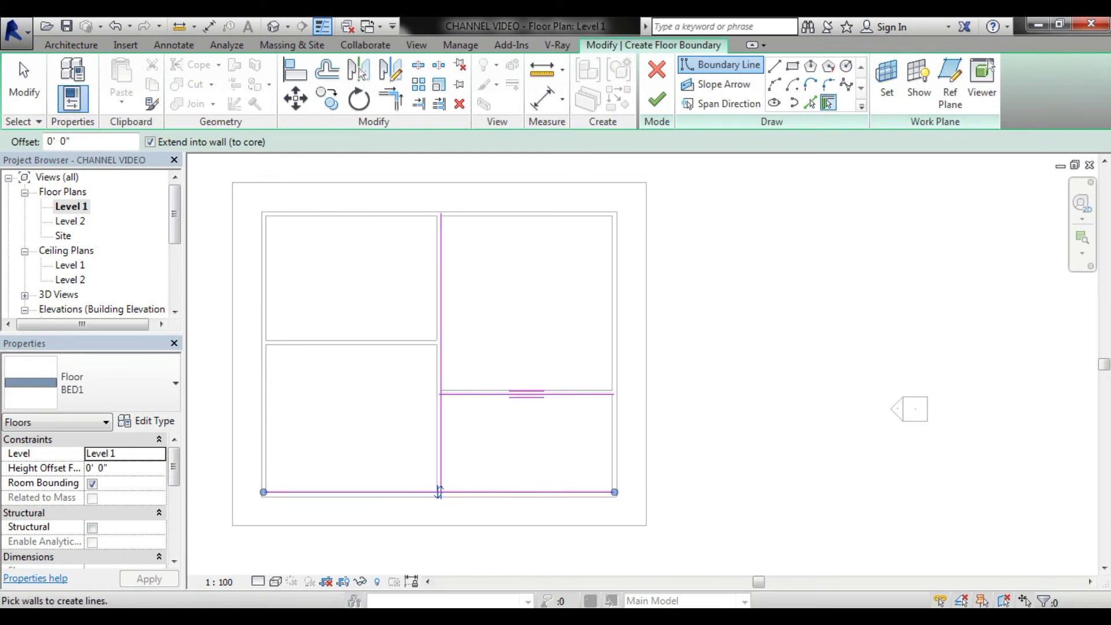
left_click(614, 347)
Trim the picked boundary lines with TR into a closed rectangle around the bottom-right room.
scroll(448, 387, "up", 3)
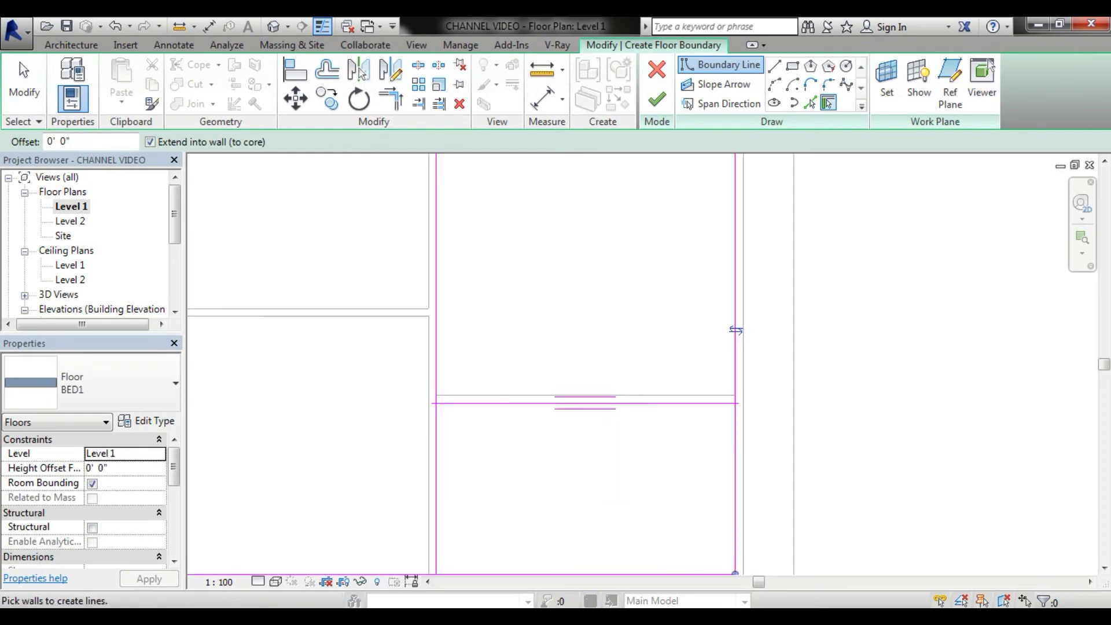
key("t")
key("r")
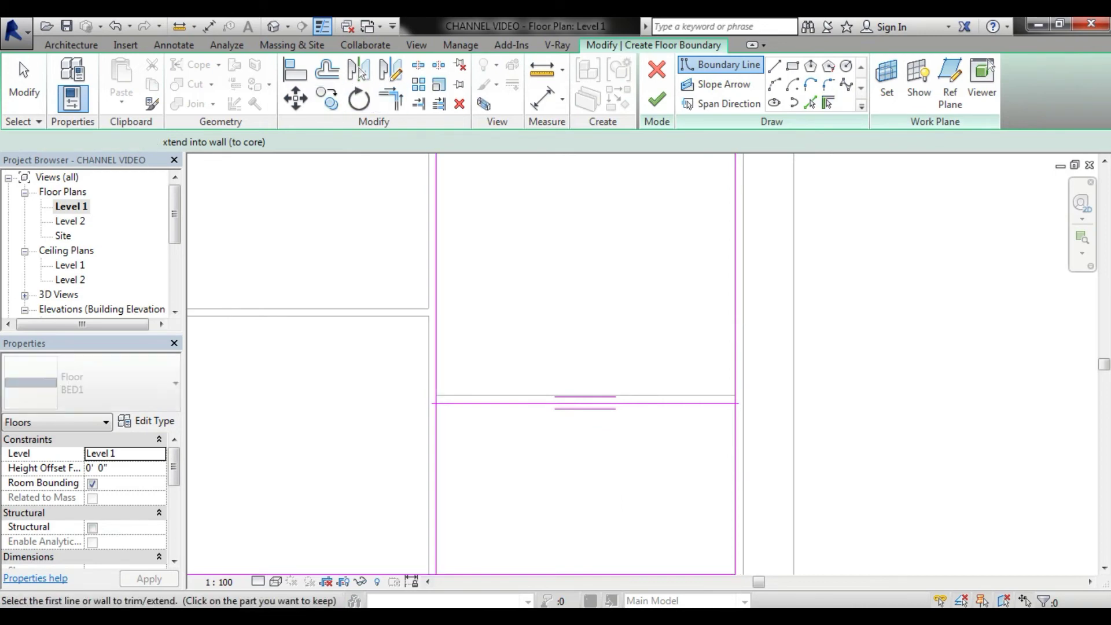
left_click(435, 347)
left_click(520, 403)
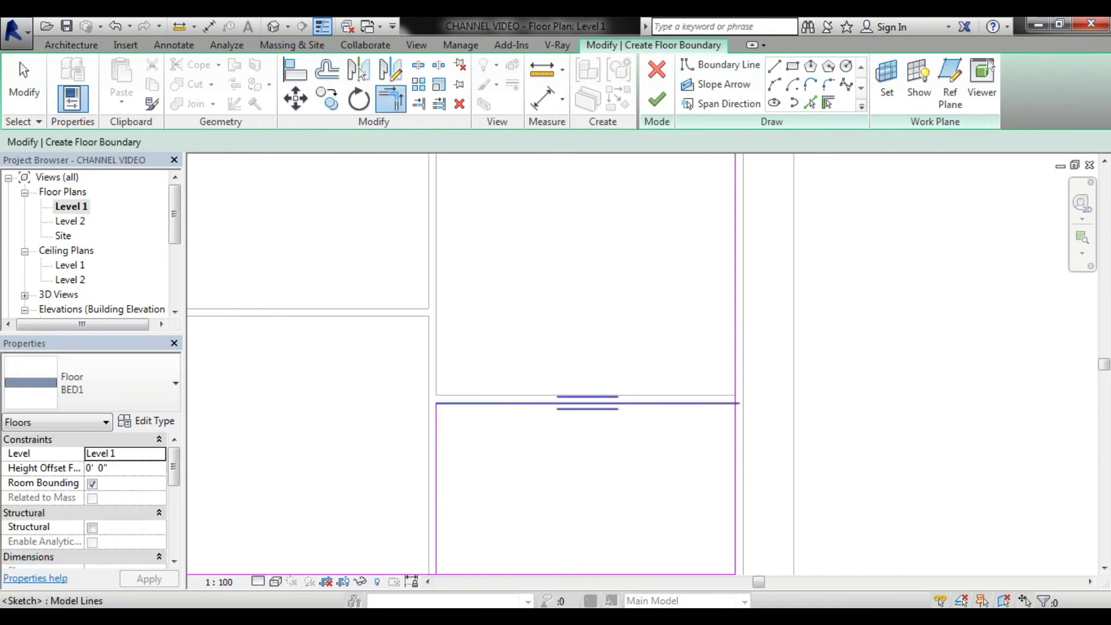
left_click(677, 403)
left_click(735, 491)
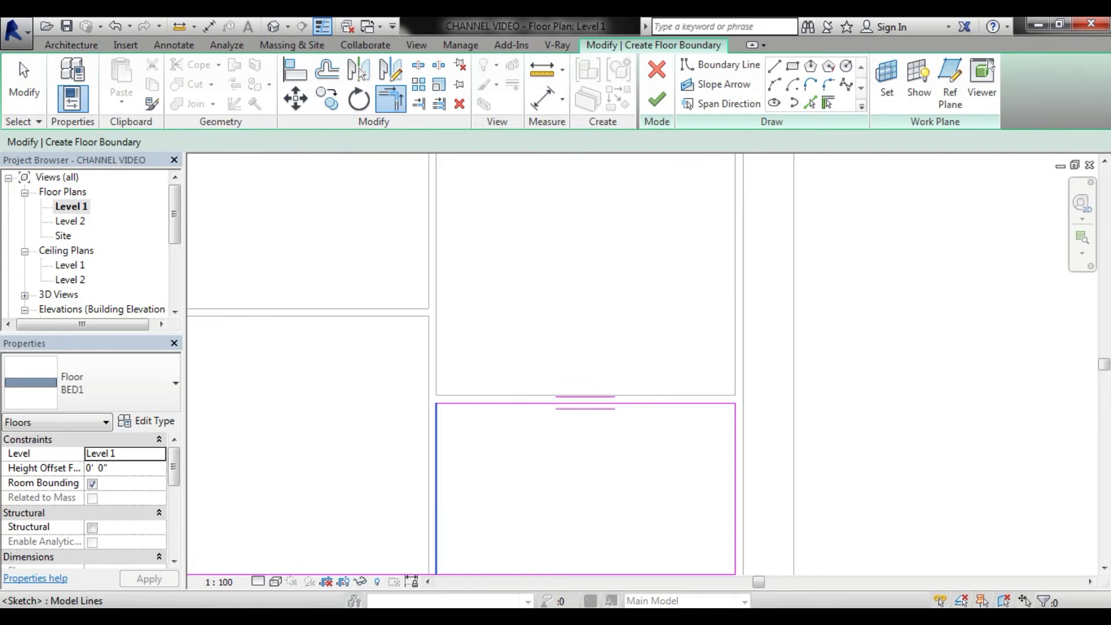
left_click(584, 574)
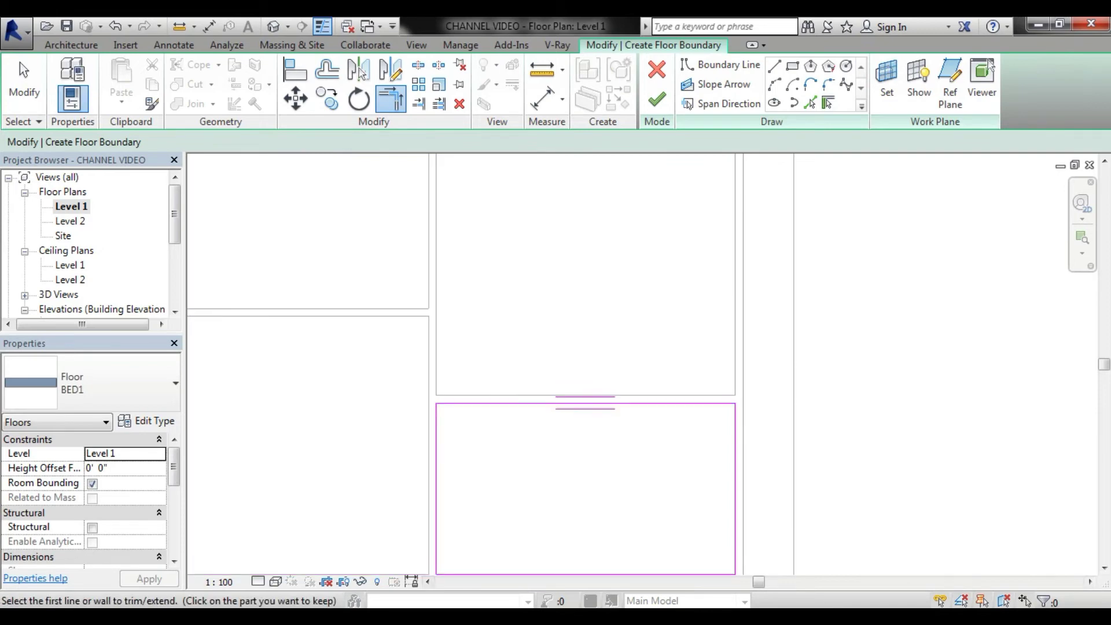
left_click(148, 420)
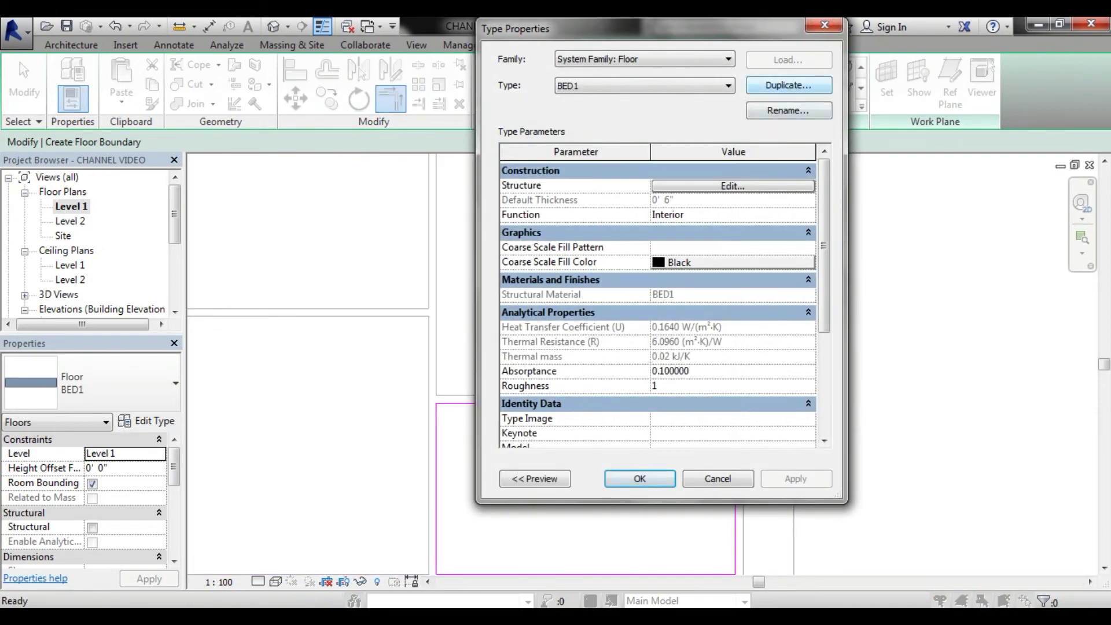
Create floor type R1 from BED1 and select its structure layer material.
left_click(788, 85)
type("R1")
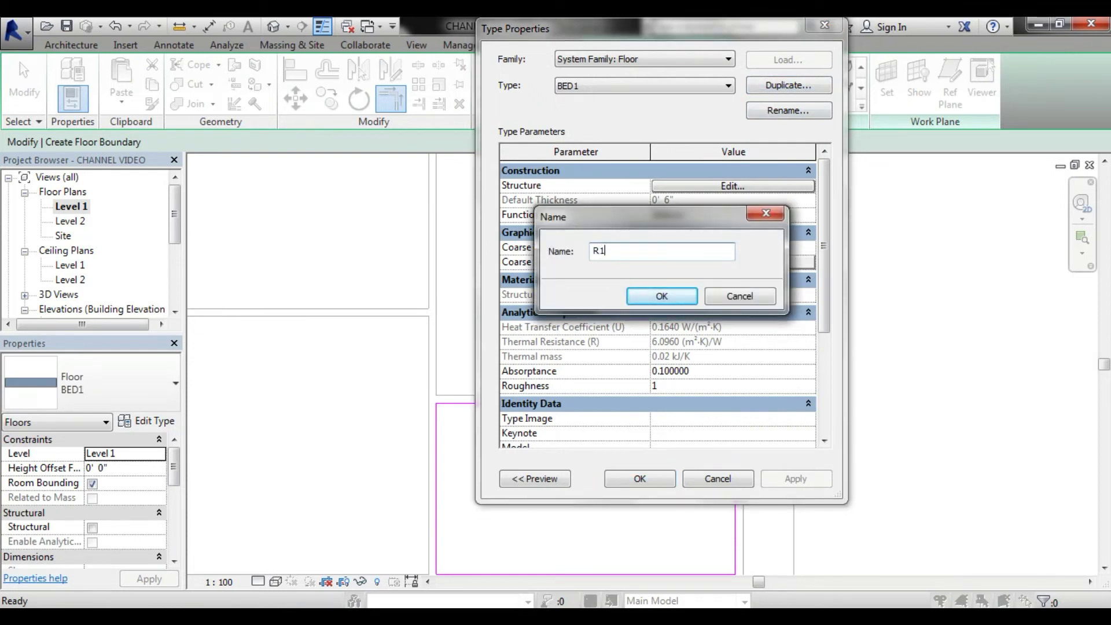
left_click(661, 296)
left_click(732, 186)
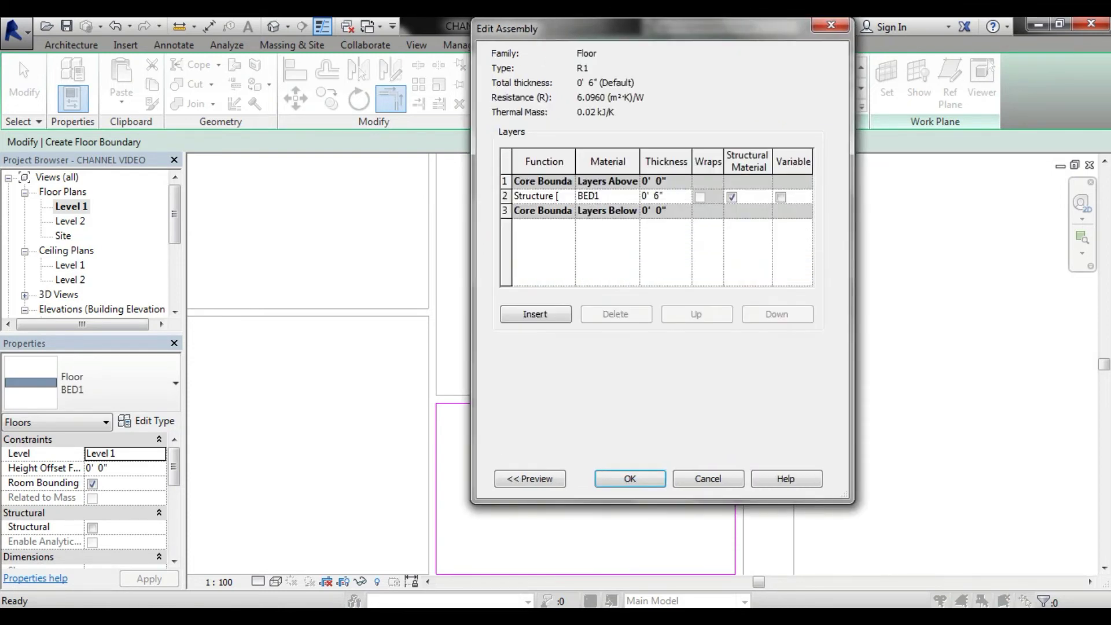
left_click(601, 196)
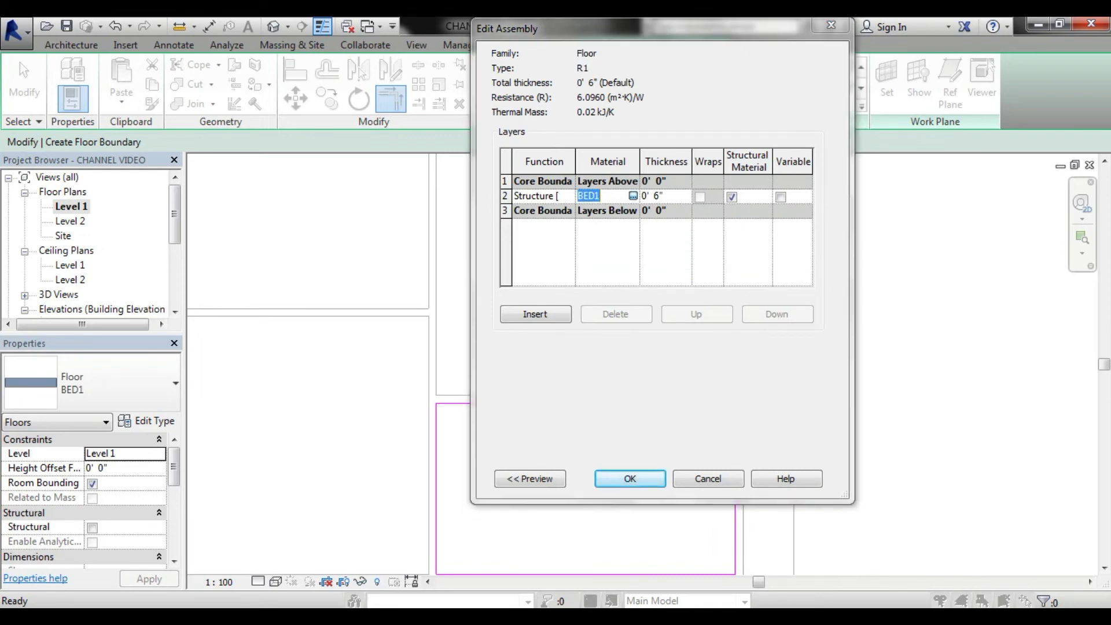
left_click(633, 196)
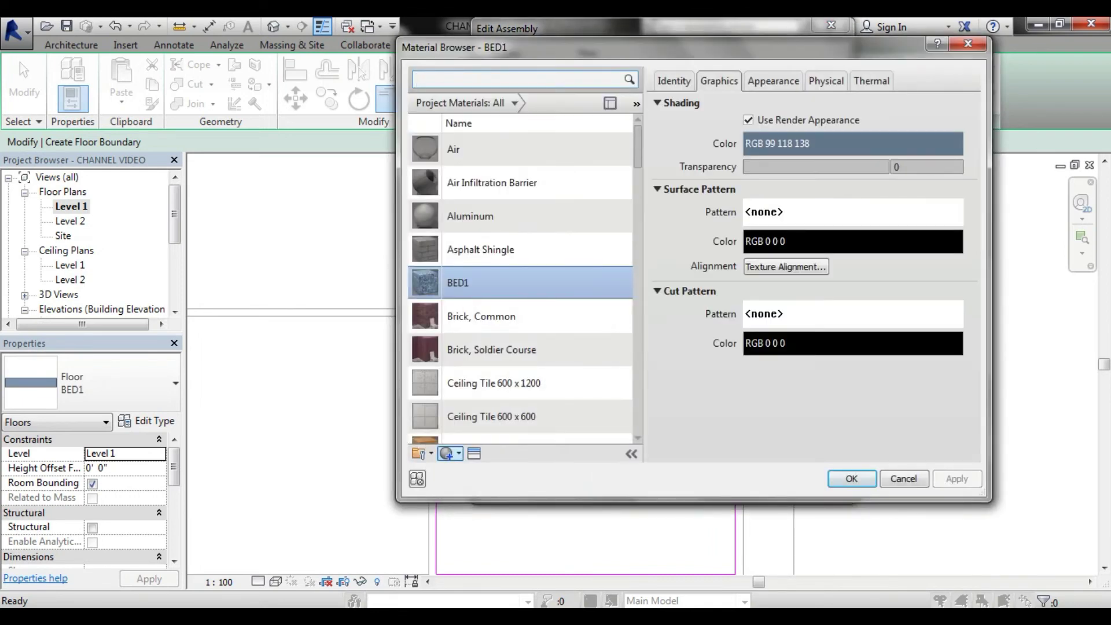
Duplicate the BED1 material as R1 with the 4in Diamonds - Black appearance, confirming all dialogs.
left_click(452, 453)
left_click(491, 484)
type("R1")
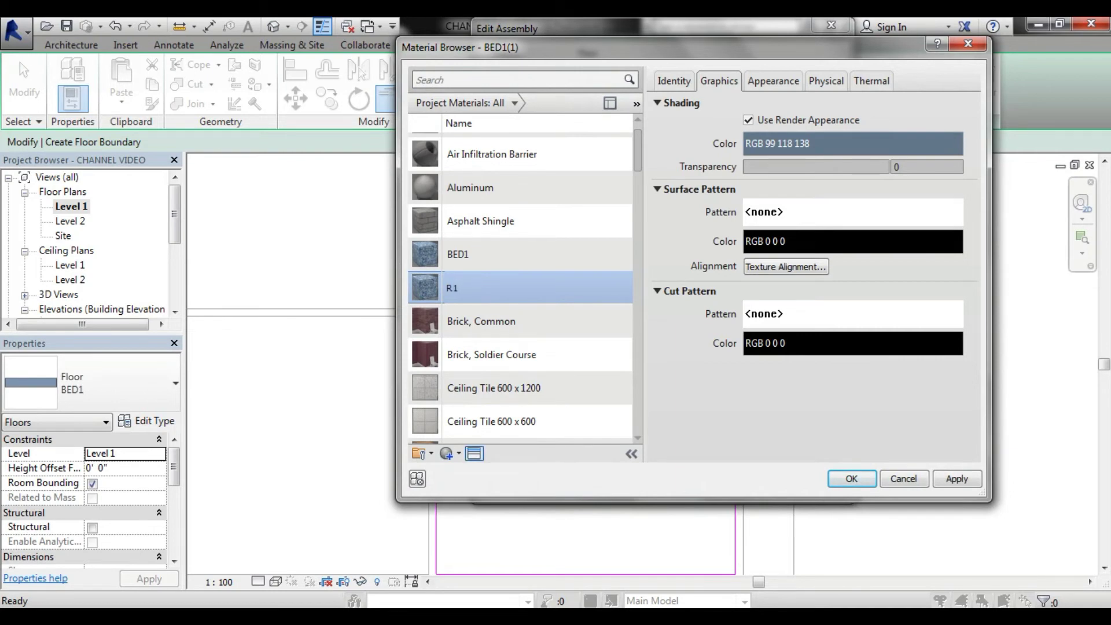
left_click(474, 453)
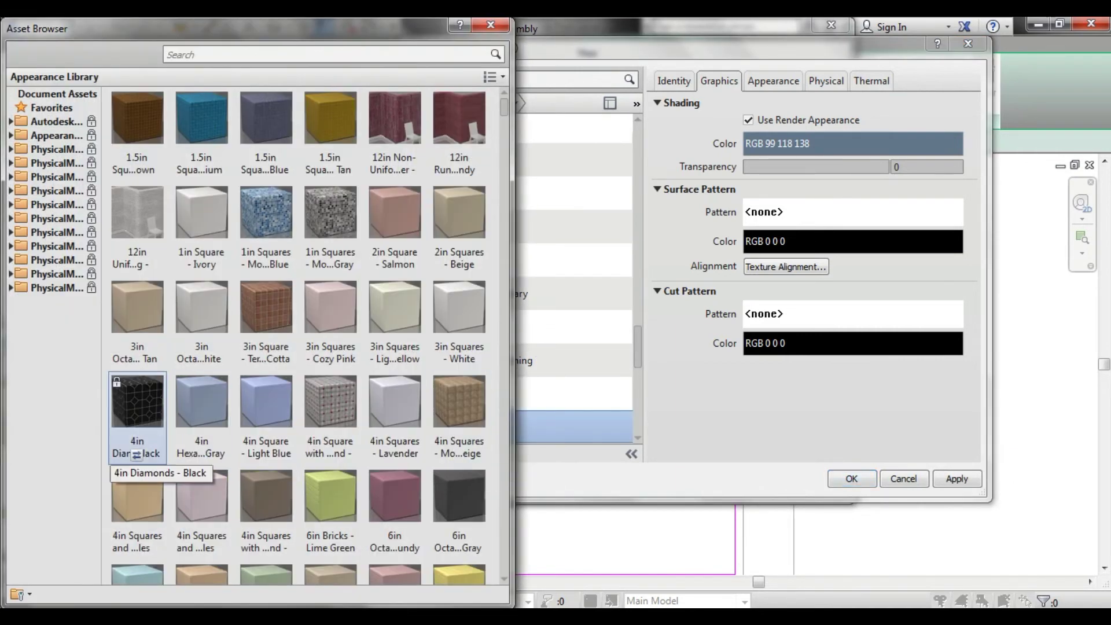
mouse_move(137, 408)
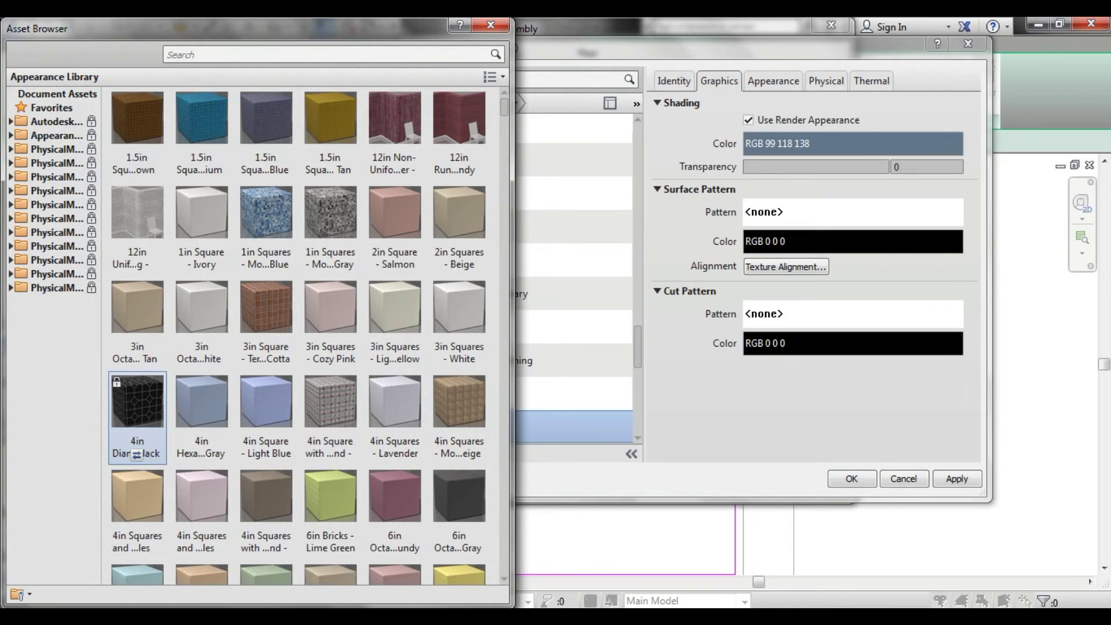
left_click(136, 454)
left_click(490, 25)
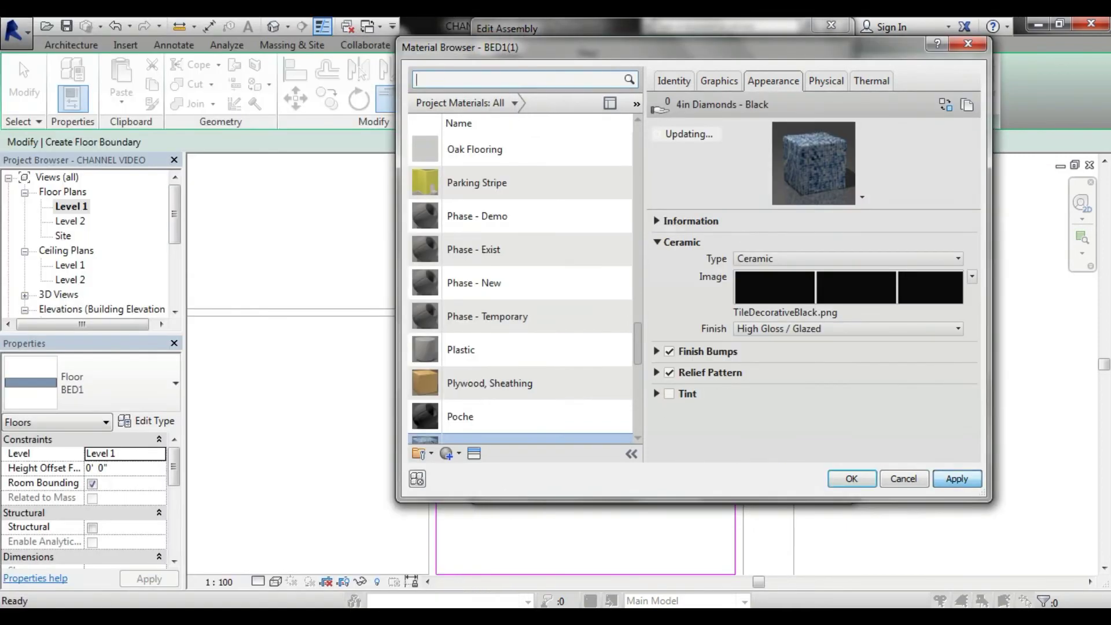
left_click(850, 478)
left_click(629, 478)
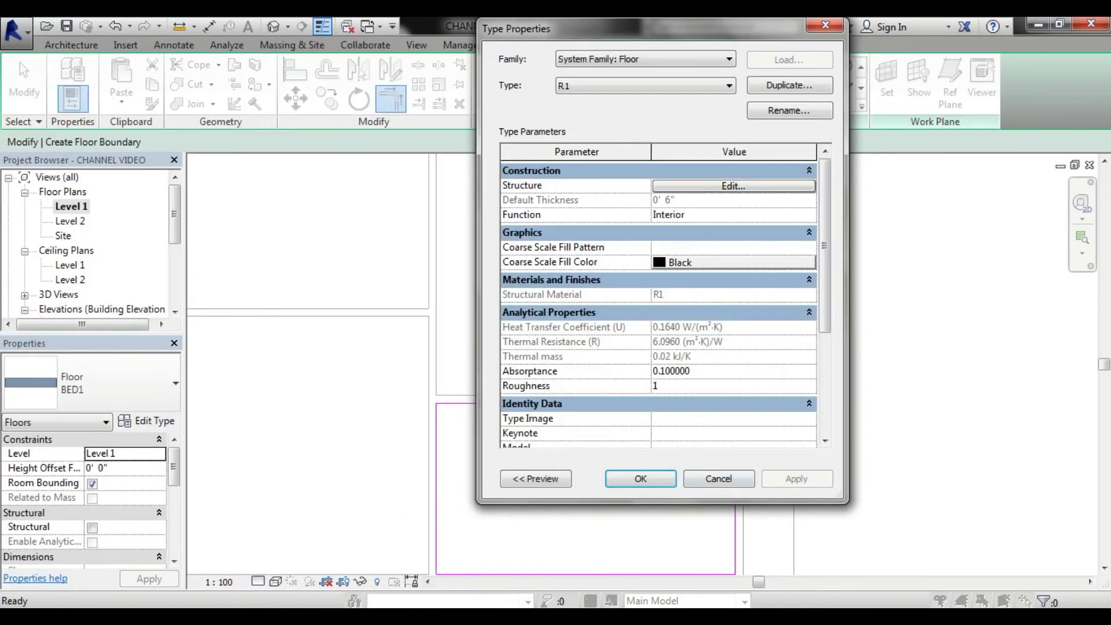
left_click(640, 479)
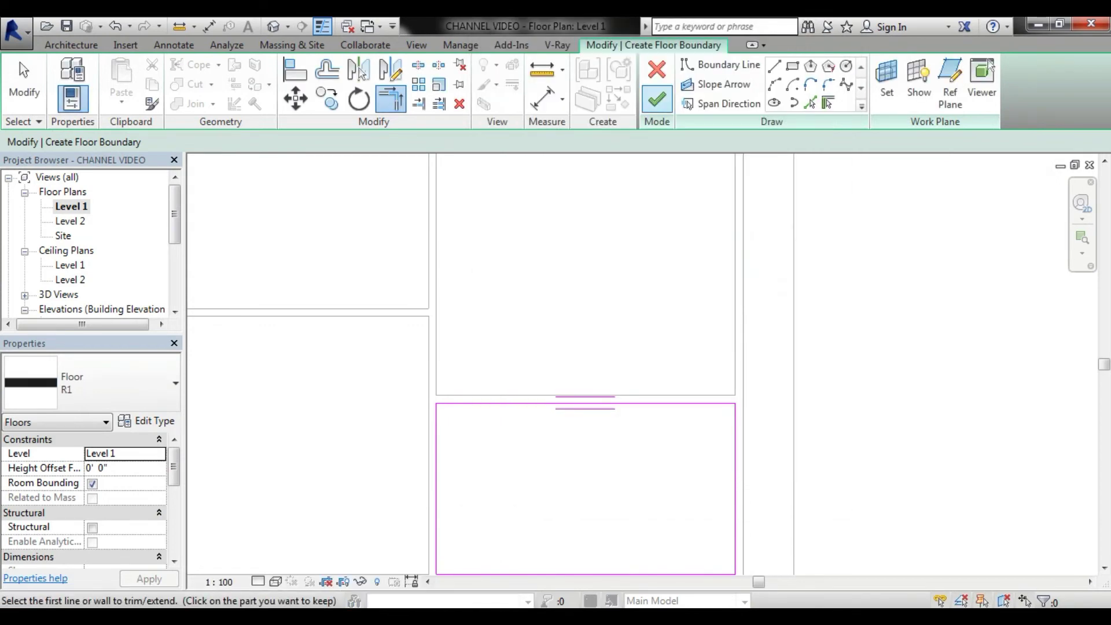
Finish the bottom-right R1 floor and draw a rectangular floor boundary around the lower-left room.
left_click(652, 95)
middle_click_drag(579, 347, 882, 308)
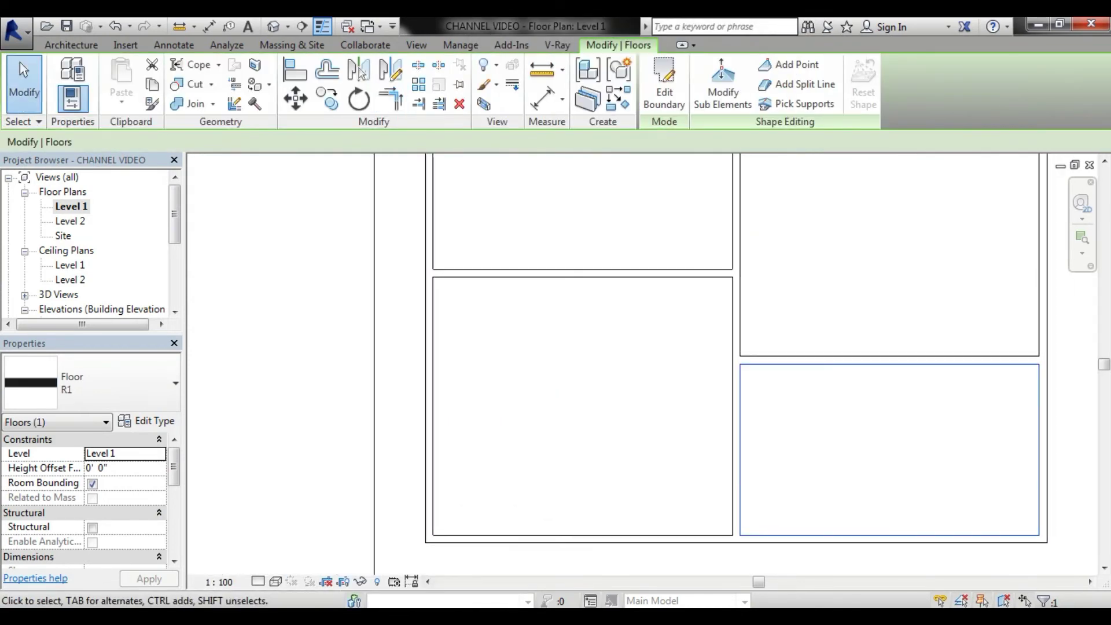
key("Escape")
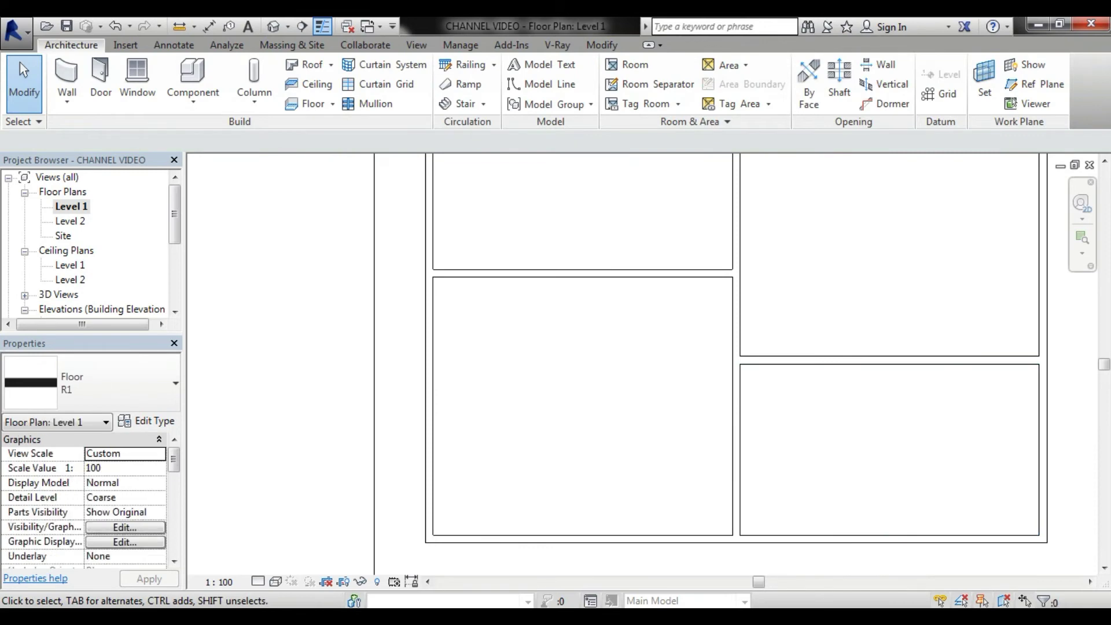
left_click(313, 103)
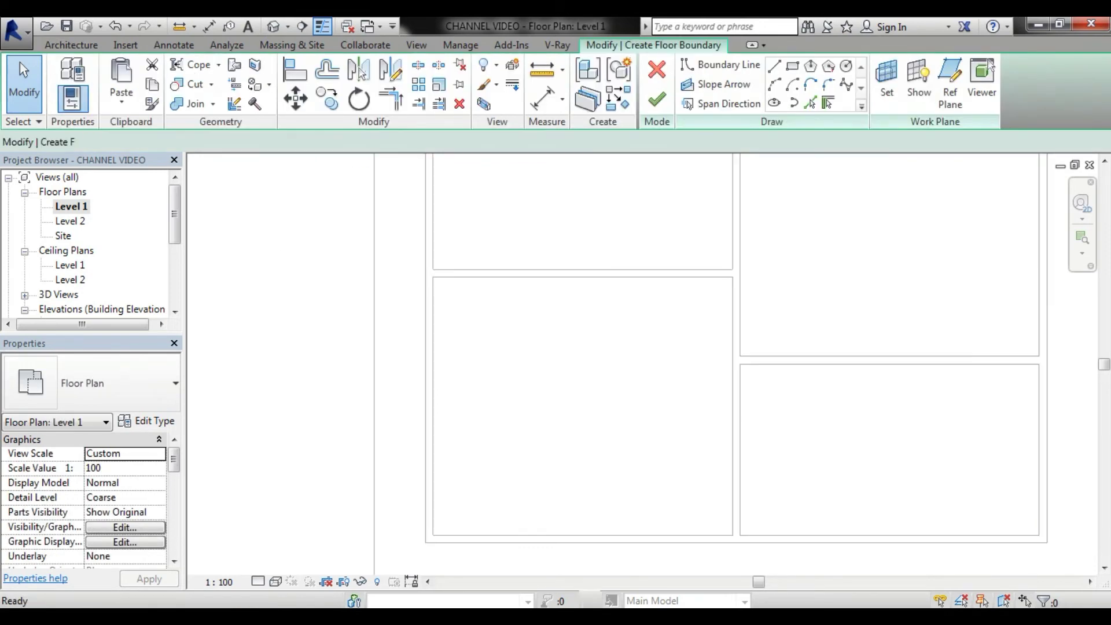
left_click(792, 66)
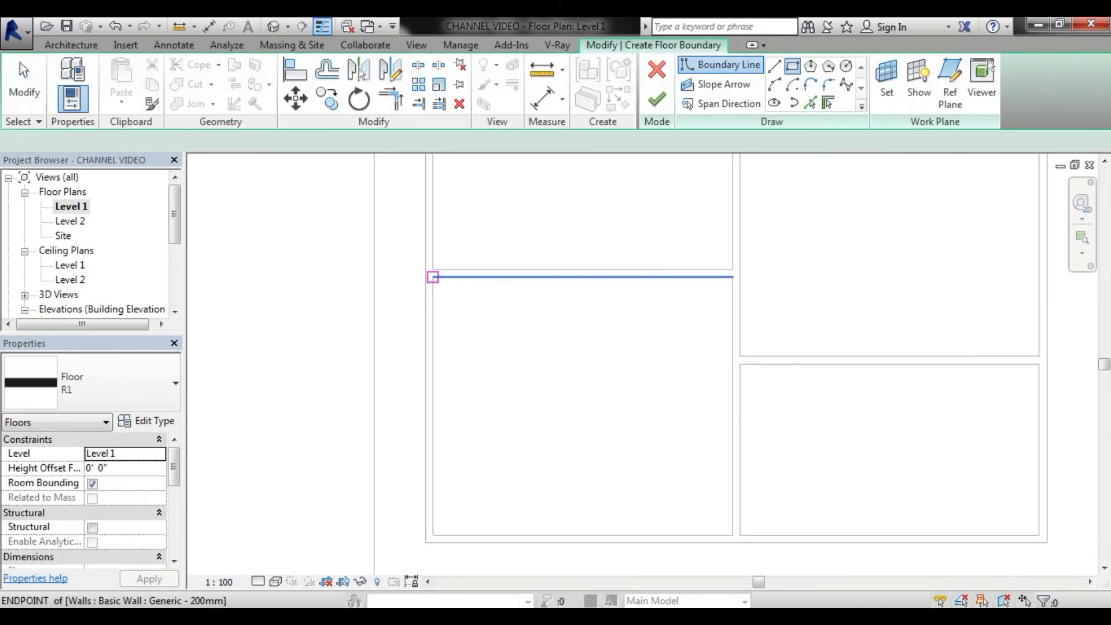
left_click(432, 277)
left_click(731, 535)
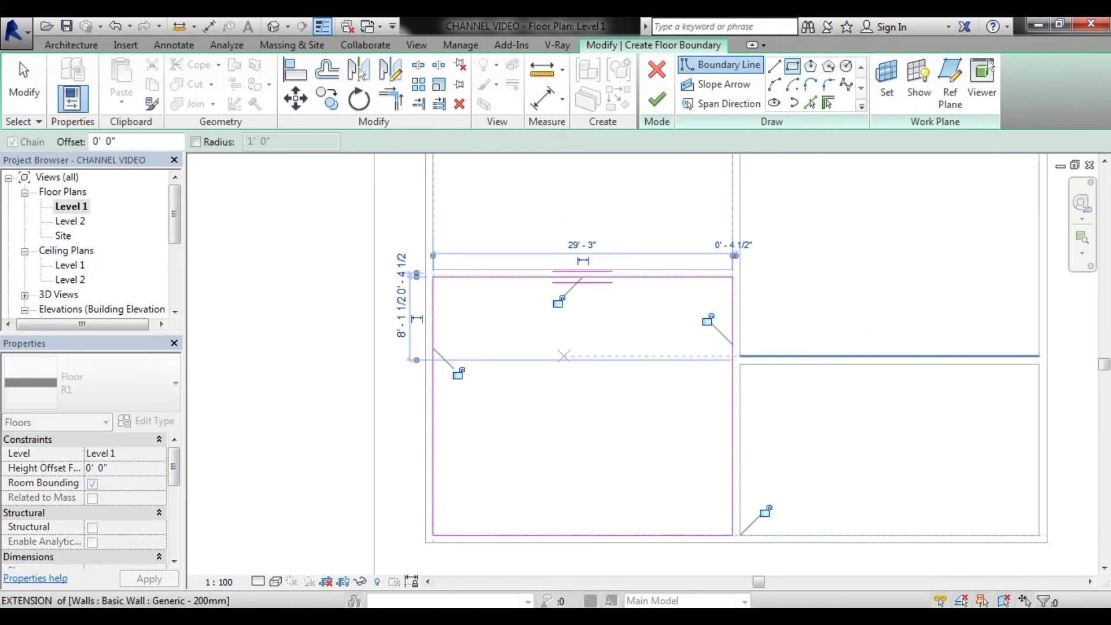
left_click(146, 420)
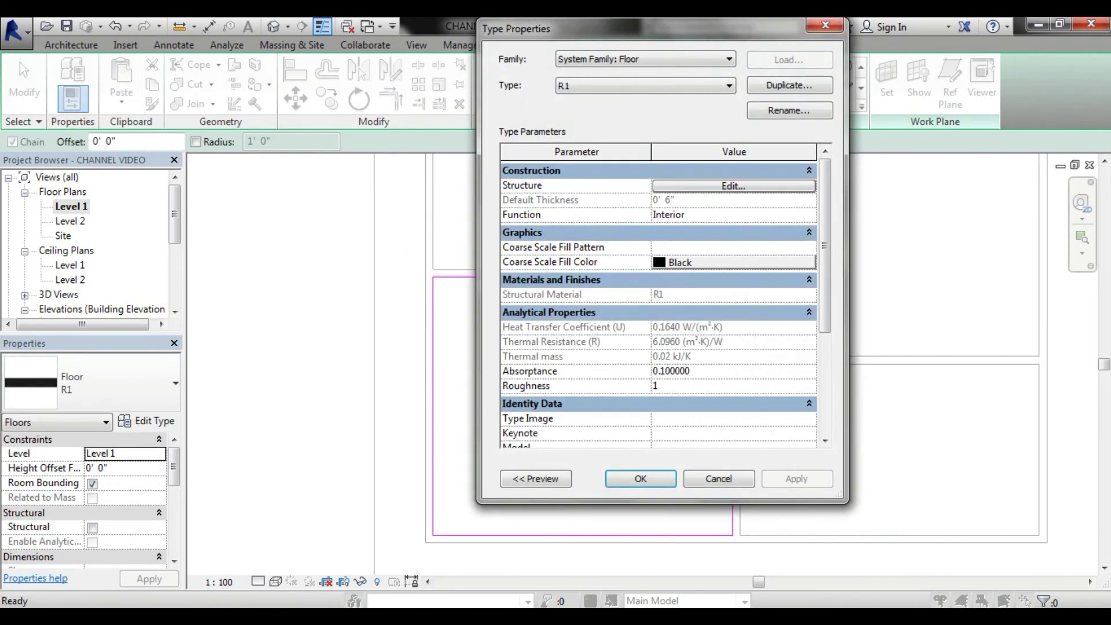
Duplicate floor type R1 as R2 and duplicate its structure material R1 as R2.
left_click(789, 85)
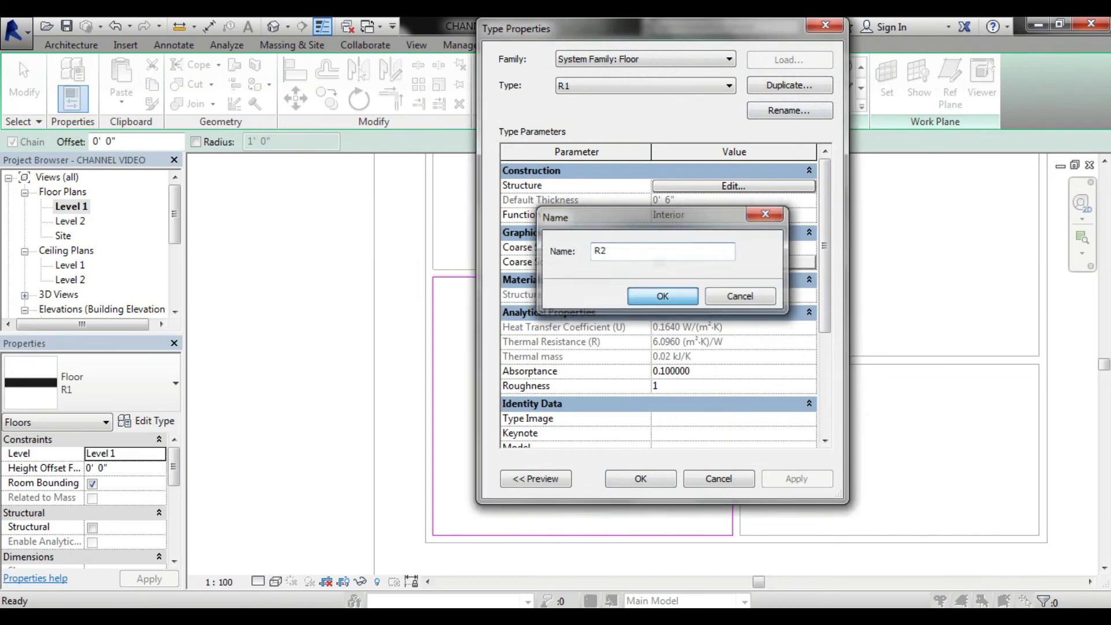
left_click(662, 296)
left_click(733, 185)
left_click(607, 196)
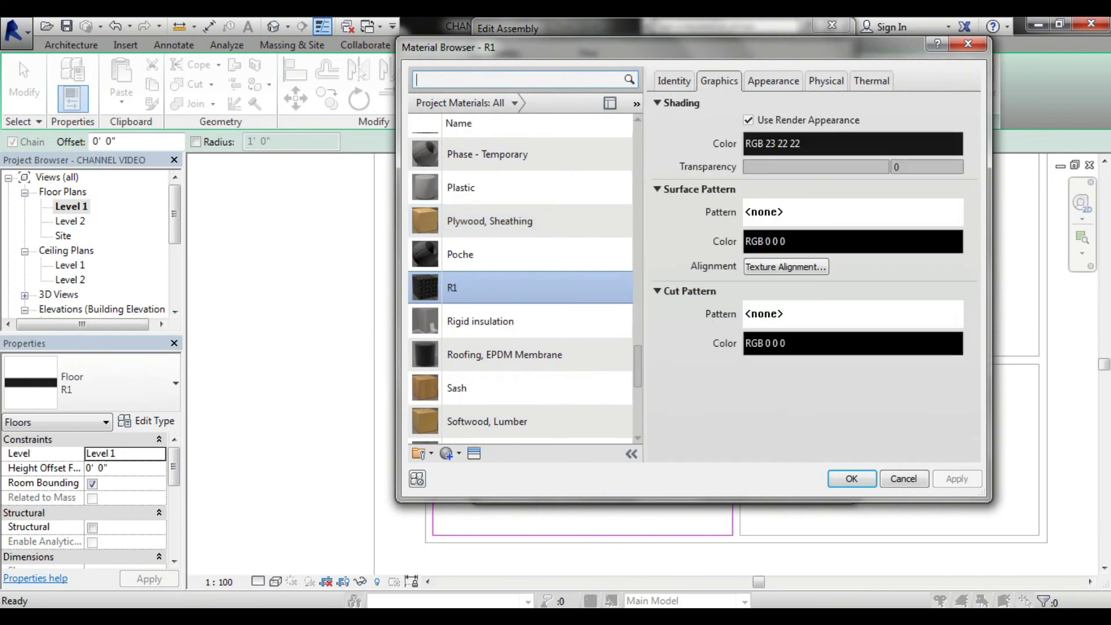
left_click(459, 453)
left_click(497, 483)
type("R2")
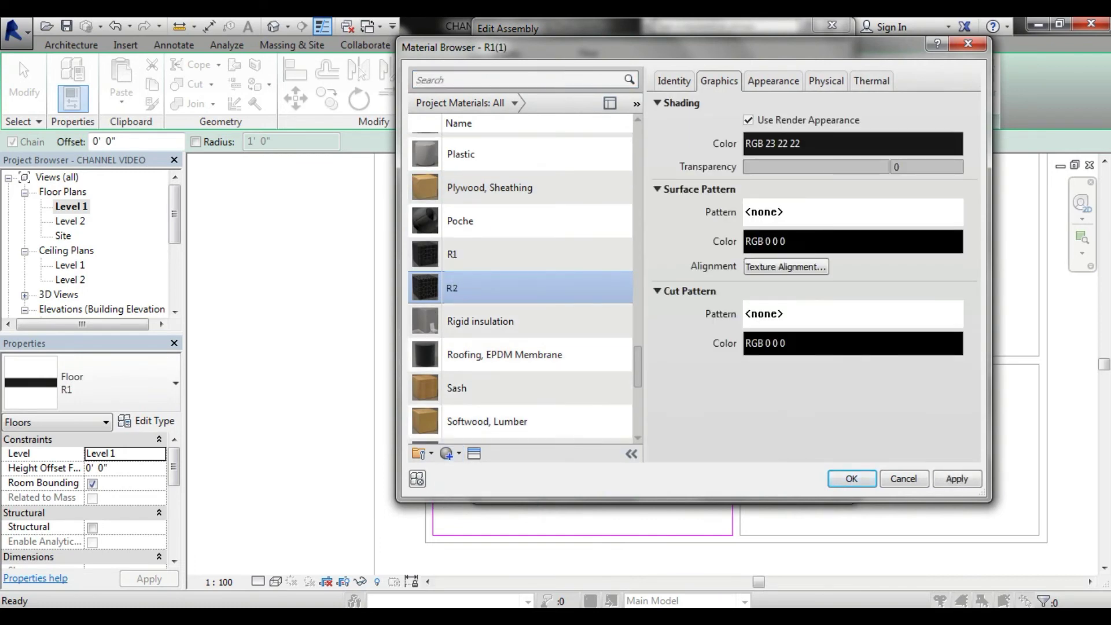
Assign the Exposed Aggregate appearance to material R2 and accept it.
left_click(474, 453)
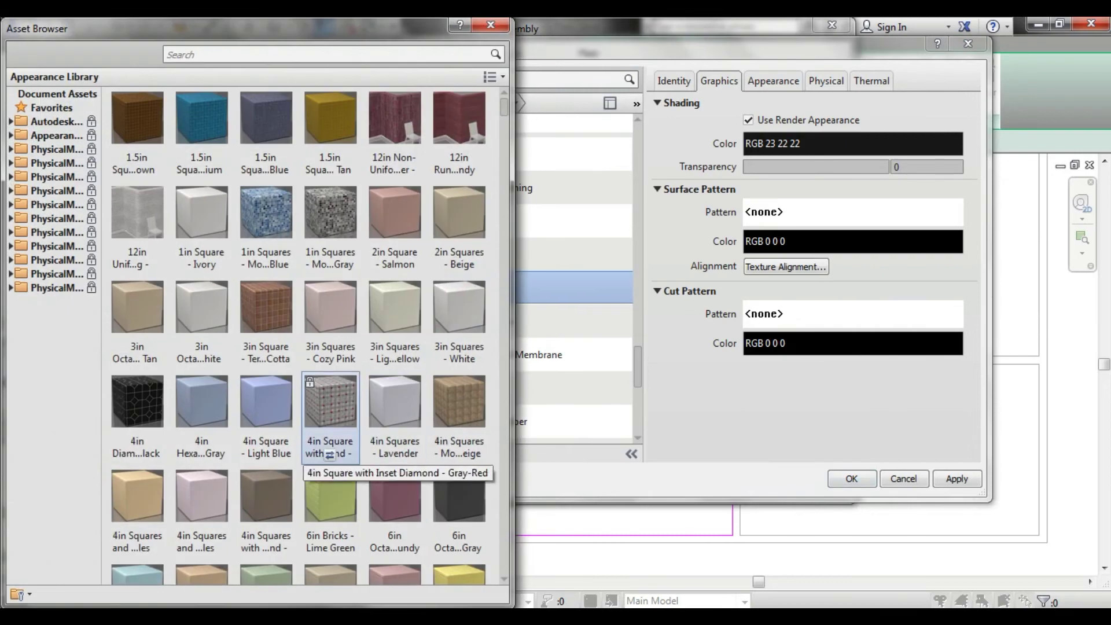
scroll(329, 457, "down", 5)
scroll(329, 455, "down", 5)
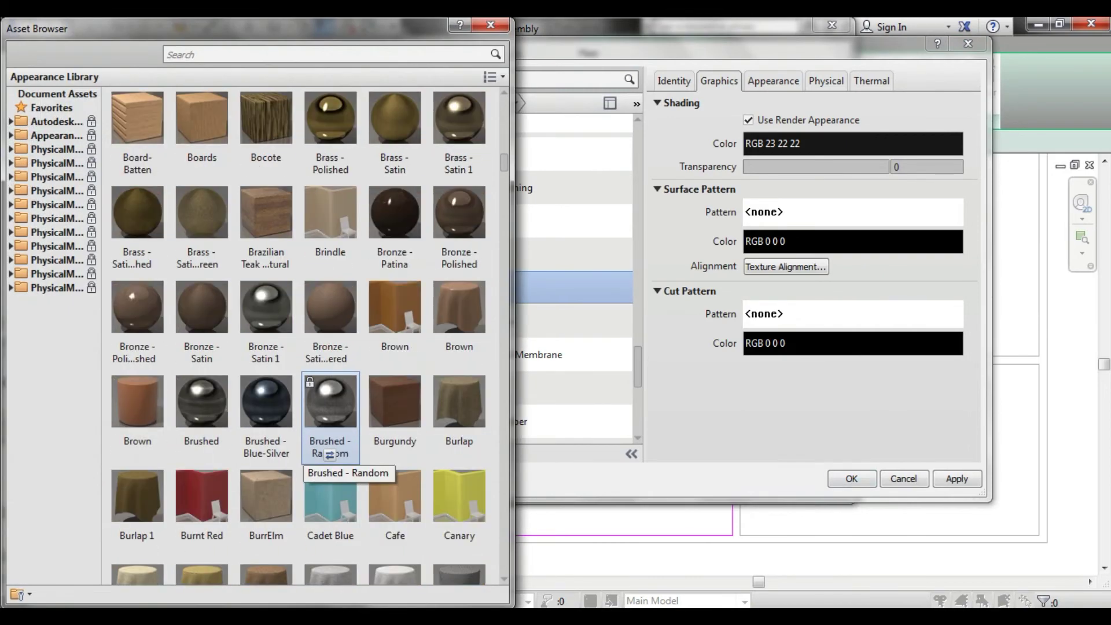
scroll(329, 455, "down", 5)
scroll(329, 456, "down", 4)
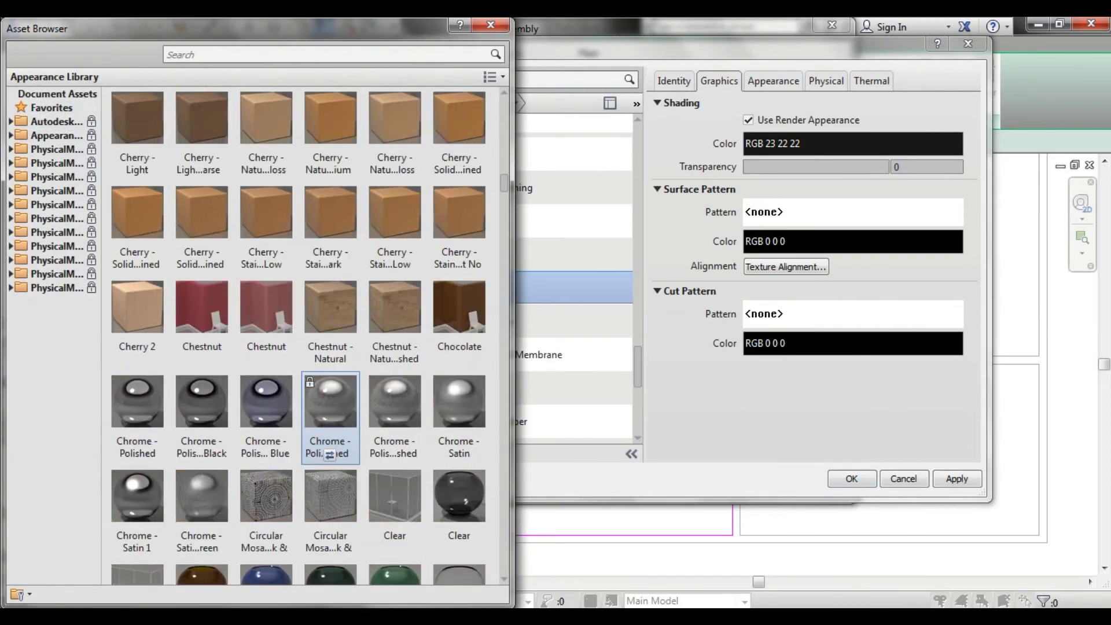
scroll(329, 455, "down", 5)
scroll(329, 455, "down", 5)
scroll(329, 455, "down", 3)
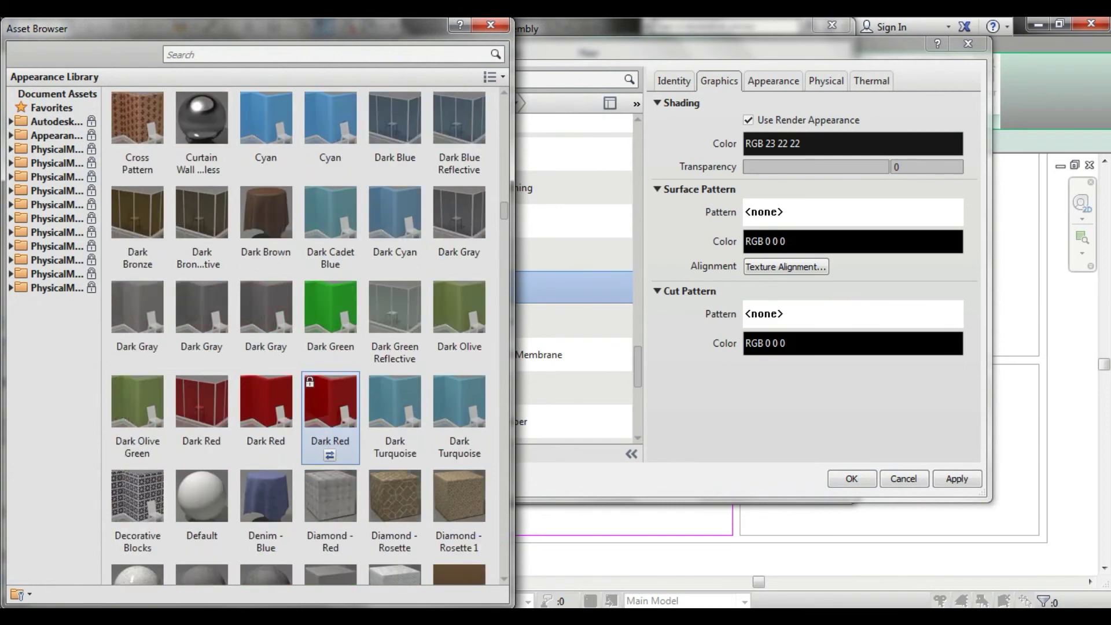
scroll(329, 455, "down", 5)
scroll(329, 455, "down", 4)
scroll(329, 455, "down", 5)
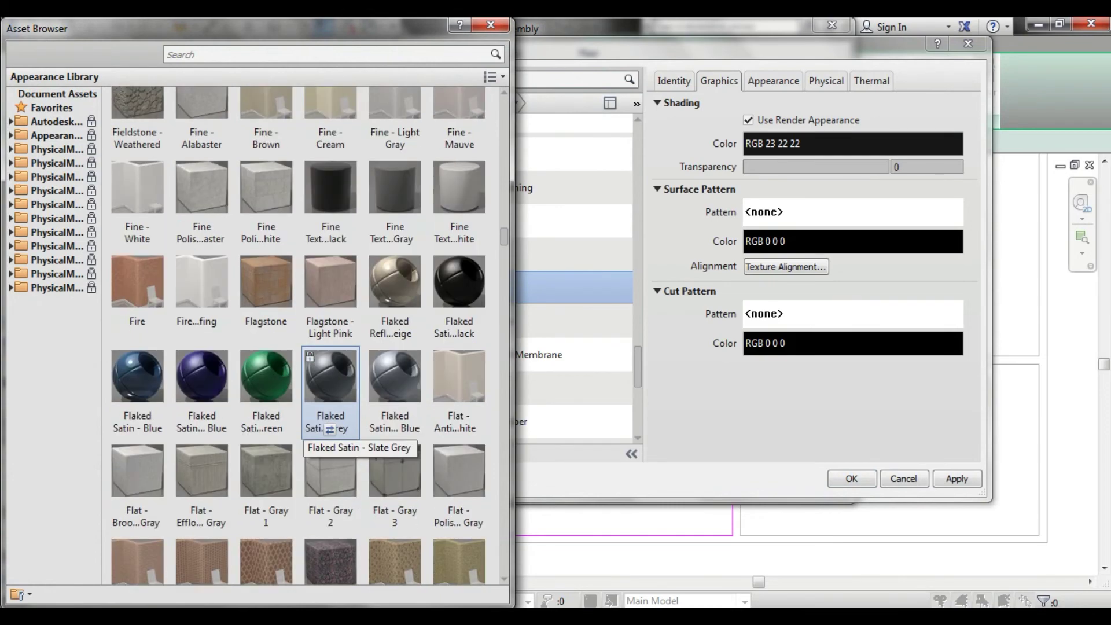
scroll(329, 429, "up", 3)
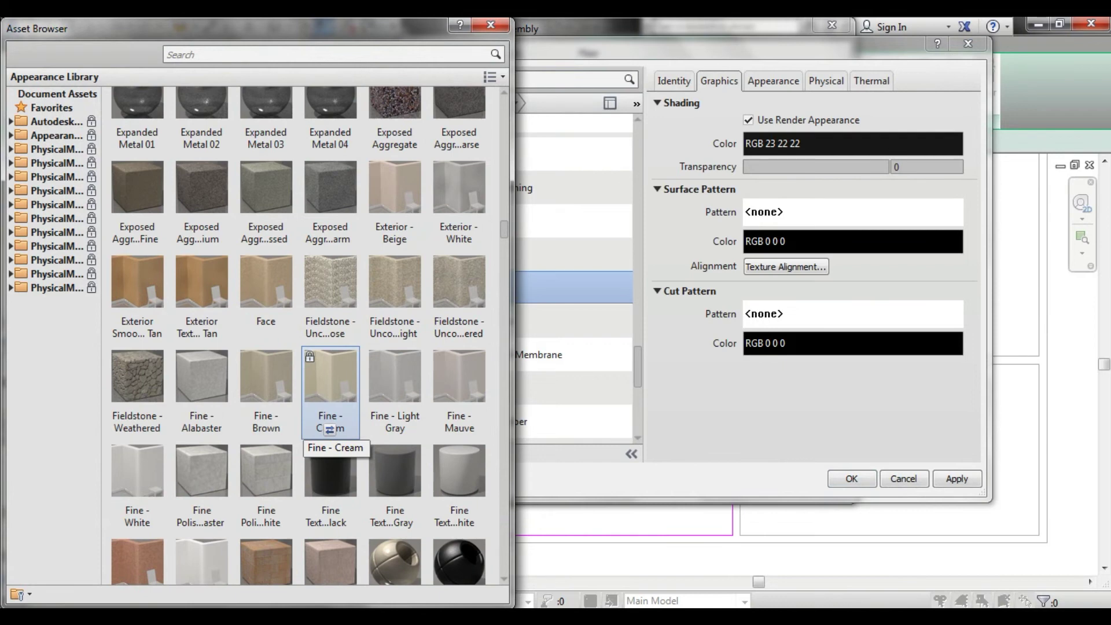
scroll(329, 430, "up", 3)
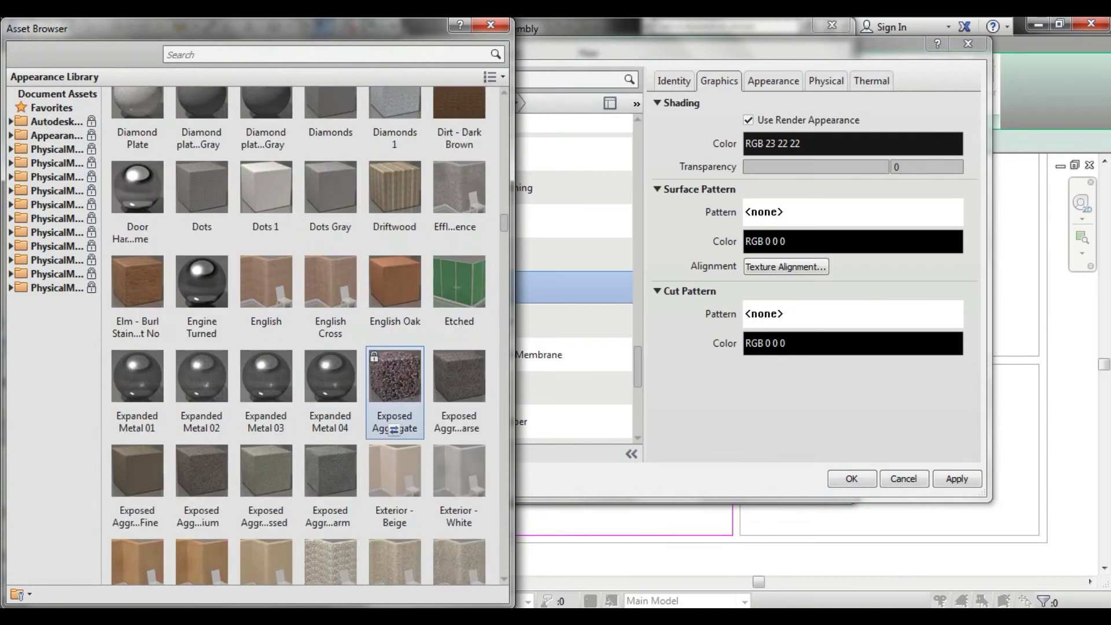
left_click(394, 430)
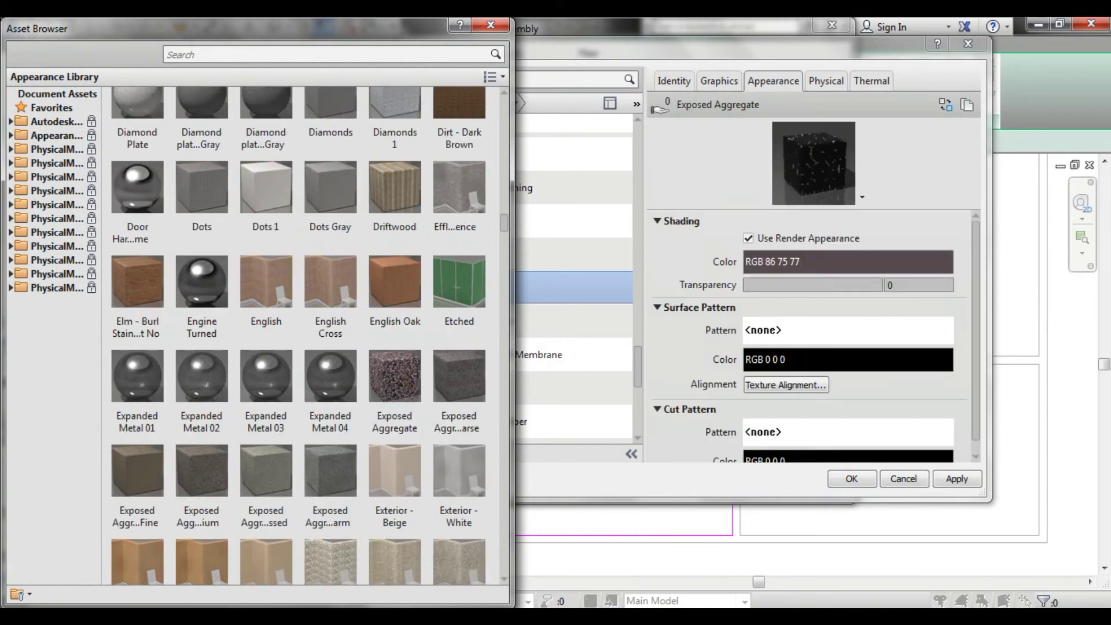
left_click(490, 25)
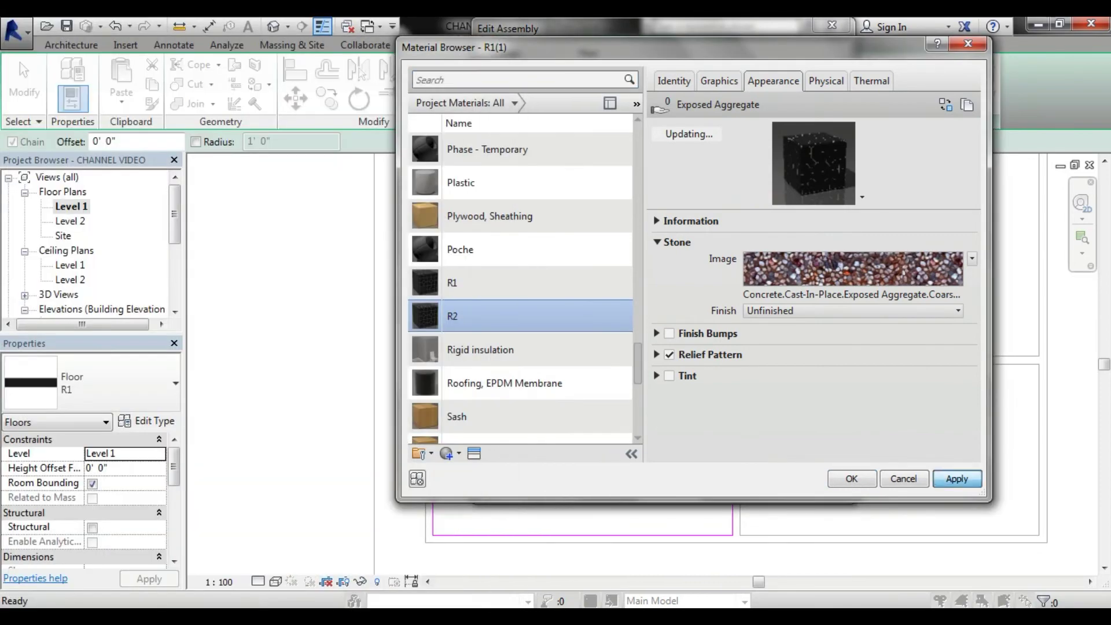
left_click(851, 478)
Confirm floor type R2 and finish the lower-left room's floor.
key("Return")
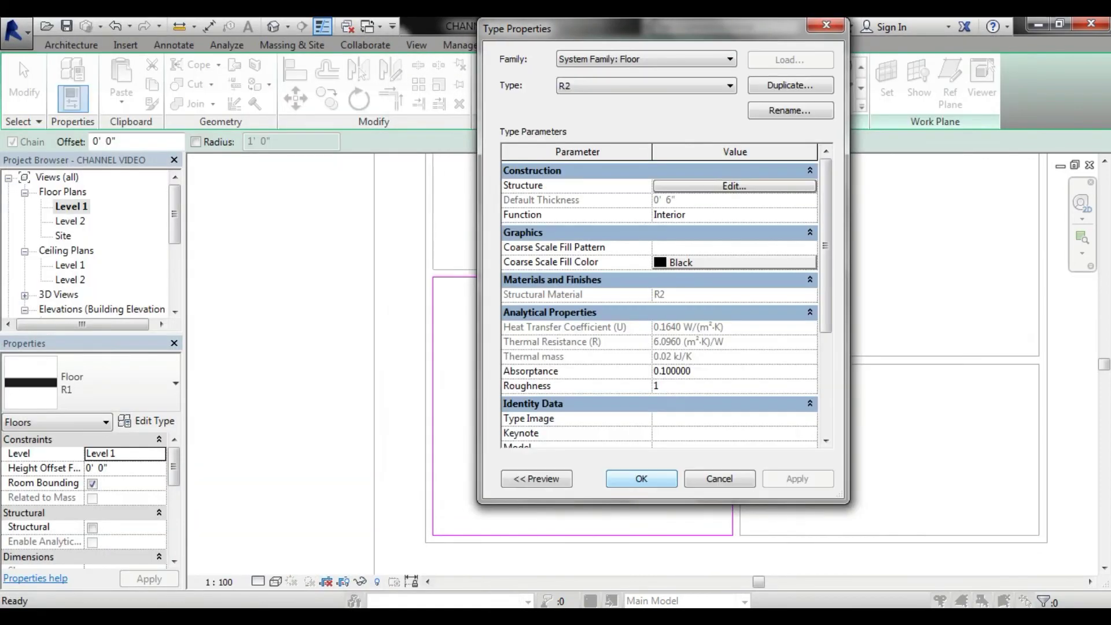
key("Return")
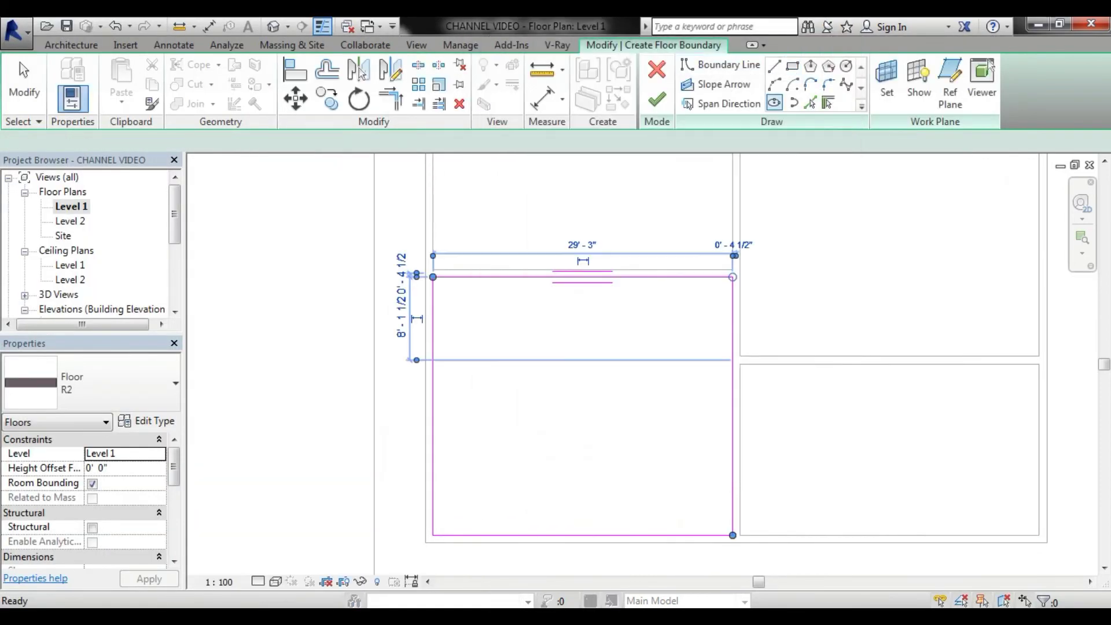
left_click(656, 99)
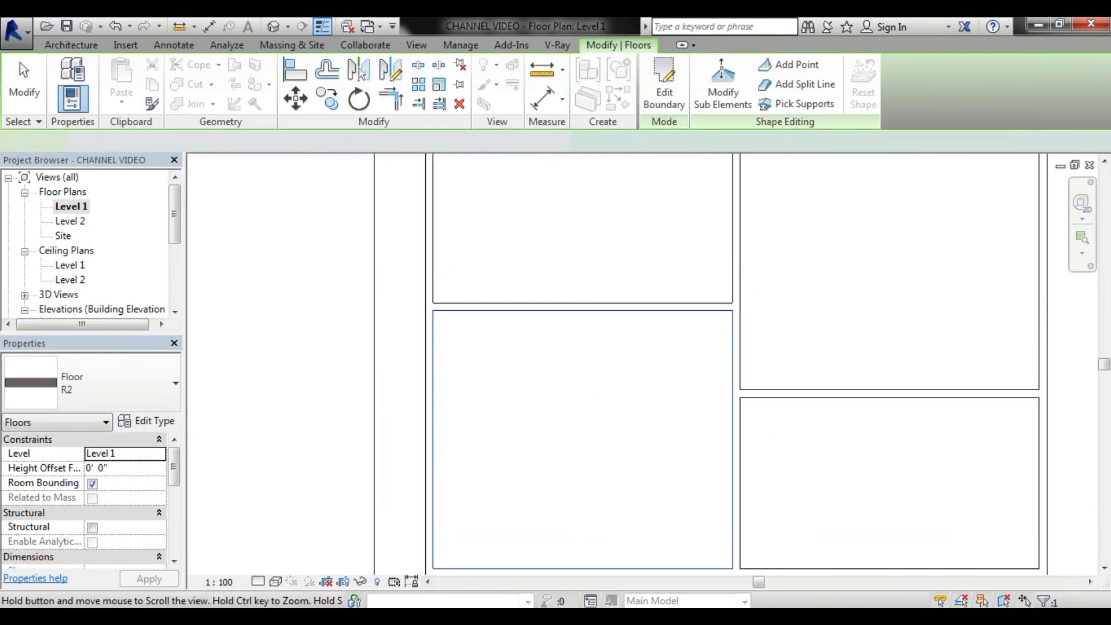
middle_click_drag(579, 290, 579, 399)
key("Escape")
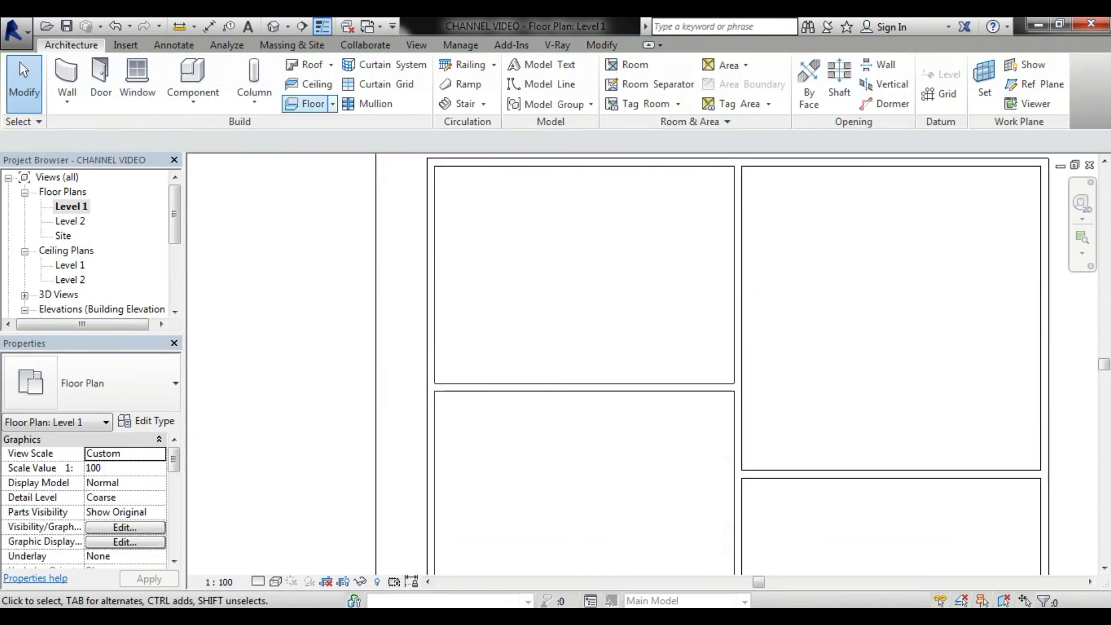
Sketch a rectangular floor boundary in the upper-left room and duplicate the floor type for R3.
left_click(333, 103)
left_click(307, 103)
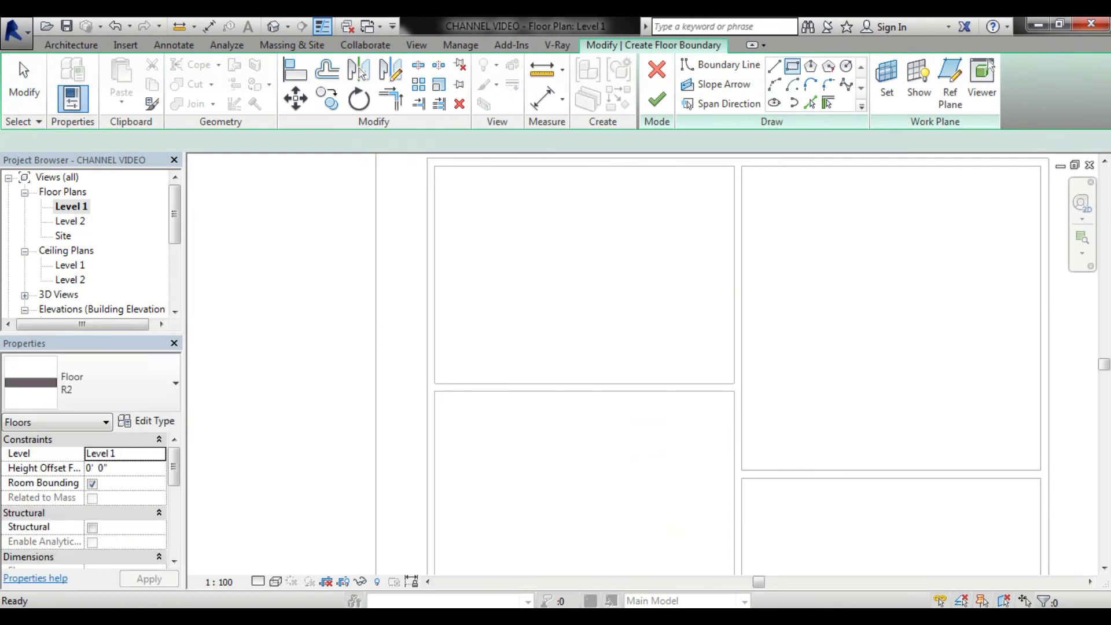
left_click(434, 166)
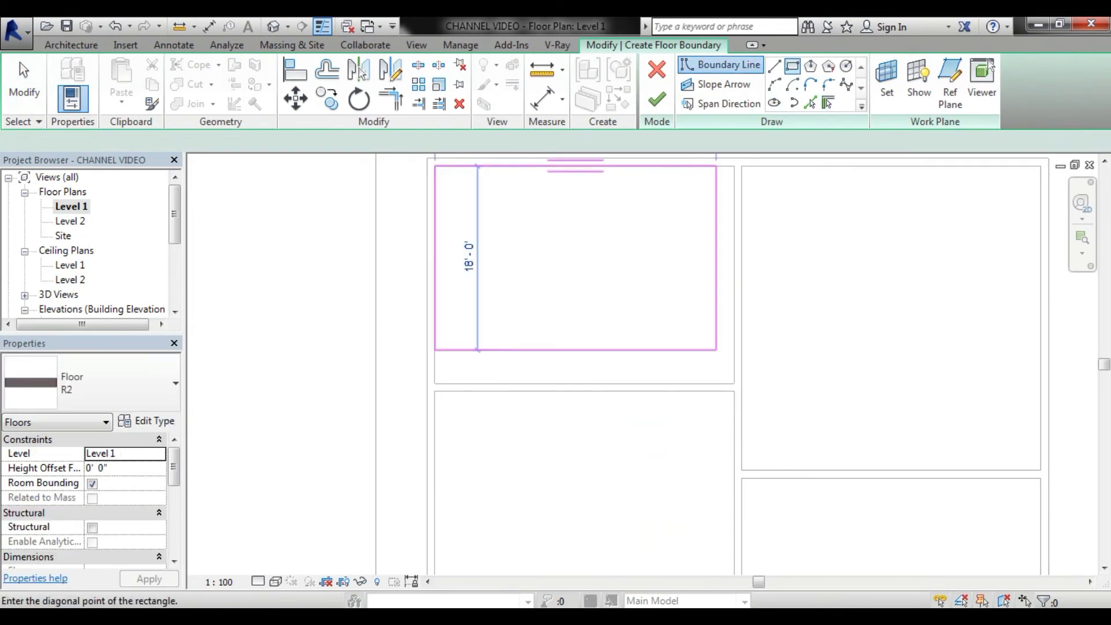
left_click(733, 383)
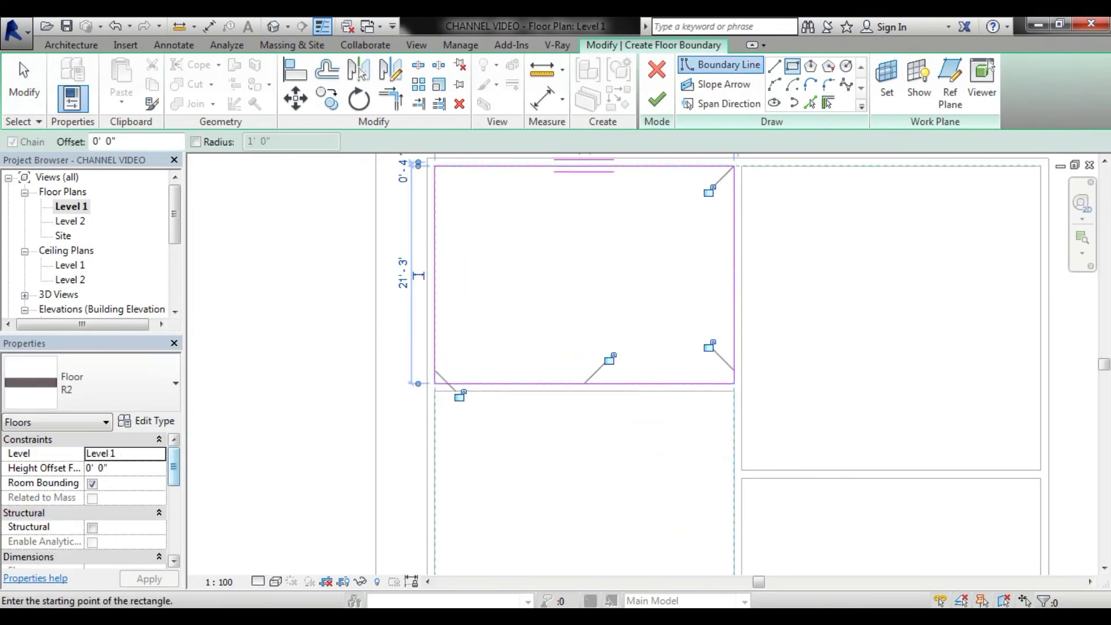
left_click(146, 421)
left_click(790, 85)
type("R3")
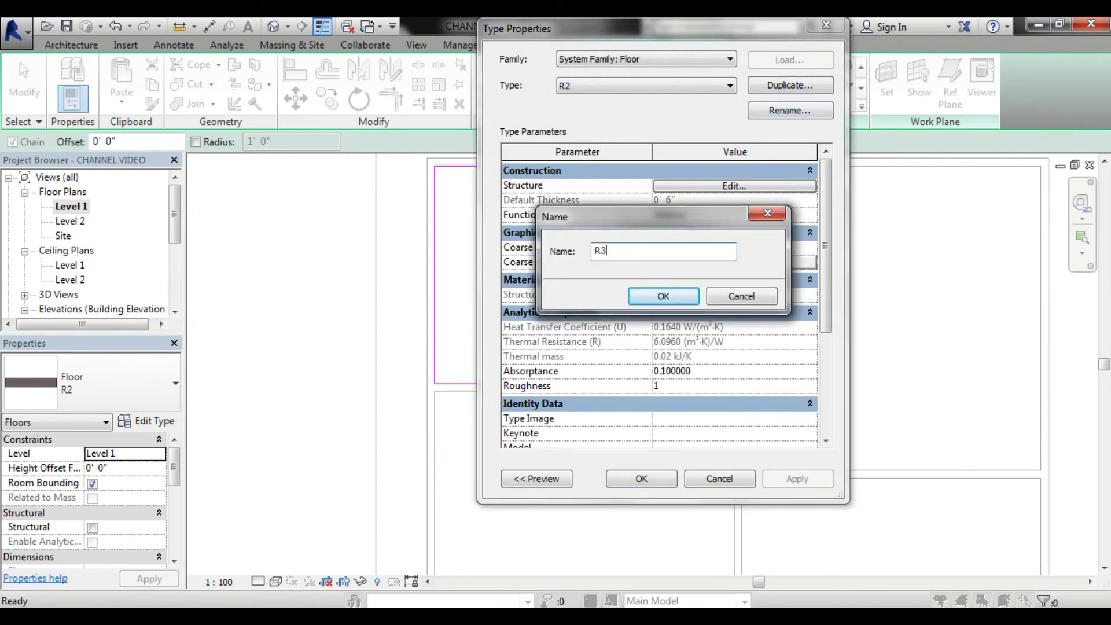
Name the new floor type R3 and duplicate the R2 material for its structure layer.
key("Return")
left_click(733, 185)
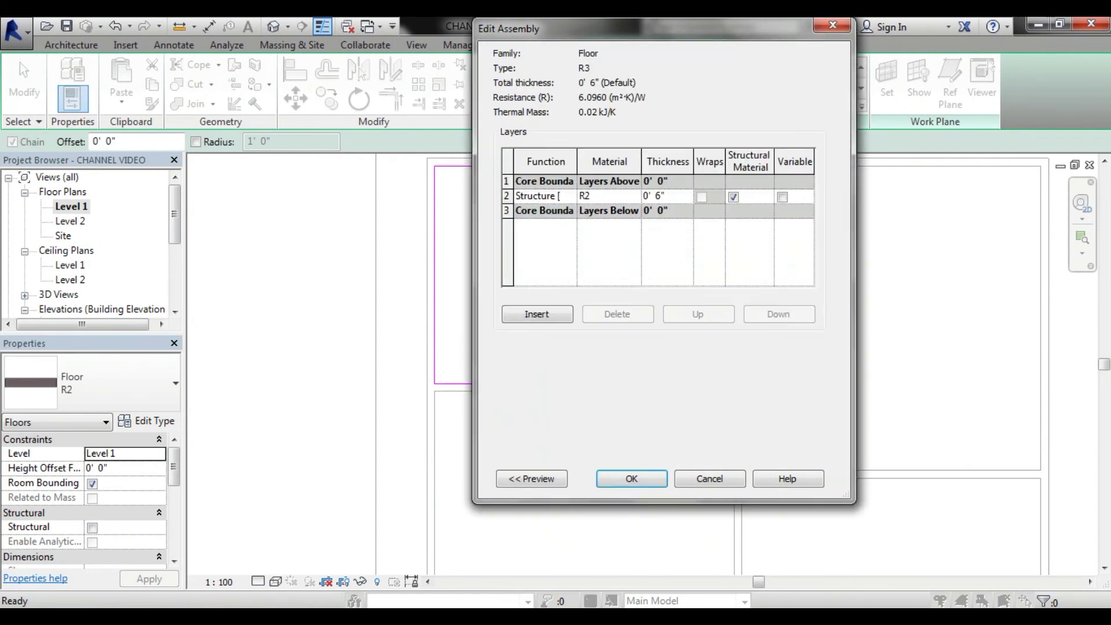
left_click(608, 196)
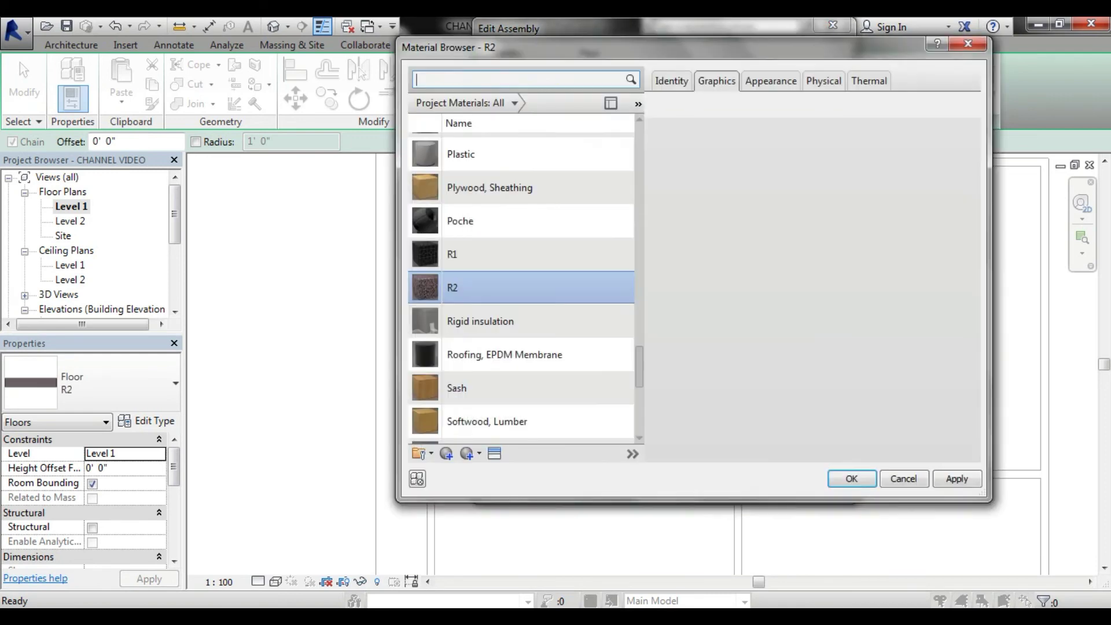
left_click(458, 454)
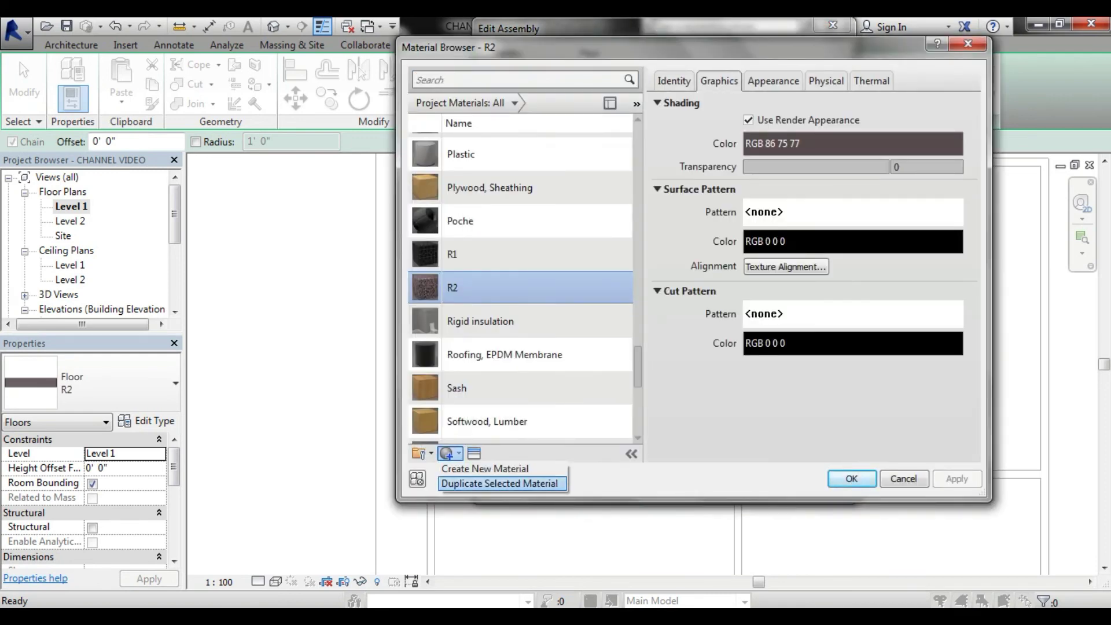
left_click(496, 486)
type("R3")
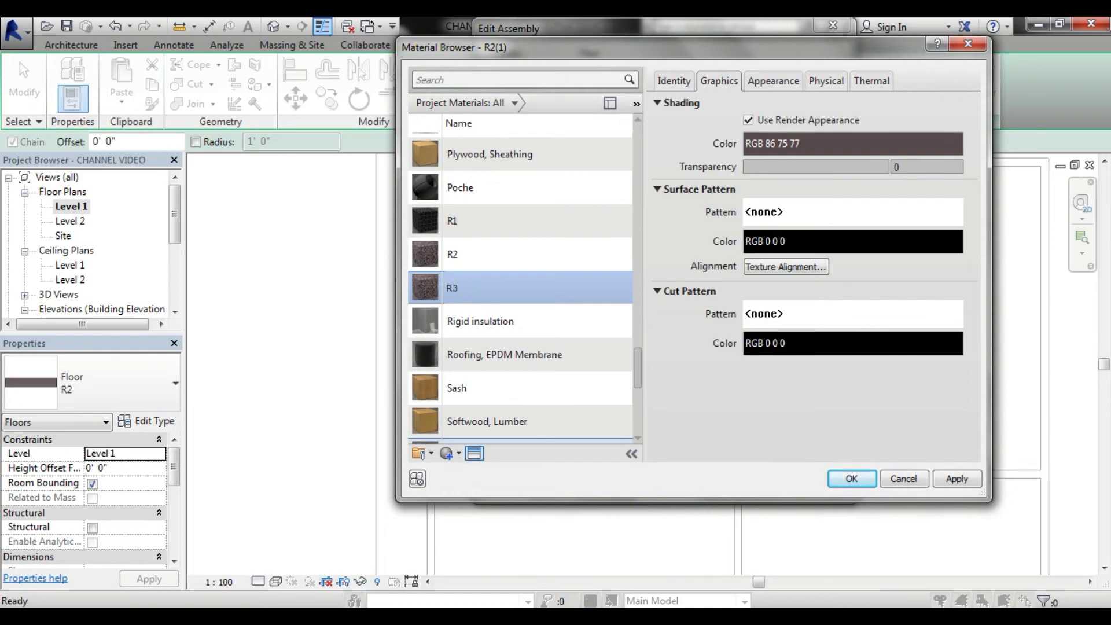
Give material R3 the Marble - Dark Rose Squares appearance and confirm all dialogs.
left_click(473, 454)
scroll(393, 434, "down", 5)
scroll(393, 434, "down", 5)
scroll(393, 434, "down", 5)
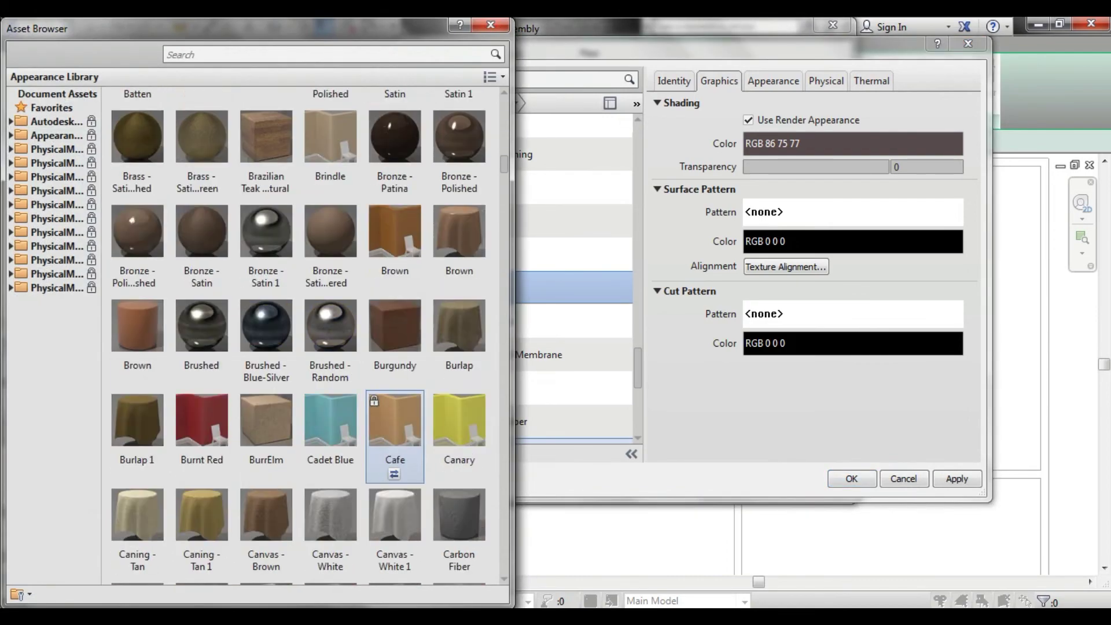
scroll(394, 445, "down", 5)
scroll(393, 446, "down", 5)
scroll(393, 445, "down", 5)
scroll(393, 446, "down", 2)
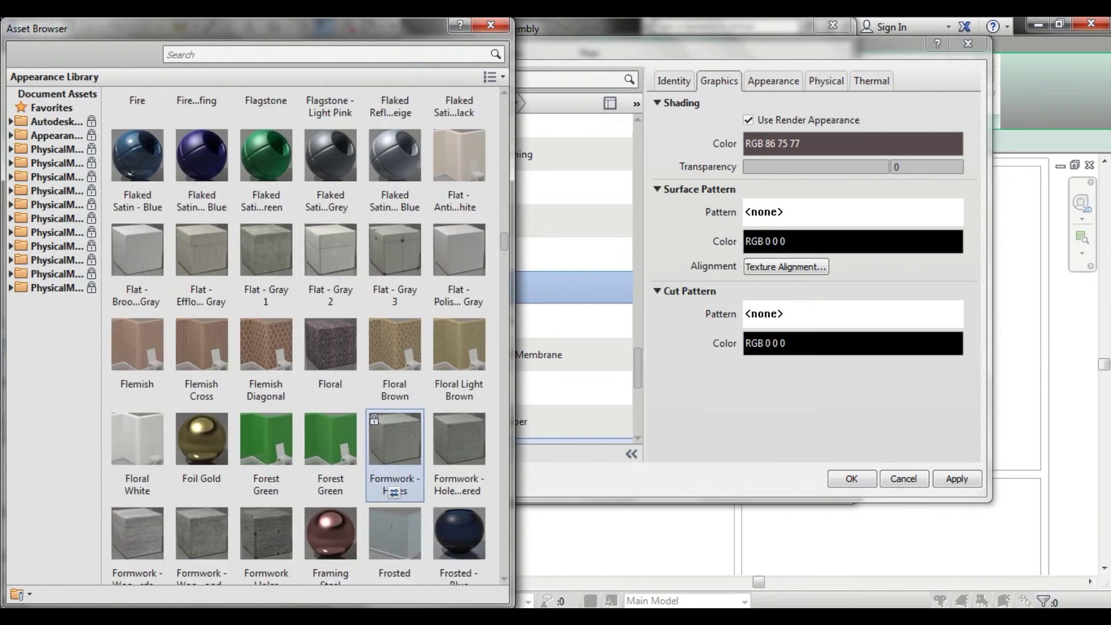
scroll(394, 451, "down", 5)
scroll(394, 451, "down", 5)
scroll(394, 451, "down", 5)
scroll(394, 451, "down", 5)
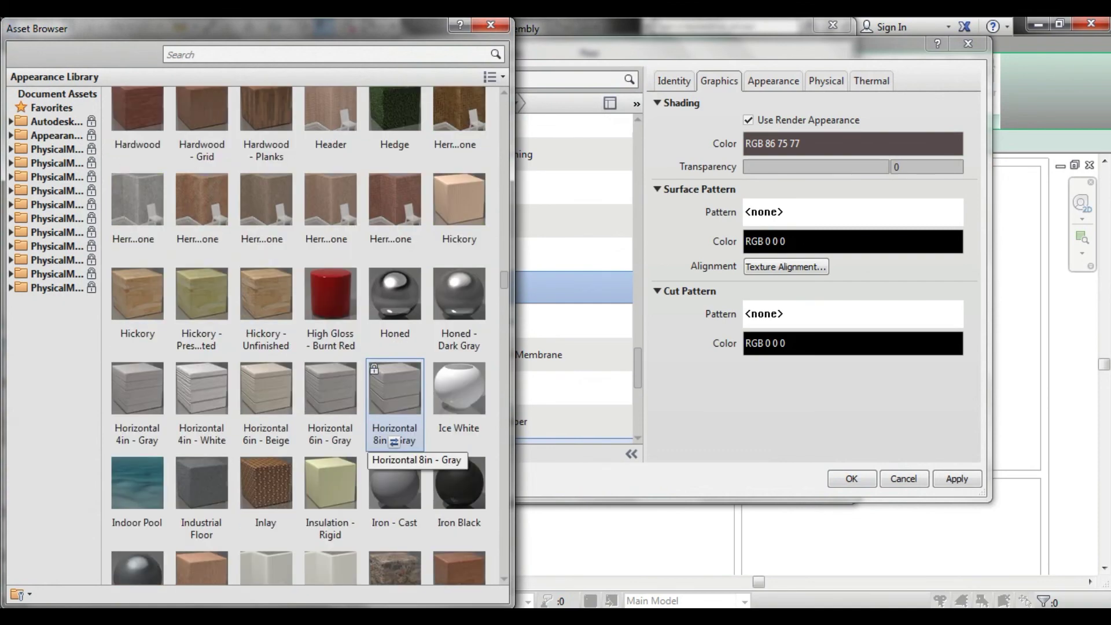
scroll(394, 451, "down", 5)
scroll(393, 451, "down", 5)
scroll(394, 451, "down", 5)
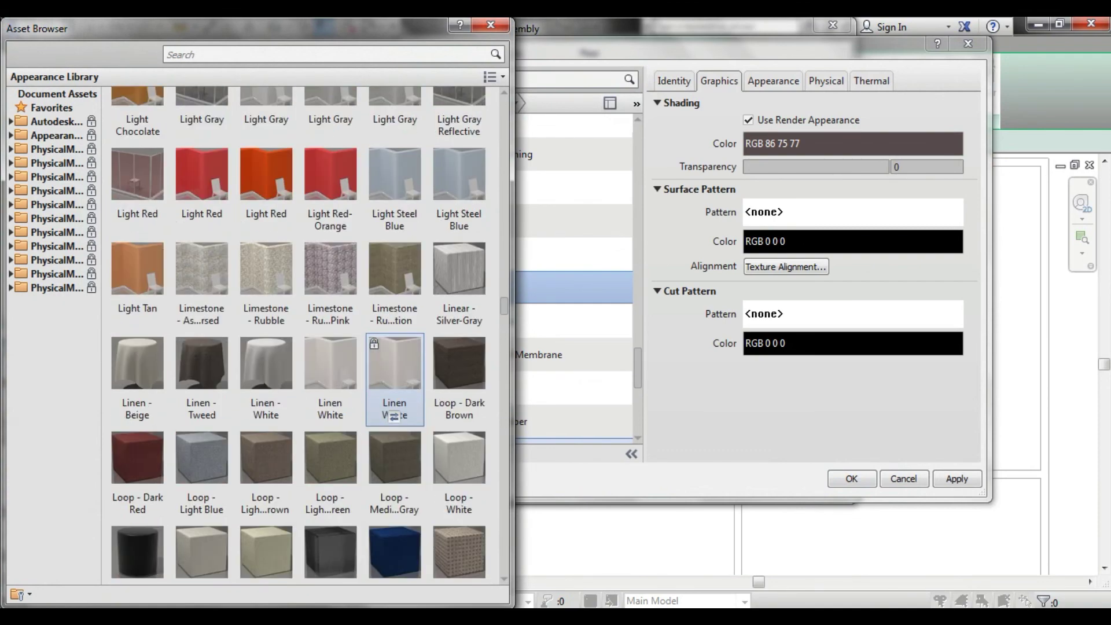
scroll(394, 451, "down", 5)
scroll(394, 480, "down", 4)
scroll(397, 463, "down", 5)
scroll(393, 448, "up", 4)
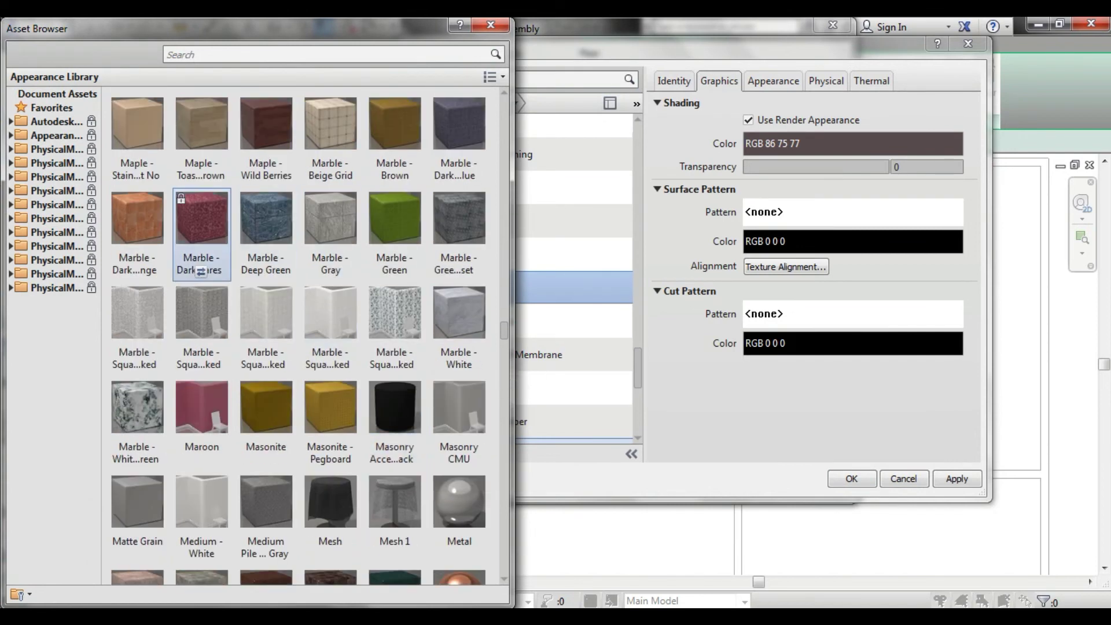
left_click(200, 271)
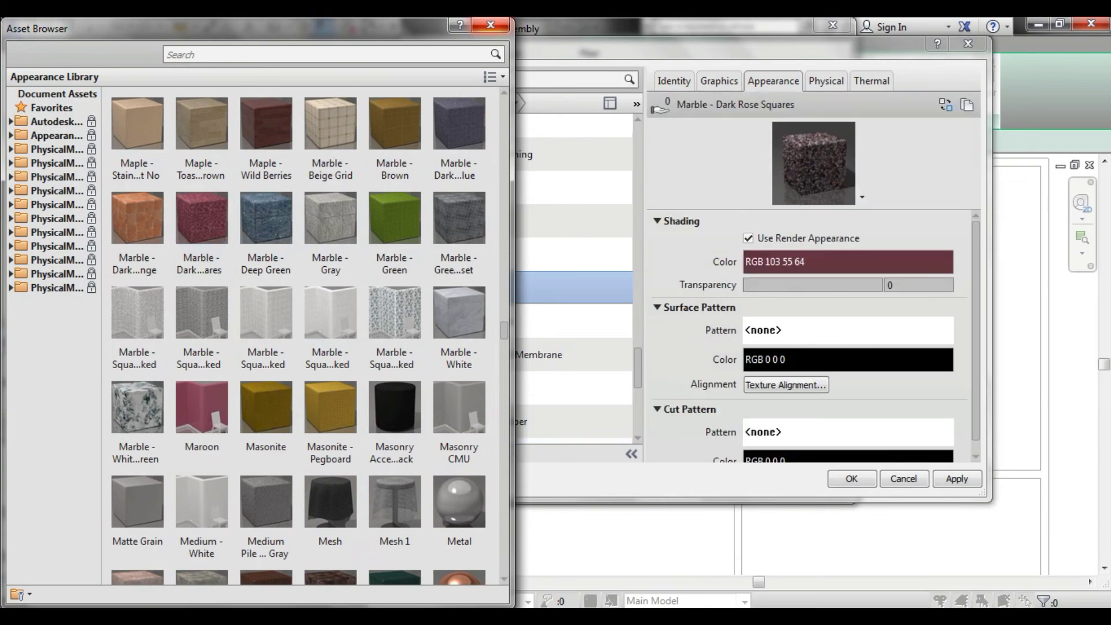
left_click(490, 25)
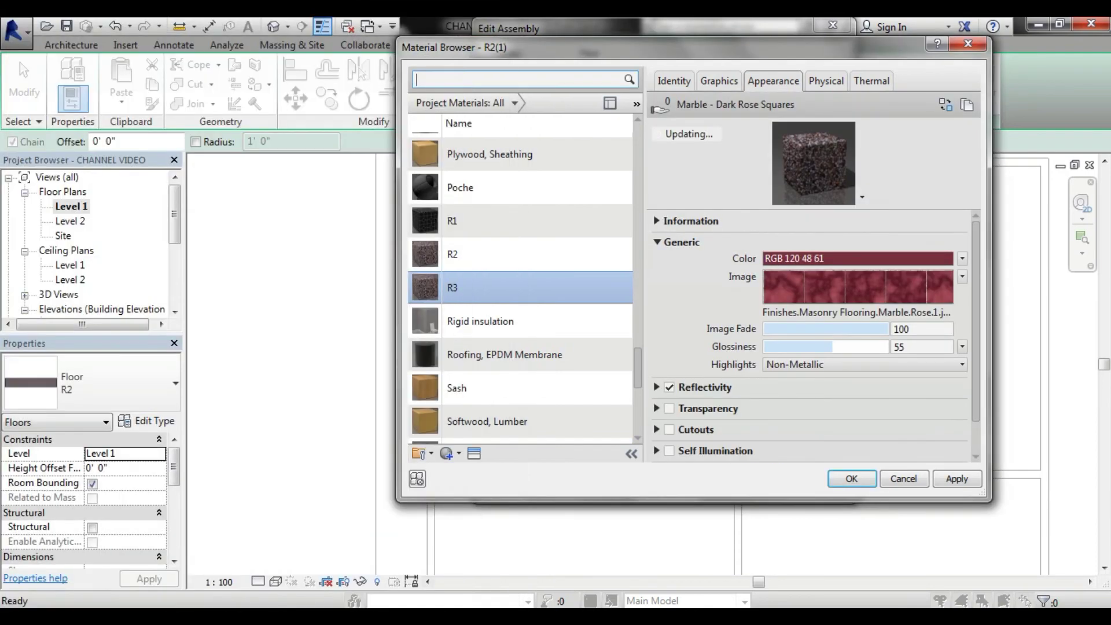
left_click(851, 478)
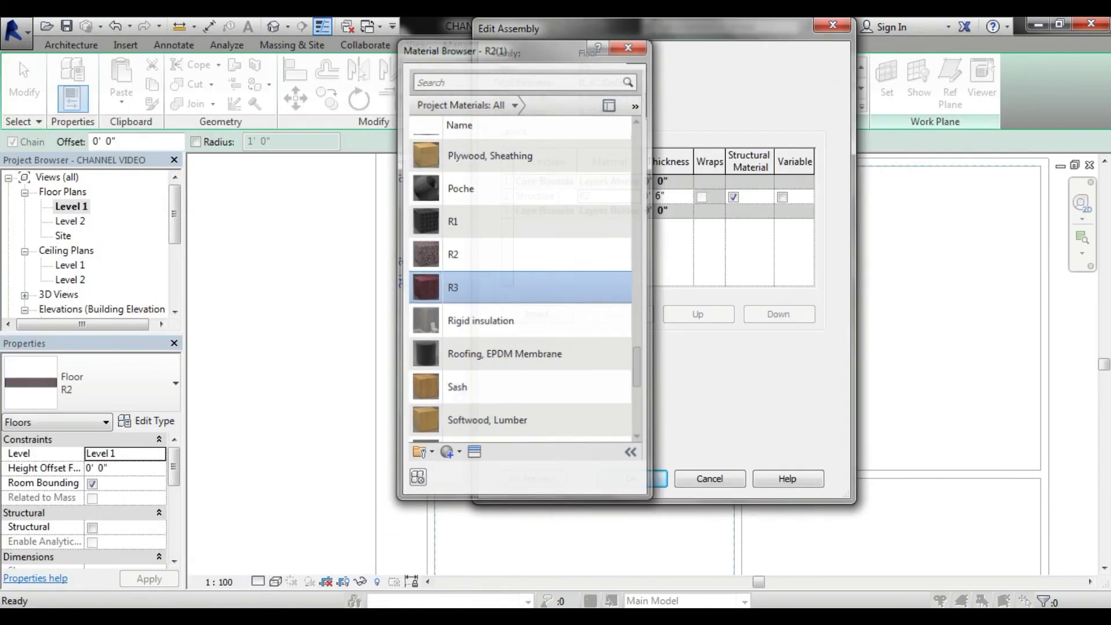
left_click(631, 478)
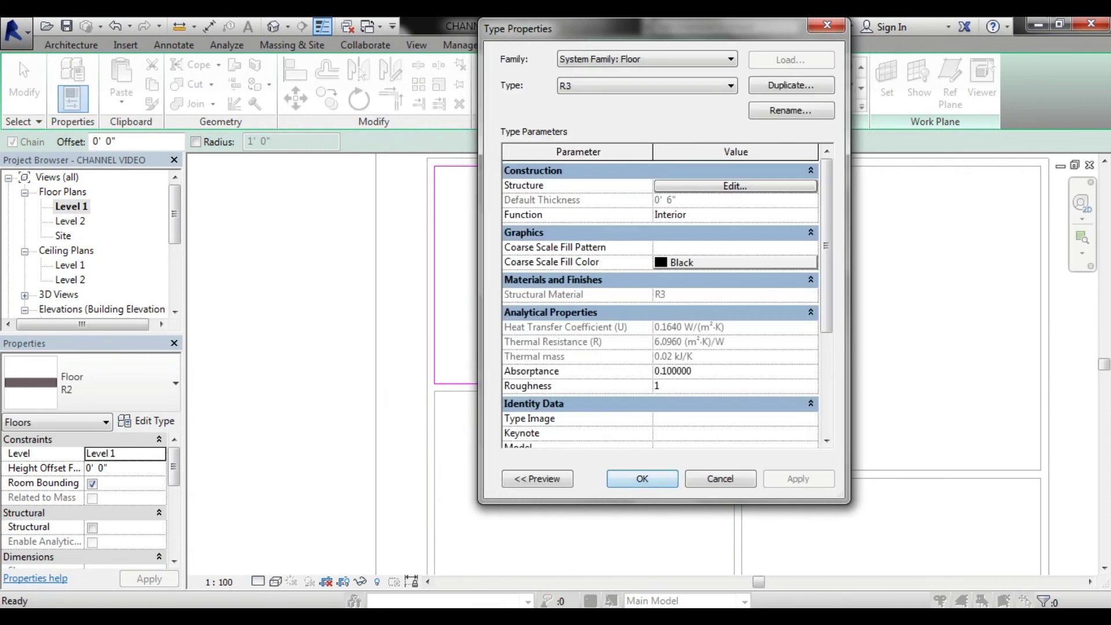
left_click(642, 479)
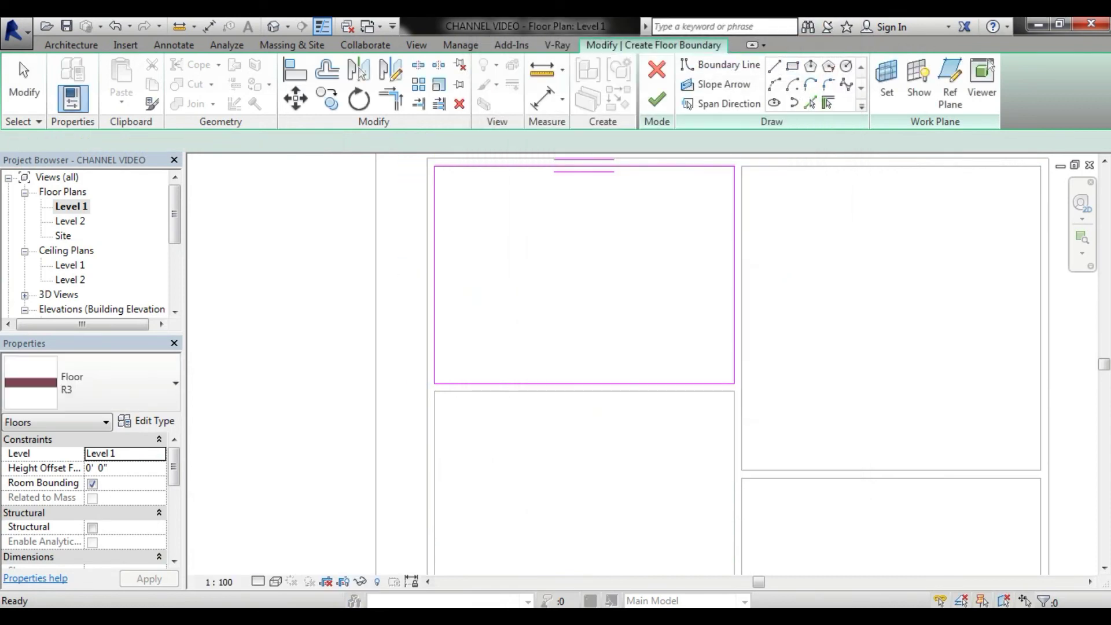
Finish the upper-left R3 floor and pan the 3D view across the blue, red and purple rooms.
left_click(656, 99)
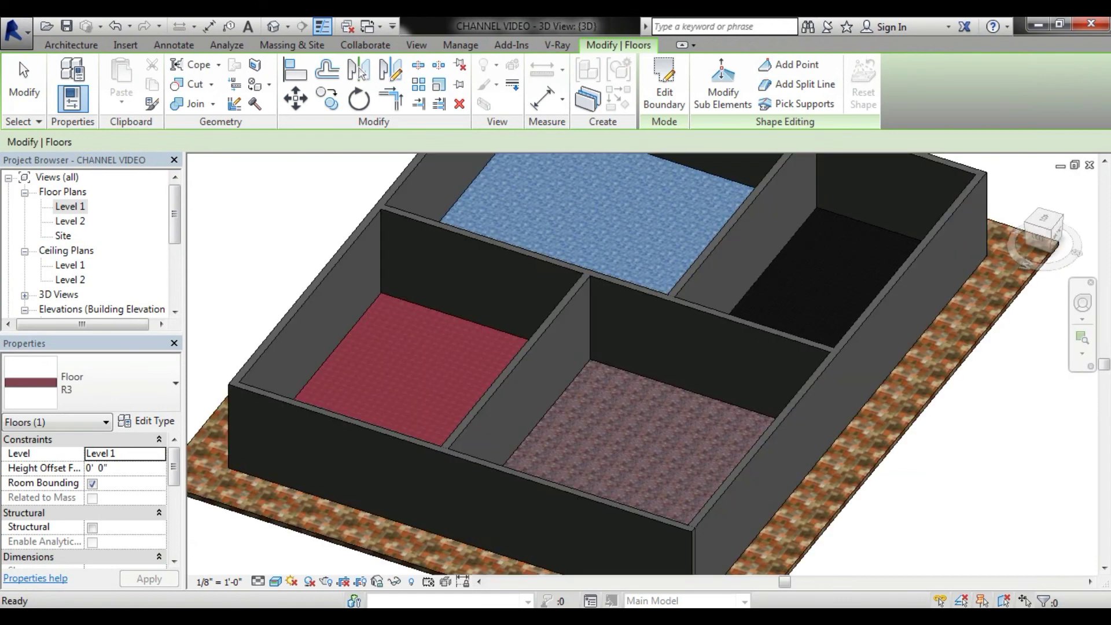
key("Escape")
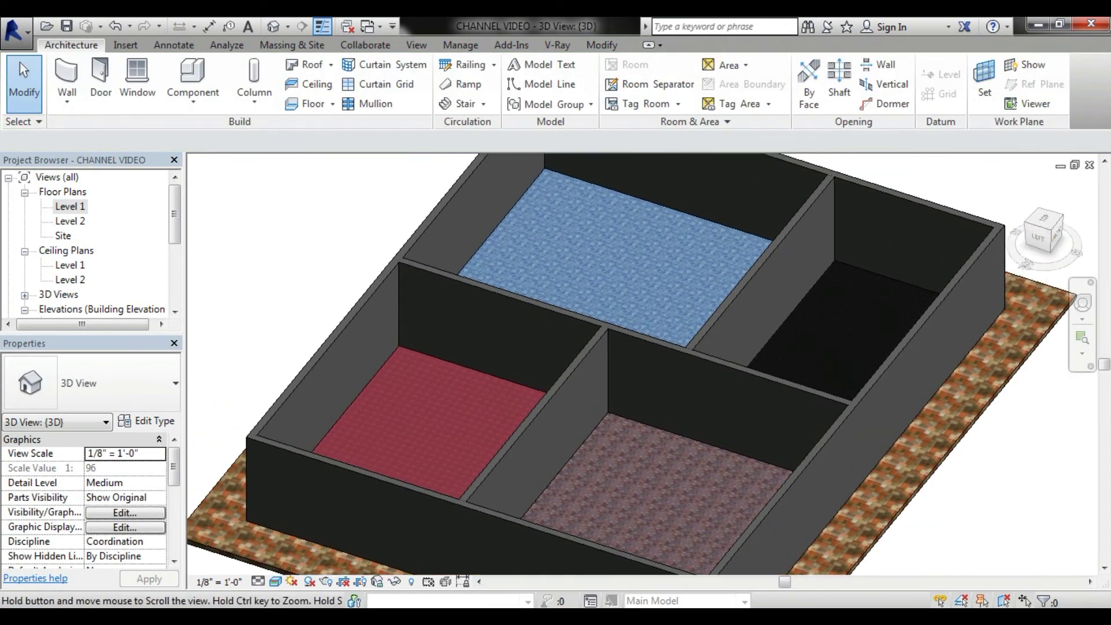
scroll(674, 335, "up", 1)
scroll(674, 334, "up", 2)
scroll(674, 335, "up", 2)
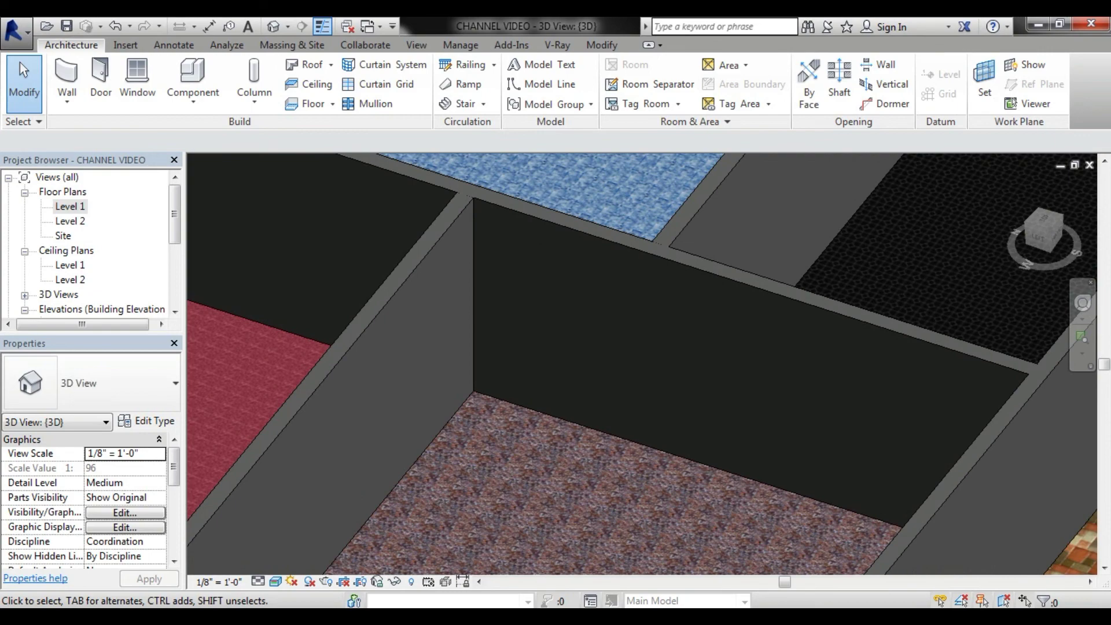
middle_click_drag(674, 335, 670, 521)
mouse_move(670, 405)
middle_mouse_down()
mouse_move(670, 324)
mouse_move(948, 358)
middle_mouse_up()
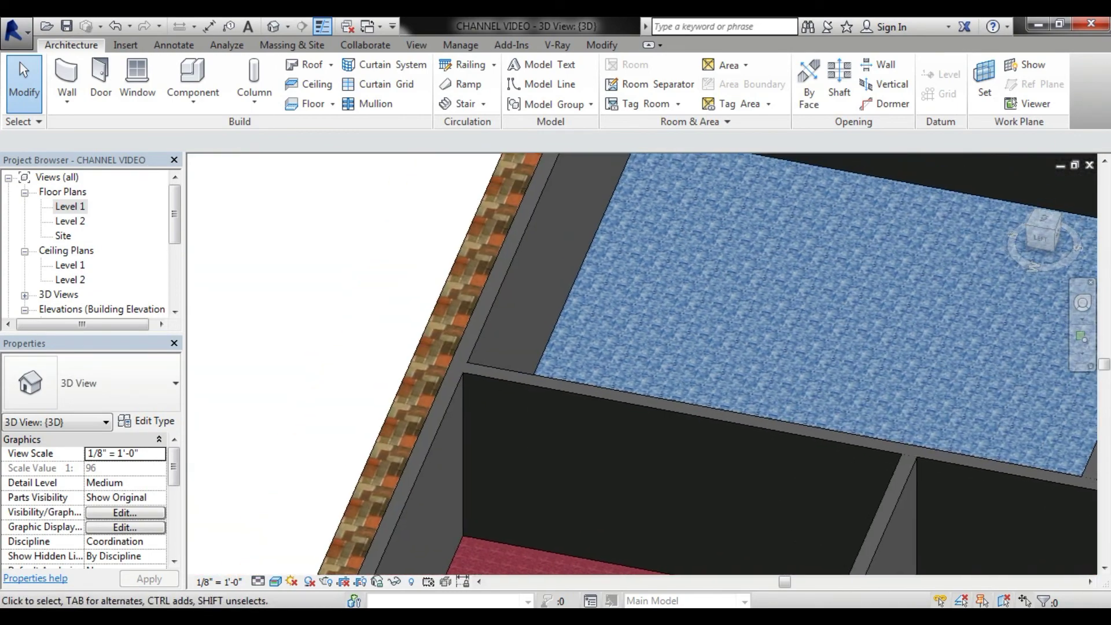
middle_click_drag(948, 440, 868, 301)
middle_click_drag(868, 462, 781, 324)
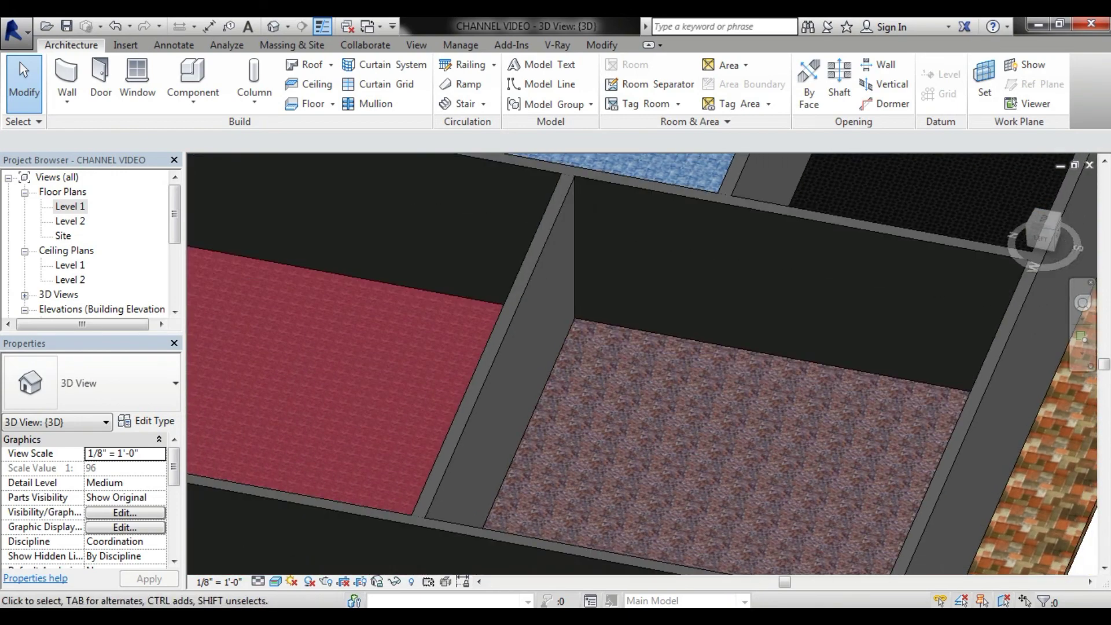
Orbit and zoom the 3D model to inspect all four tiled floors from above.
scroll(642, 364, "down", 5)
scroll(642, 365, "down", 3)
middle_click_drag(643, 365, 642, 452, "shift")
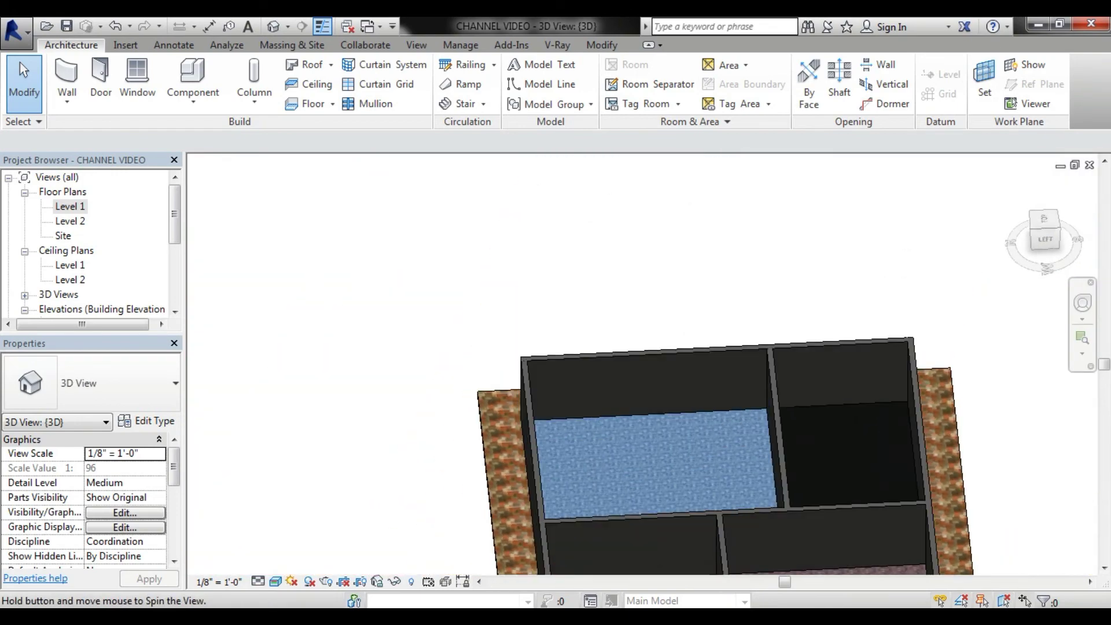
middle_click_drag(723, 451, 694, 352)
scroll(671, 376, "up", 2)
scroll(671, 376, "up", 3)
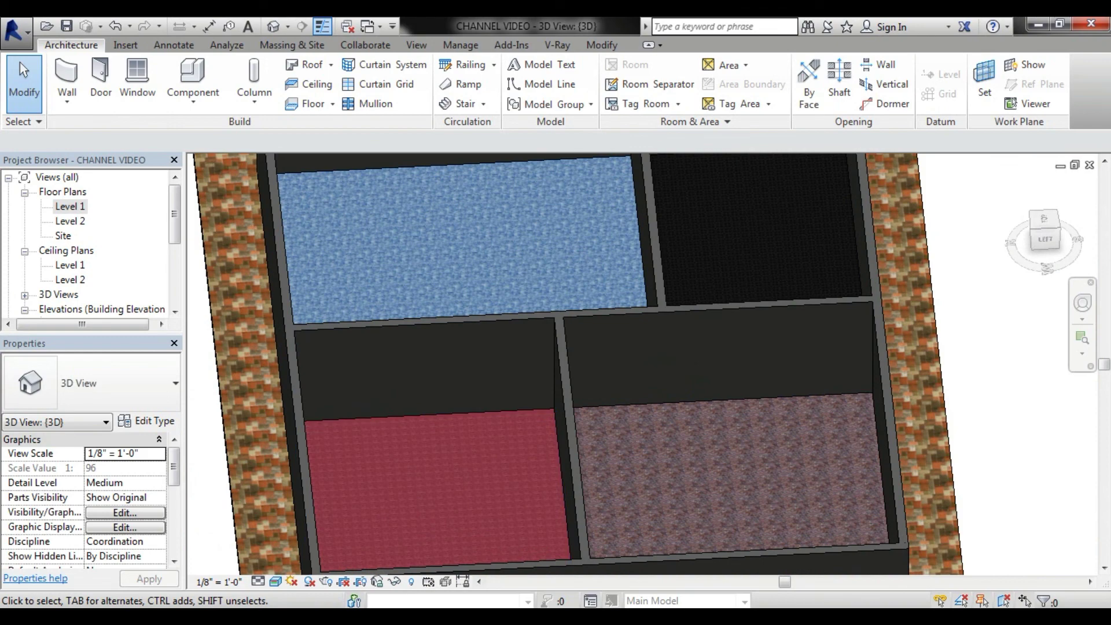
scroll(536, 264, "down", 3)
scroll(525, 290, "down", 3)
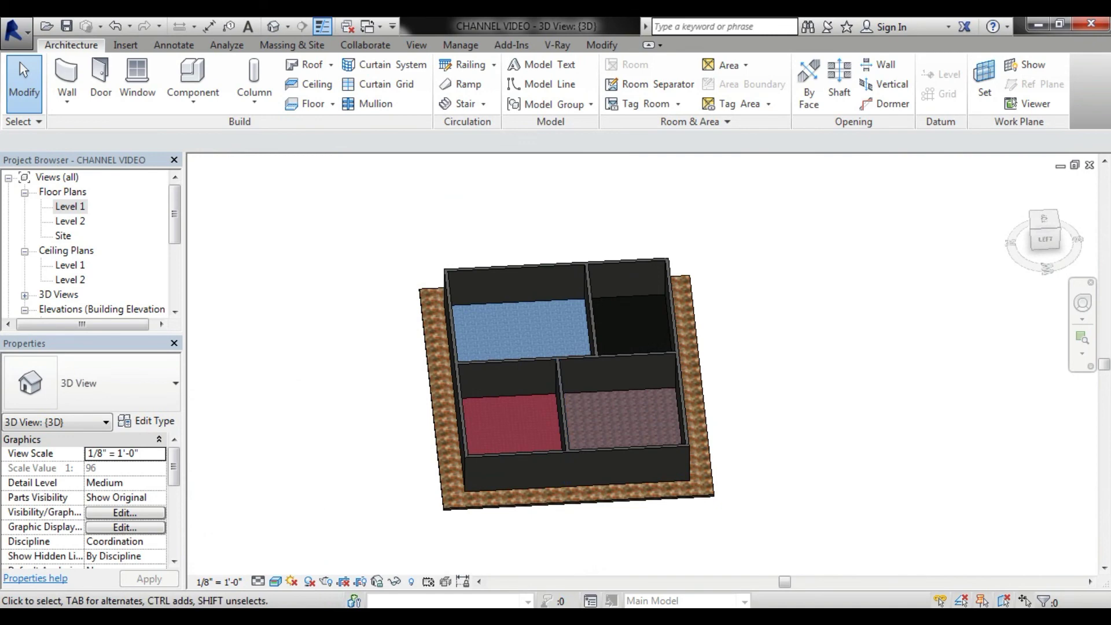
middle_click_drag(631, 419, 567, 394, "shift")
middle_click_drag(549, 347, 549, 370)
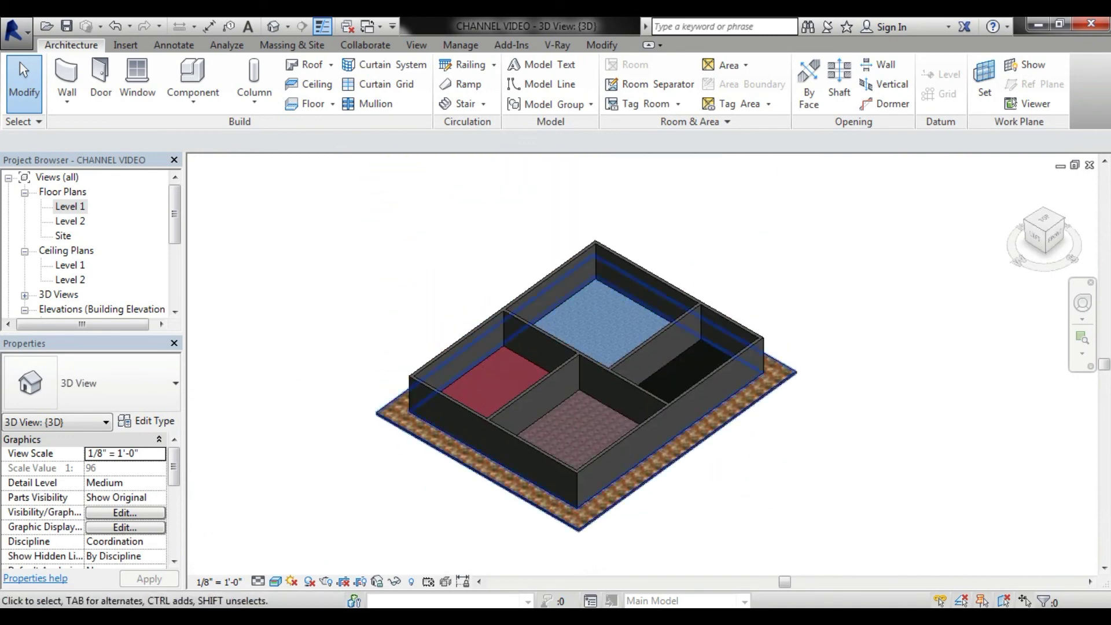
scroll(550, 358, "up", 3)
scroll(681, 361, "up", 1)
scroll(532, 272, "down", 3)
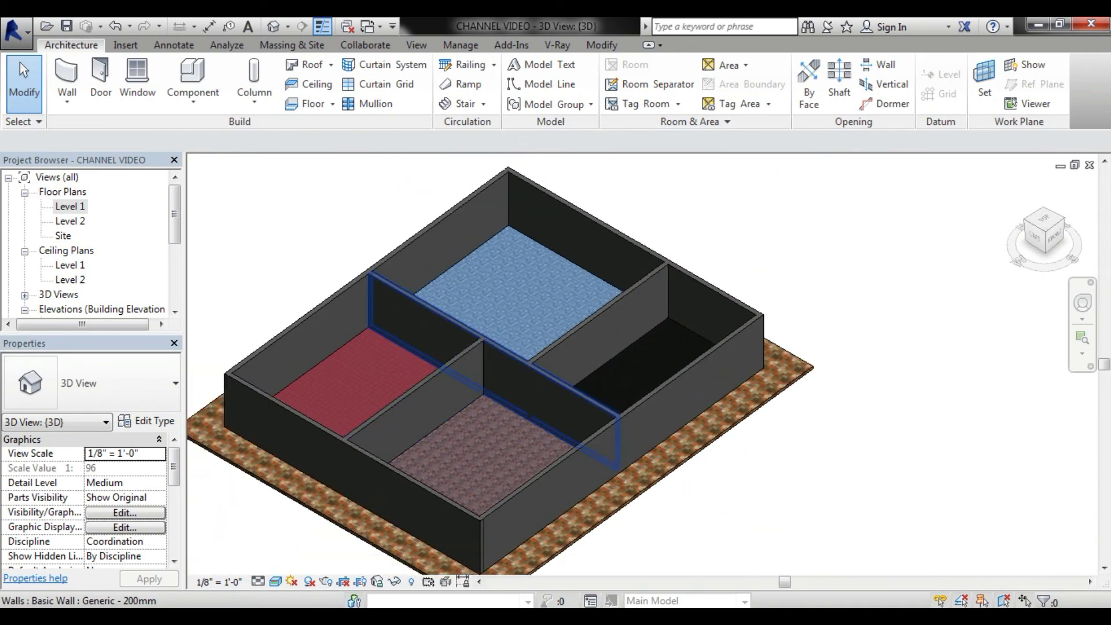
middle_click_drag(532, 272, 569, 419)
scroll(570, 419, "up", 4)
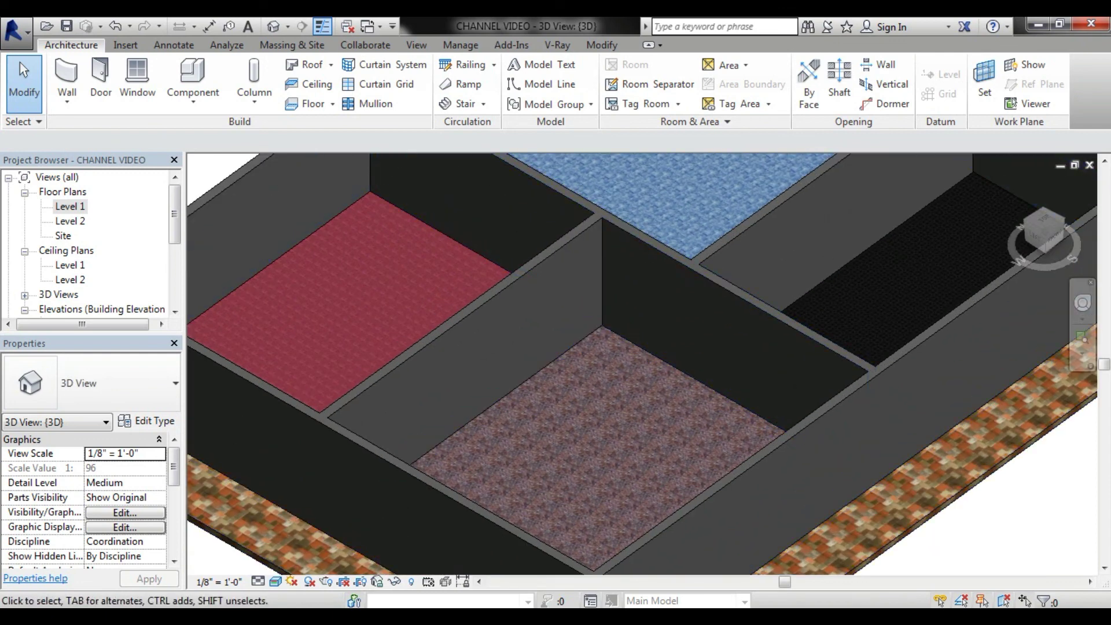
scroll(642, 365, "down", 3)
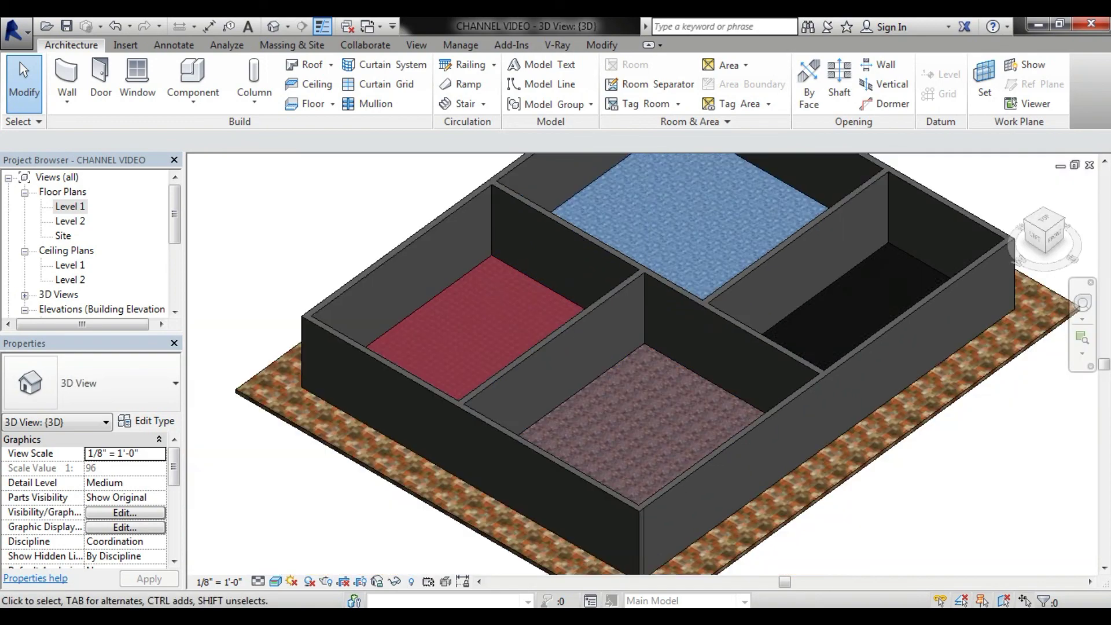
middle_click_drag(642, 365, 613, 365)
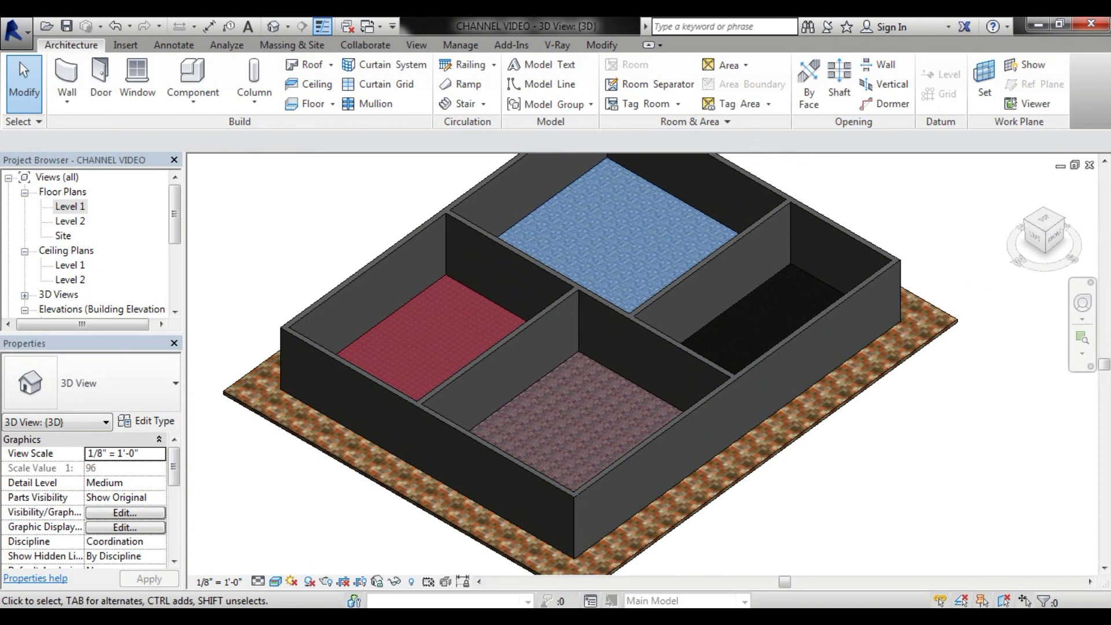
left_click(333, 104)
left_click(348, 124)
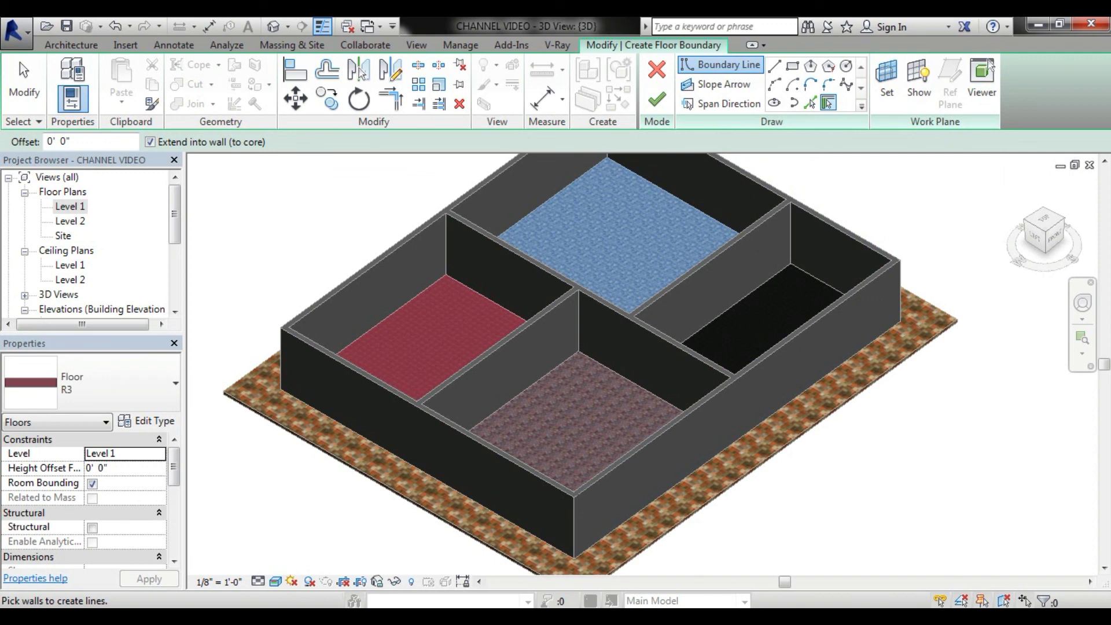
left_click(656, 100)
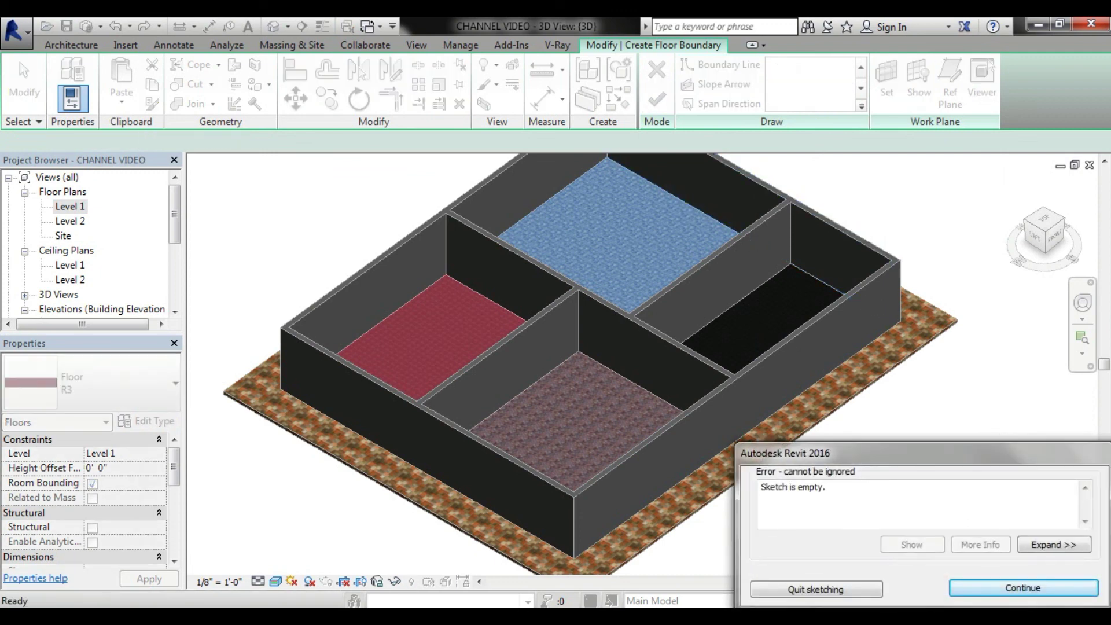
key("Return")
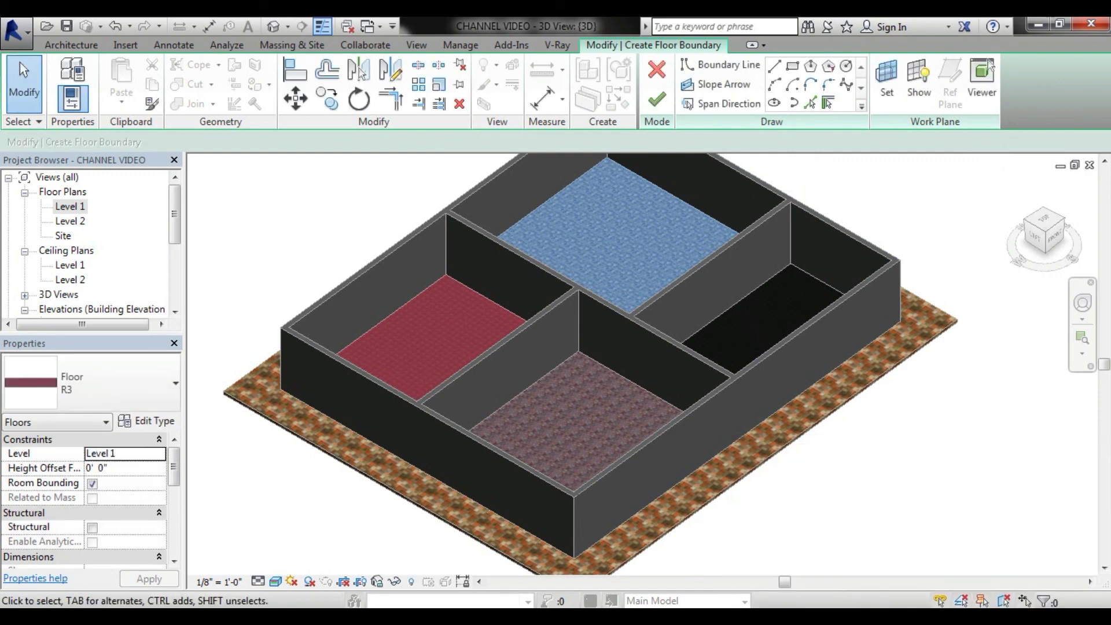
left_click(656, 70)
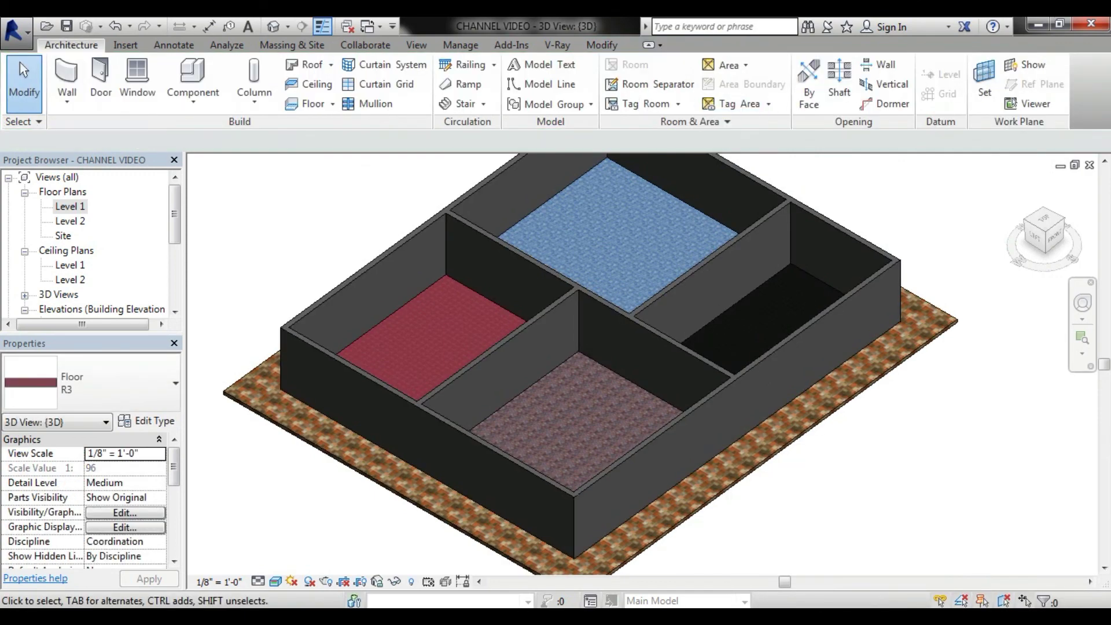